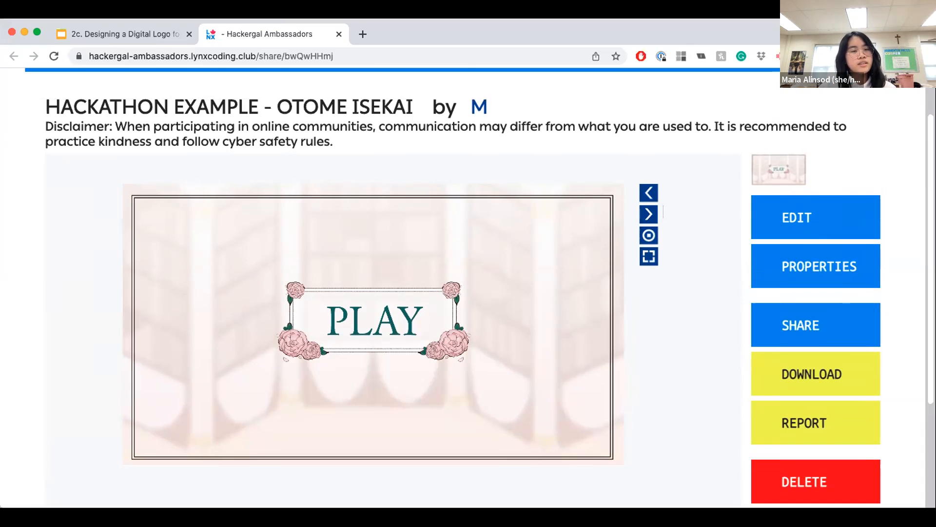
- Start the Otome Isekai project, view its Developer section and return to the project's main menu
click(396, 323)
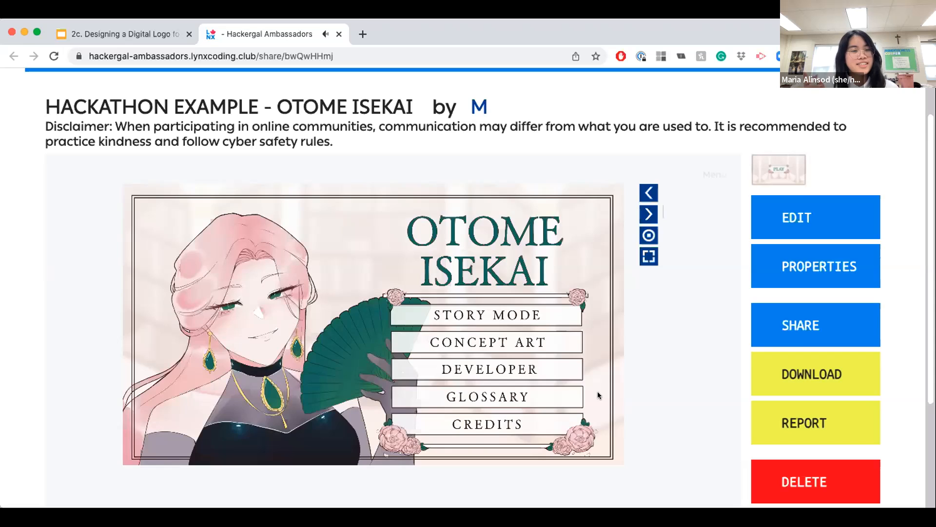
click(489, 370)
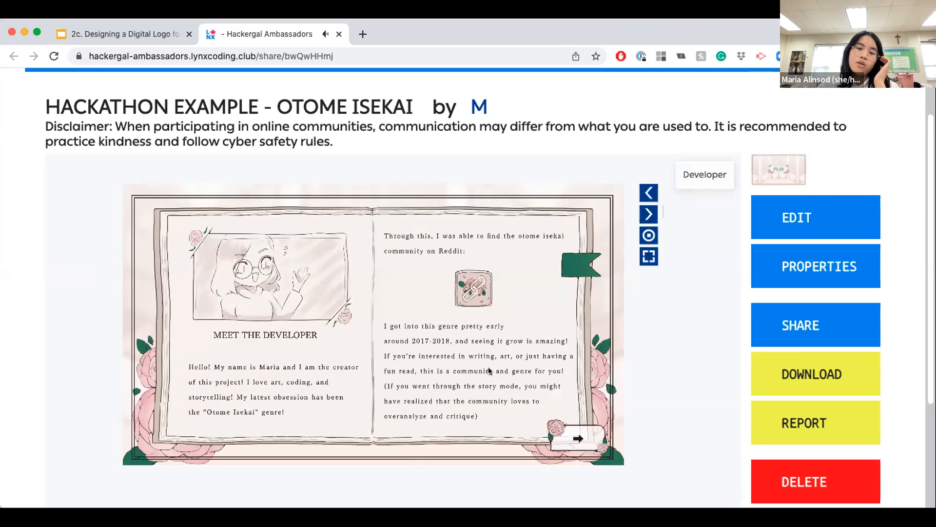
click(570, 432)
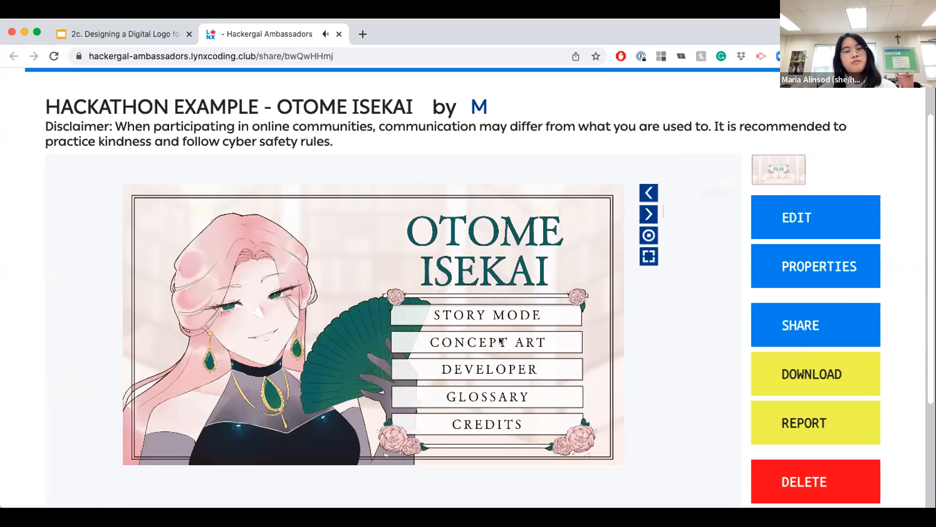
click(519, 370)
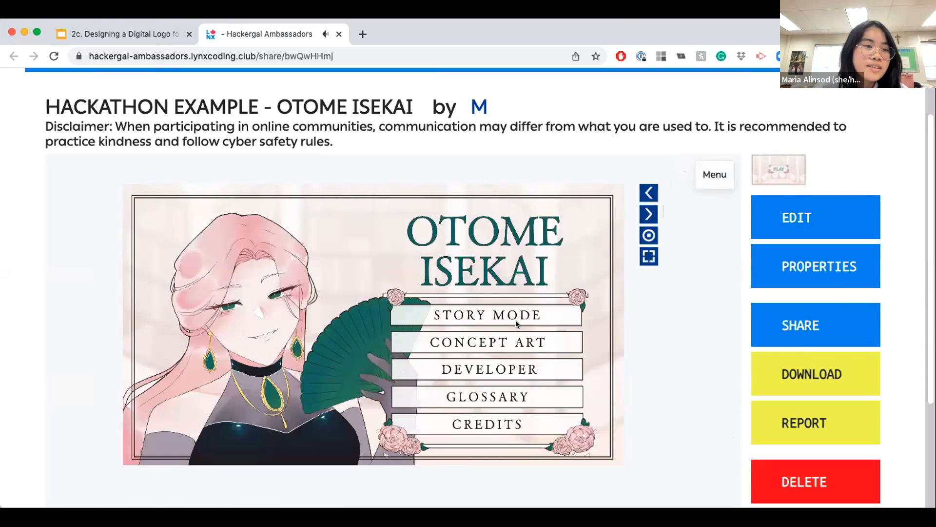
- Enter Story Mode and advance through the guide's introductory dialogue past "Shall we go?"
click(483, 316)
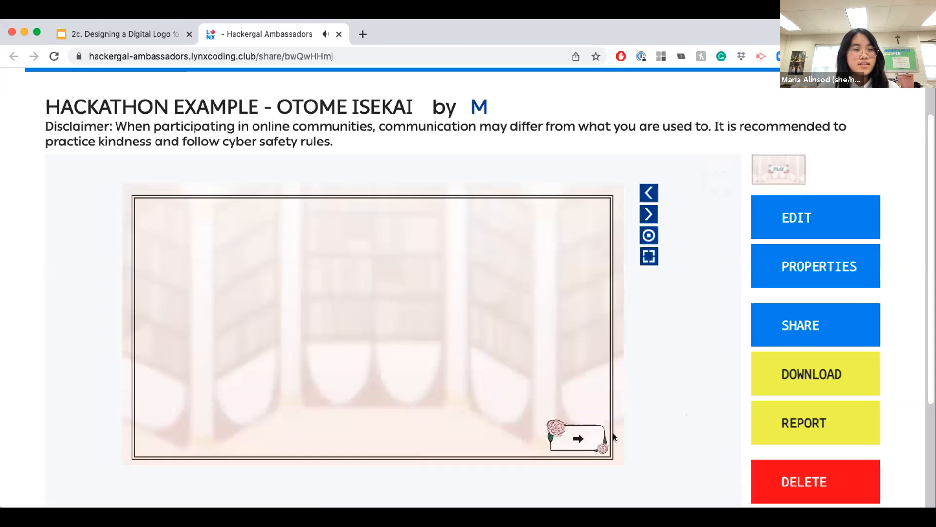
click(577, 438)
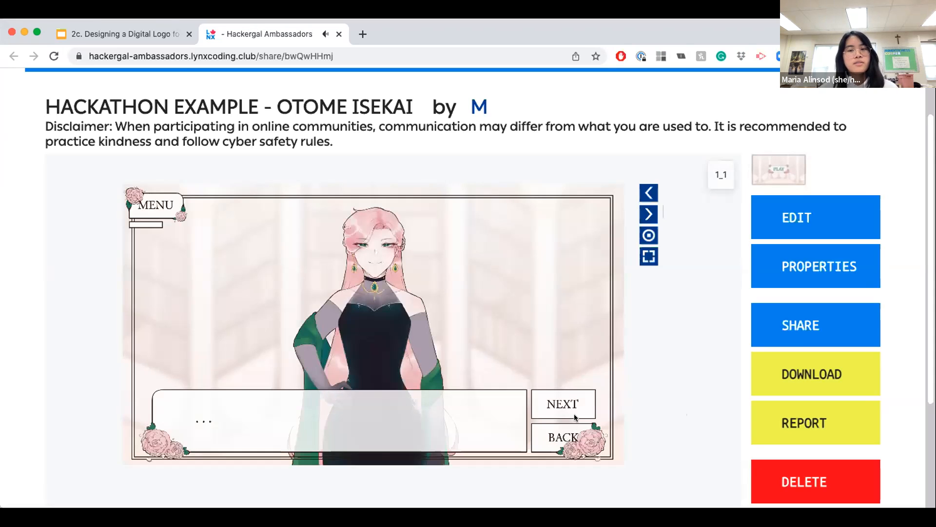
click(573, 406)
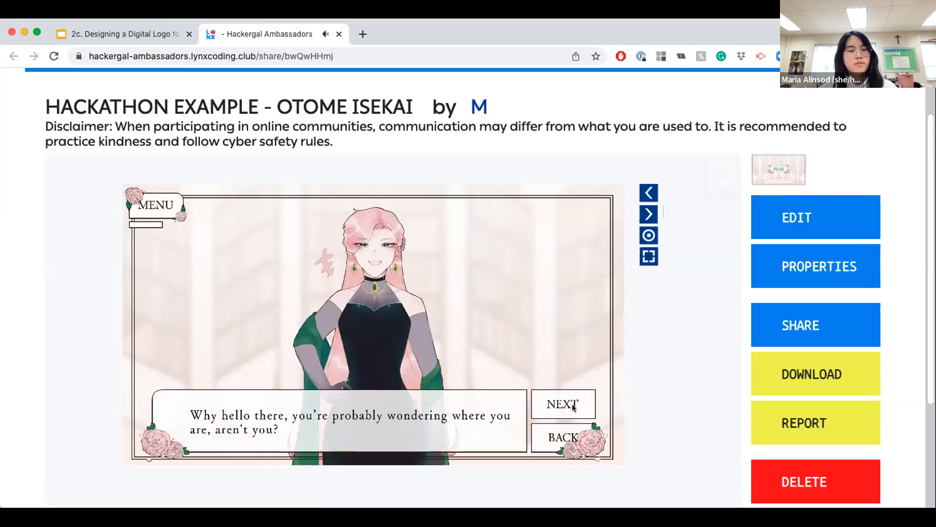
click(573, 406)
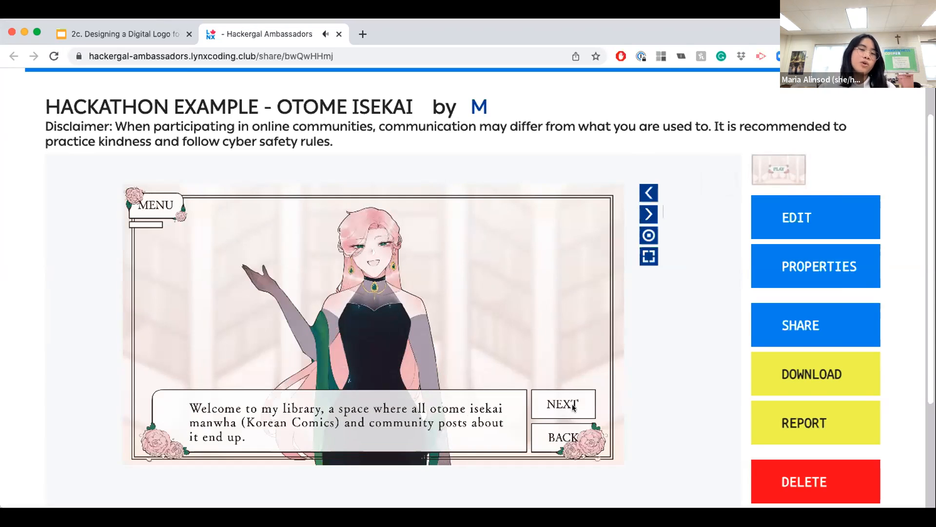
click(573, 406)
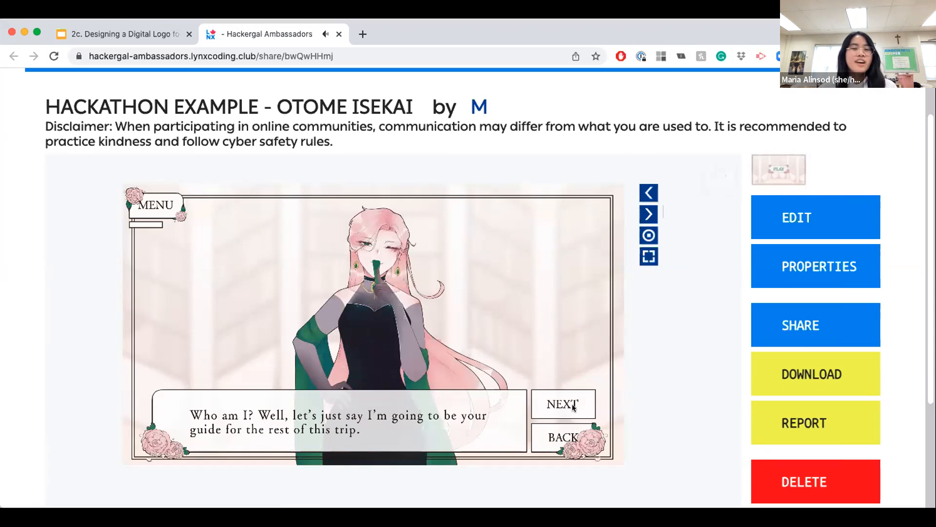
click(574, 406)
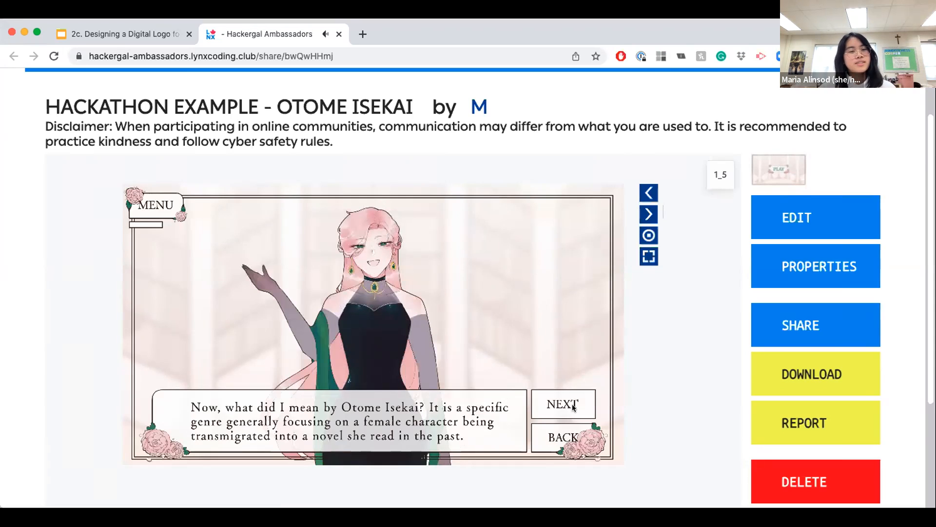
click(573, 407)
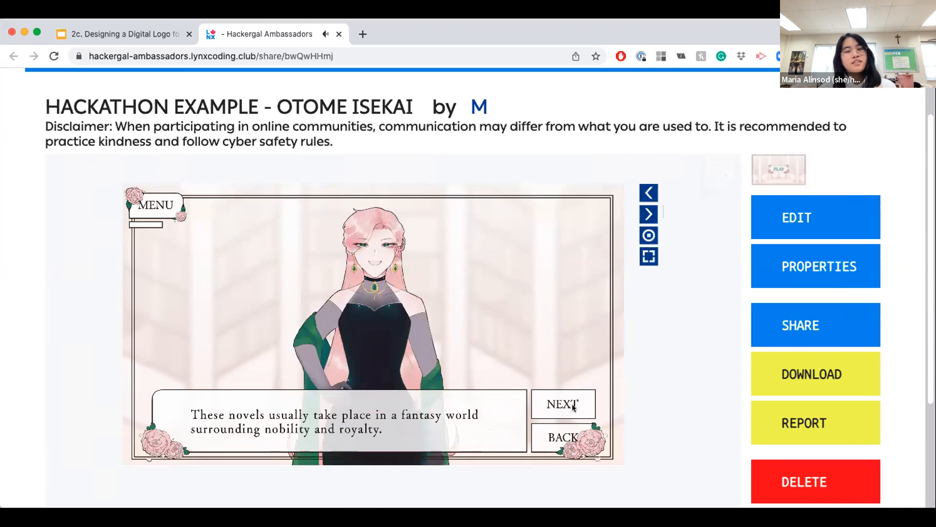
click(573, 406)
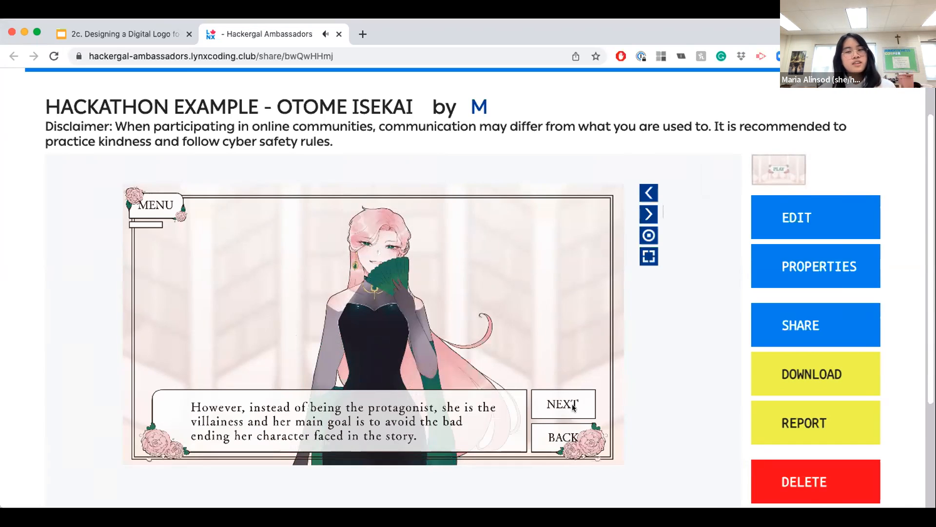
click(573, 406)
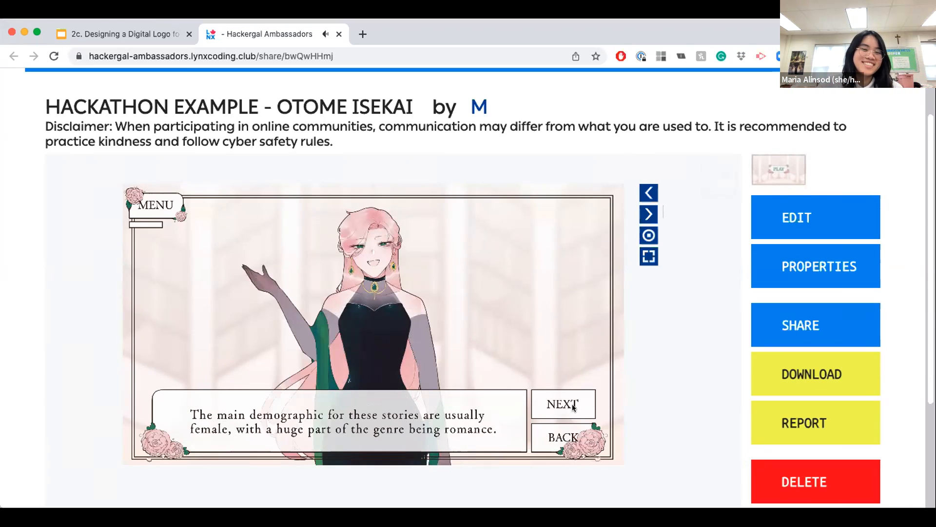
click(574, 406)
click(574, 406)
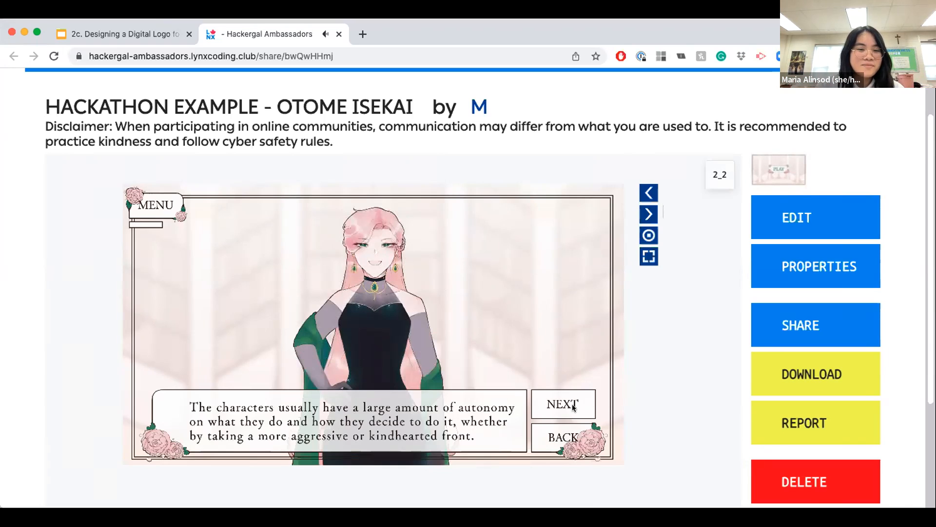
click(574, 406)
click(574, 406)
click(573, 407)
click(574, 406)
click(573, 406)
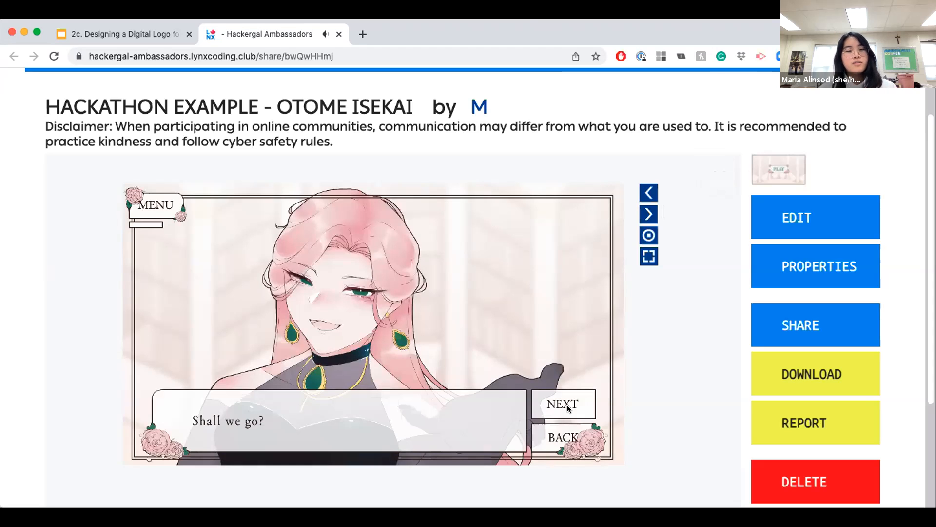
click(566, 406)
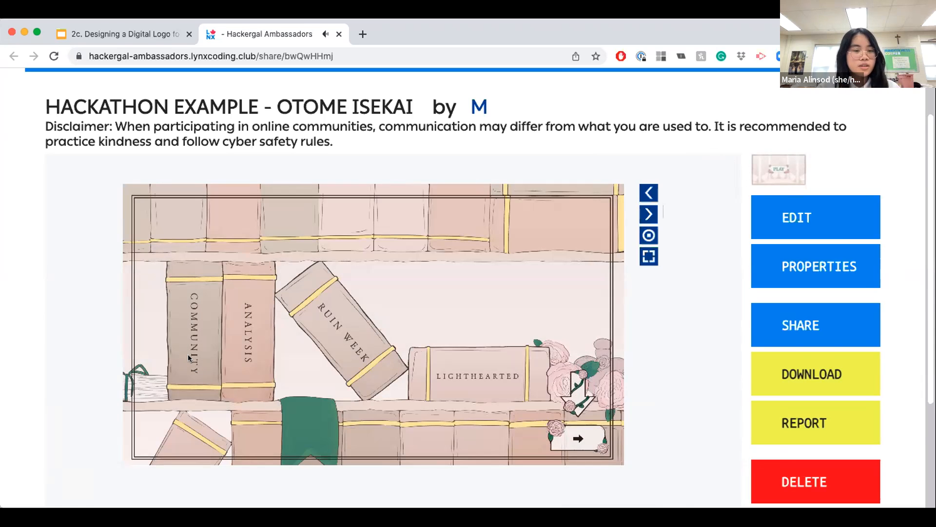
- Get past the guide's bookshelf instructions, then open the Community book and dismiss its introduction to show the full pages
click(578, 434)
click(561, 403)
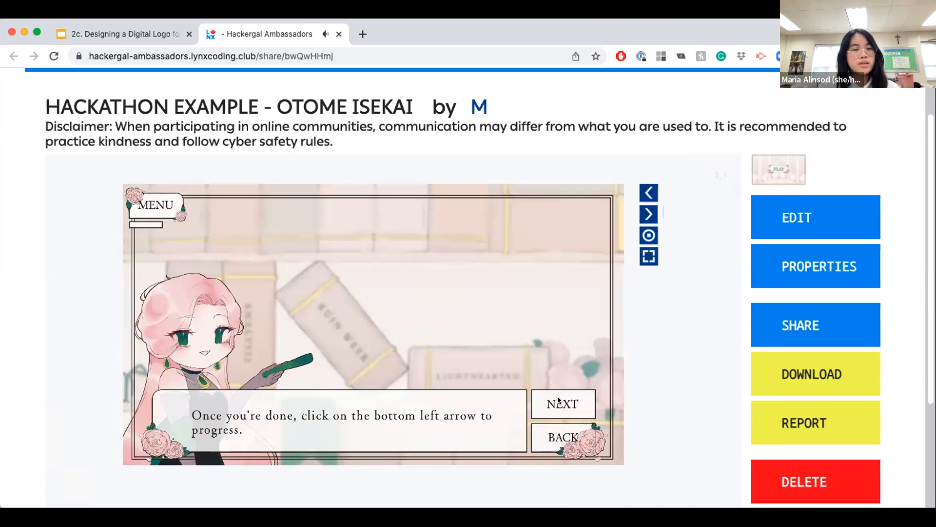
click(561, 403)
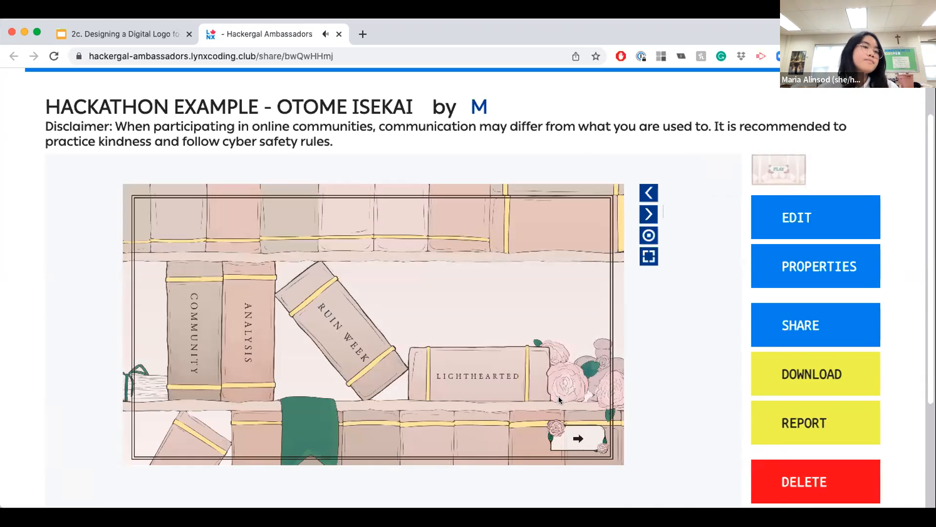
click(194, 338)
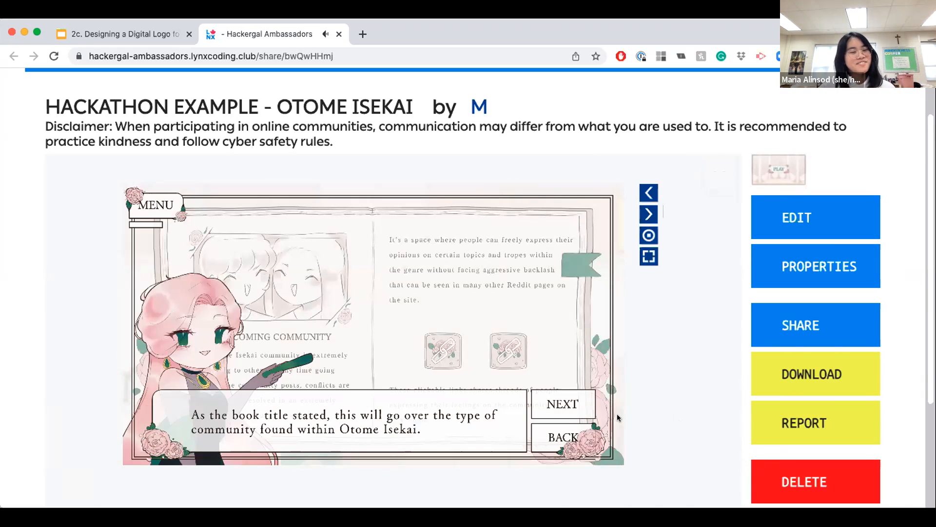
click(574, 401)
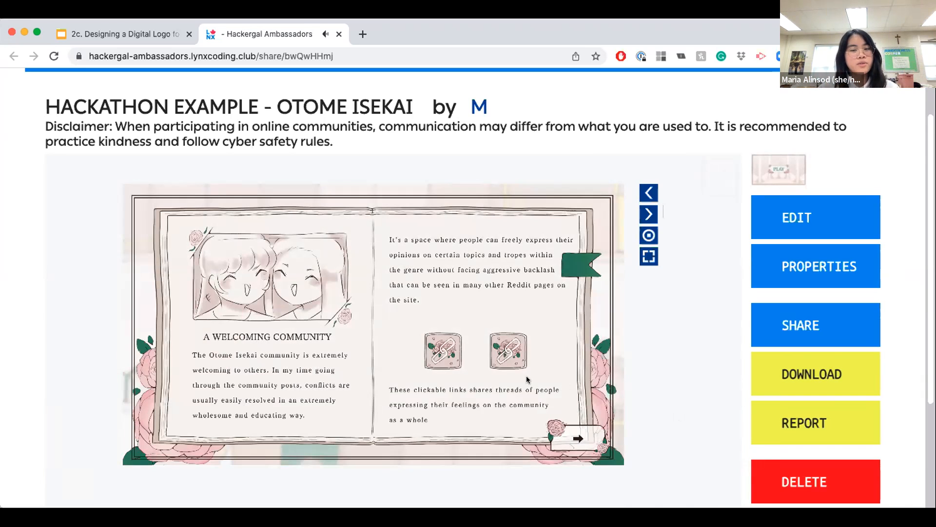
- View the second Reddit thread linked in the Community book, then return to the project and go back to the bookshelf
click(505, 354)
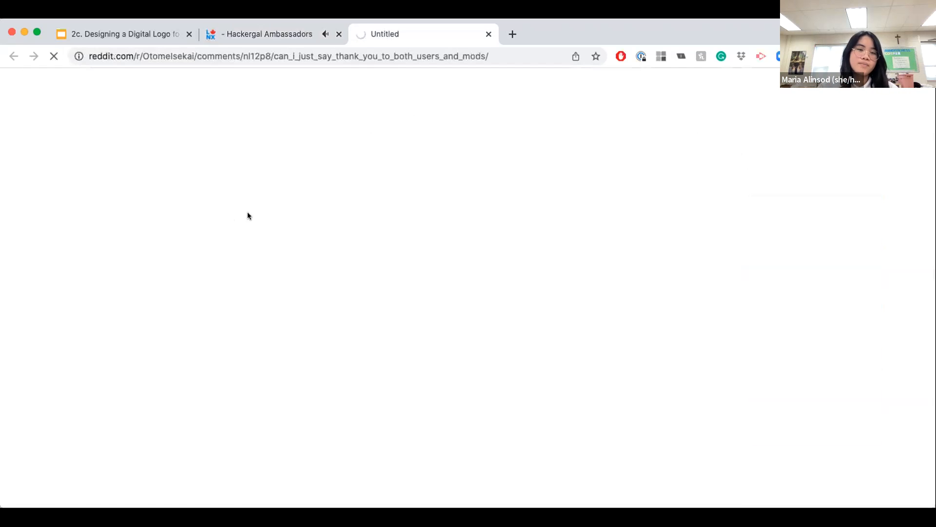
click(245, 32)
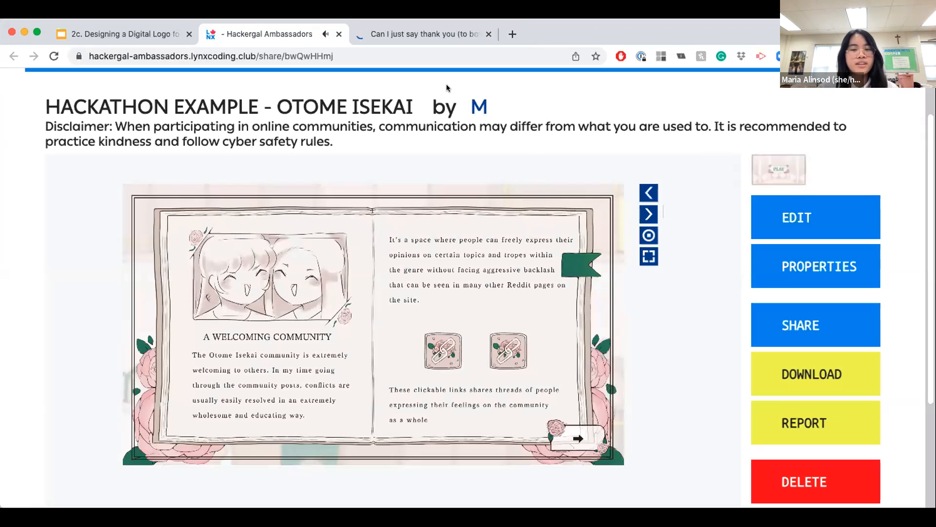
click(424, 30)
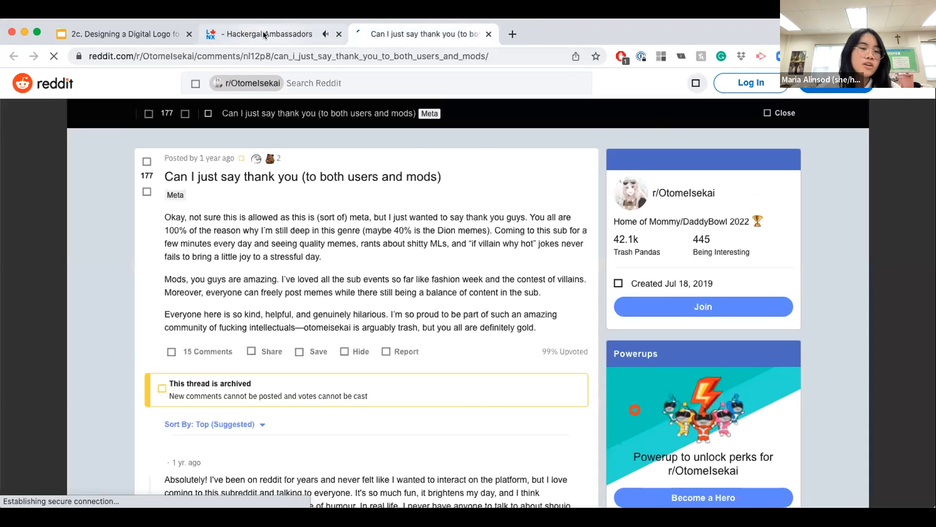
click(262, 32)
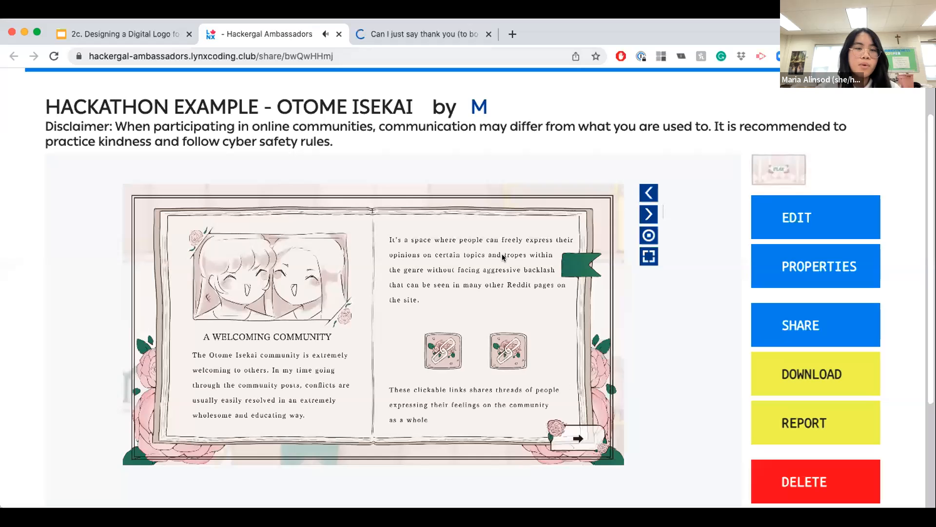
click(584, 435)
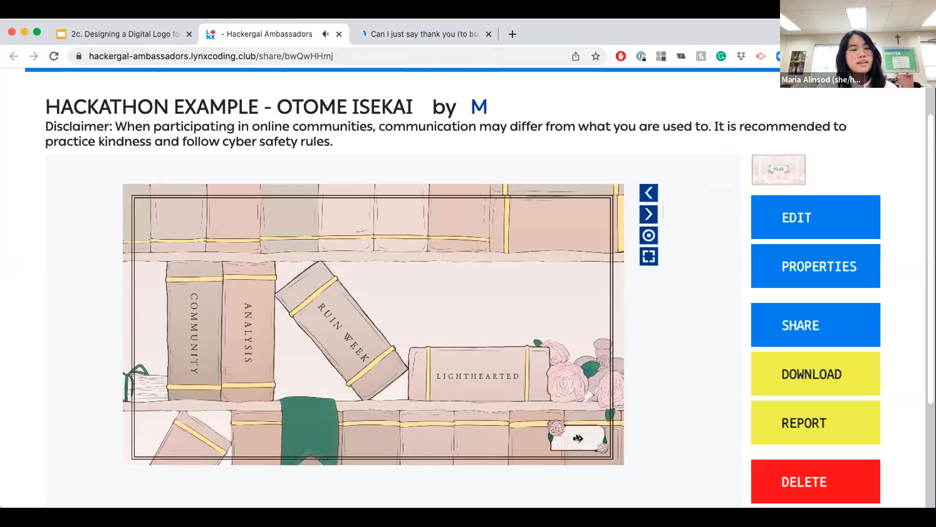
- Proceed to the shelf of criticisms and observations, read the Clothing book and return to that shelf
click(577, 438)
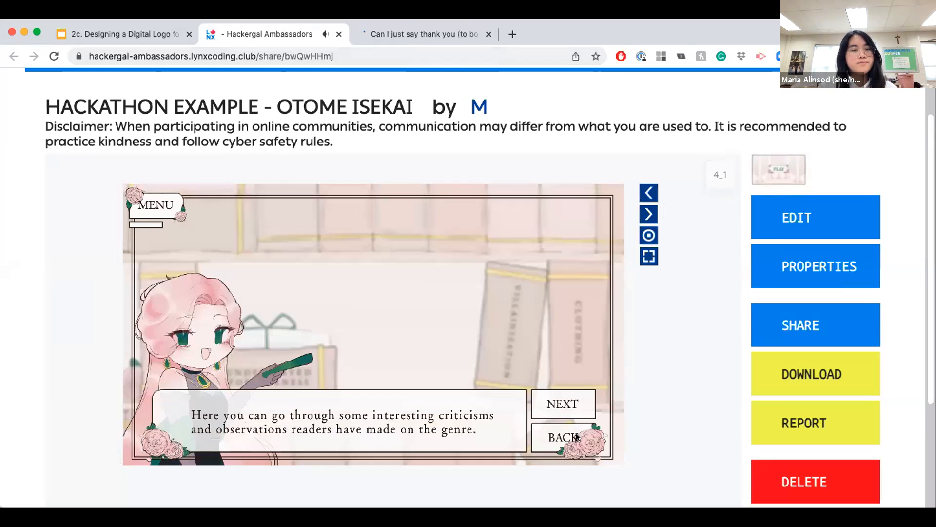
click(573, 406)
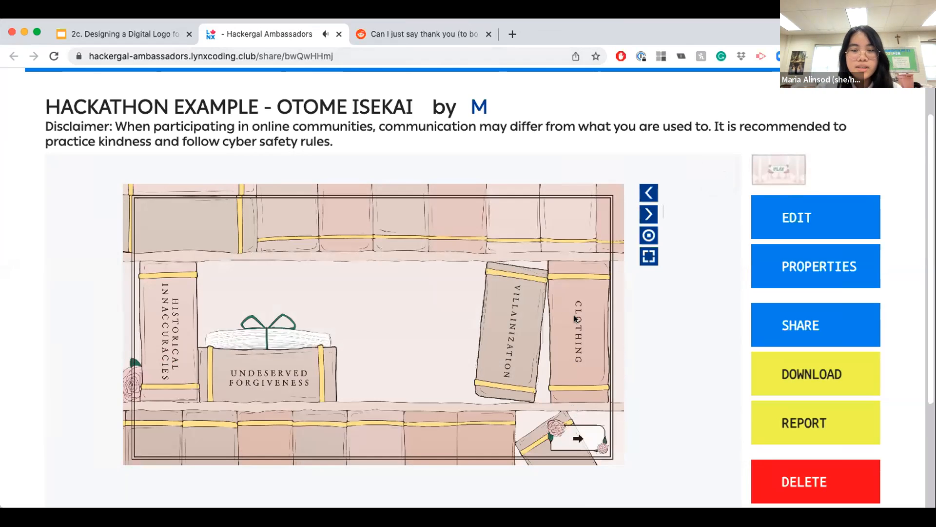
click(574, 316)
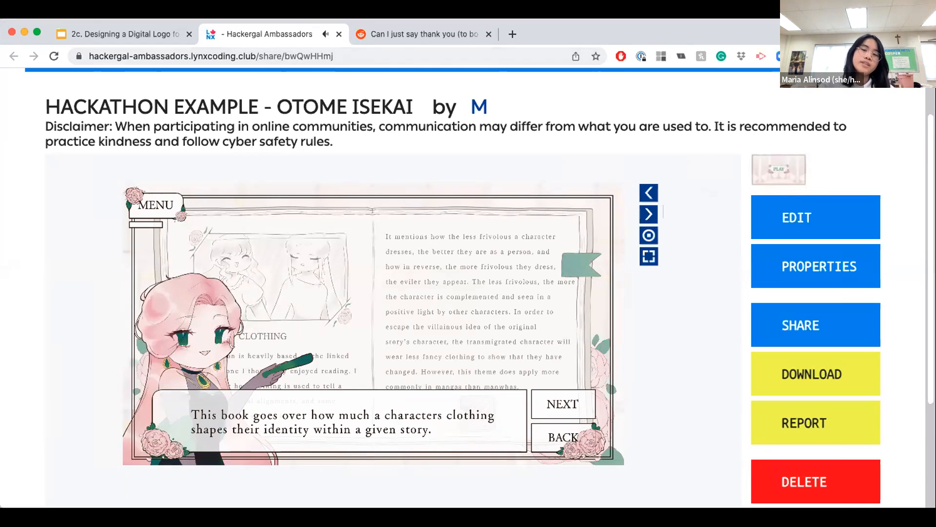
click(563, 405)
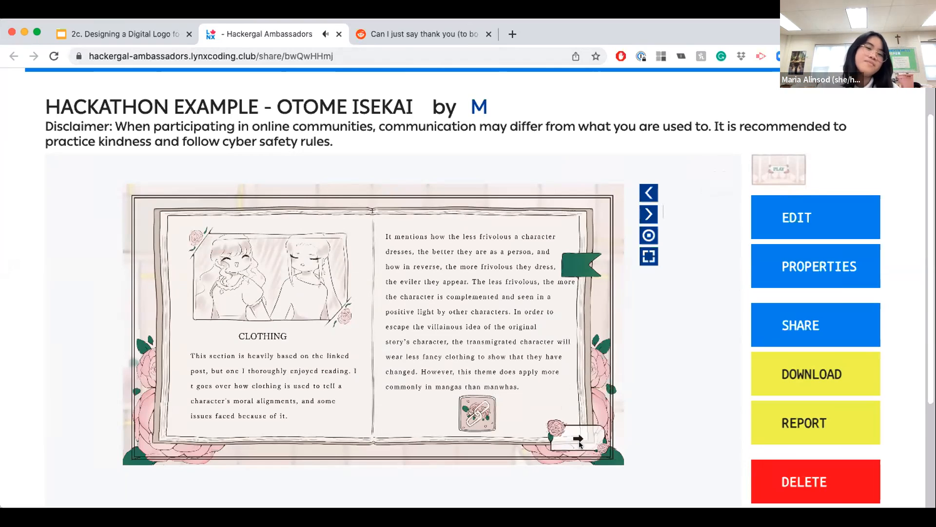
click(580, 443)
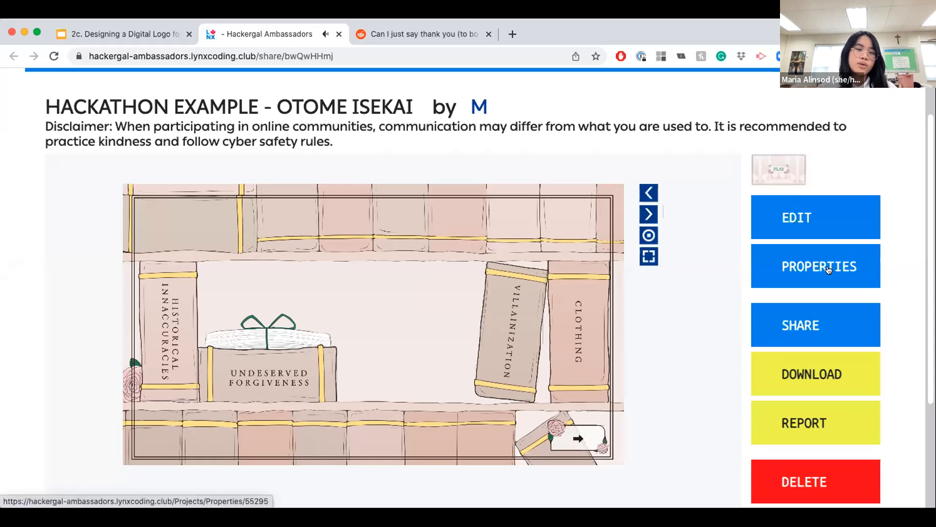
- Open the project for editing and look over the list of its procedure tabs, staying on the Play code
click(799, 227)
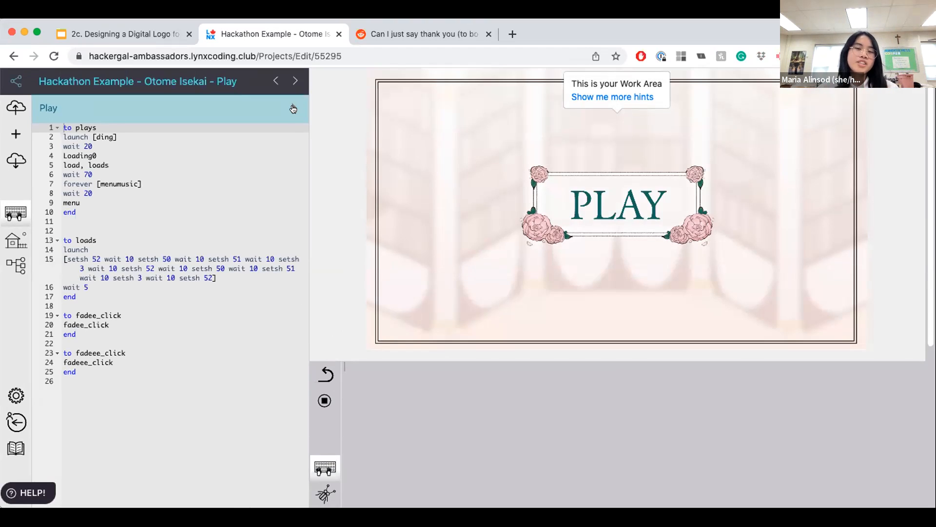
click(293, 109)
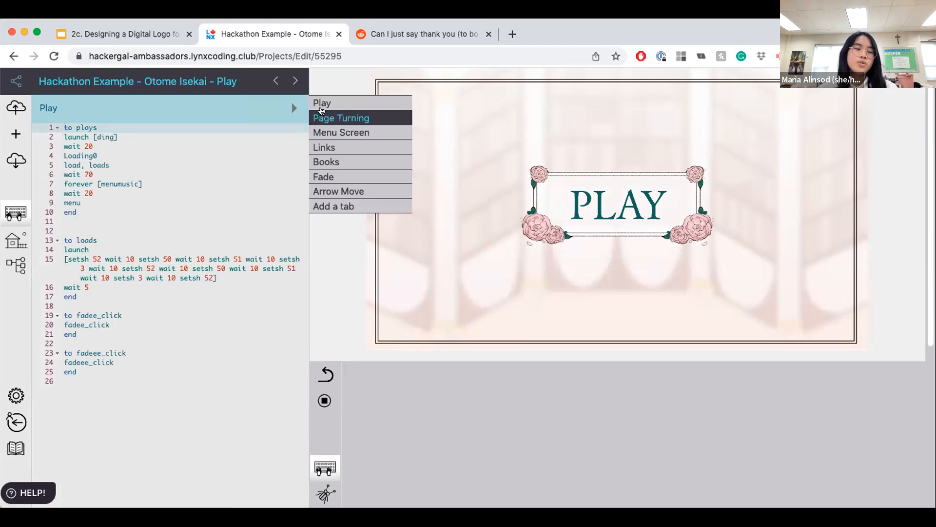
click(217, 156)
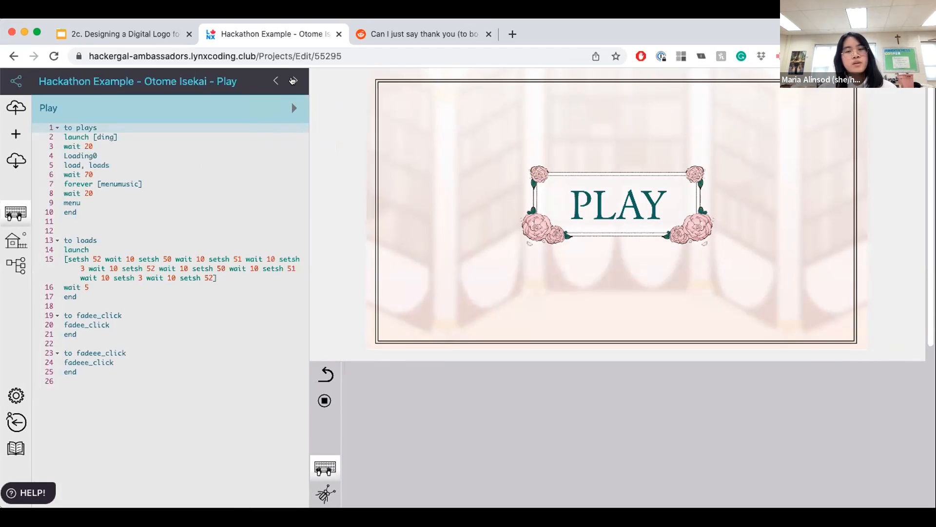
- Move forward through the project's pages in the editor from Play to page 1_1
click(293, 81)
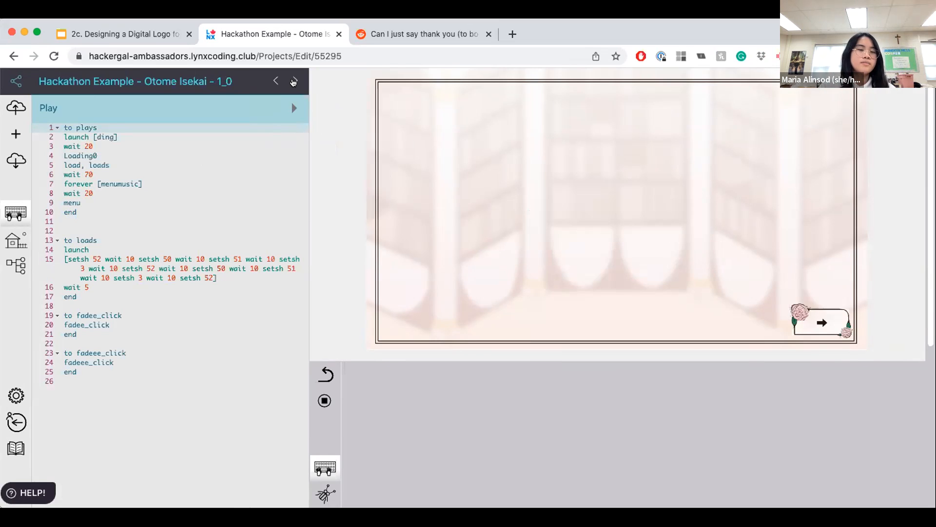
click(293, 82)
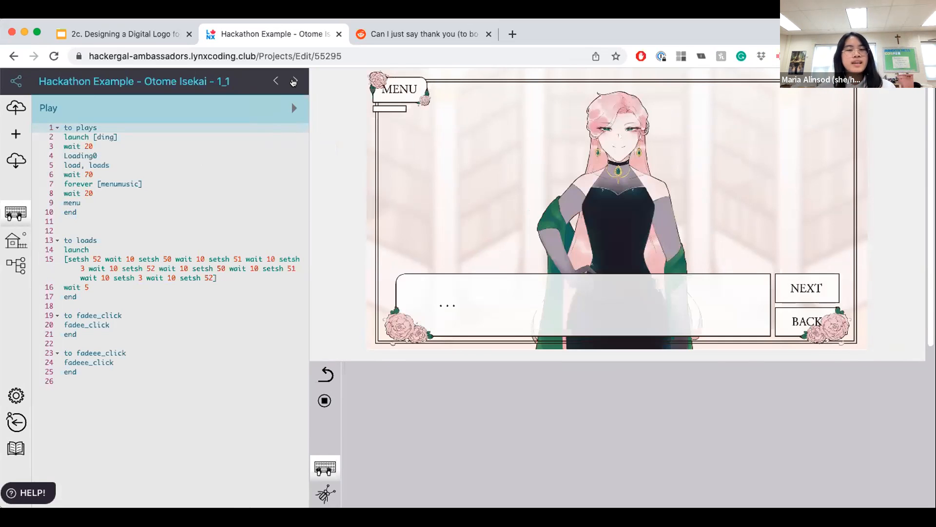
- Move forward through the project's pages in the editor from 1_1 to 1_8, then display the Books code
click(293, 82)
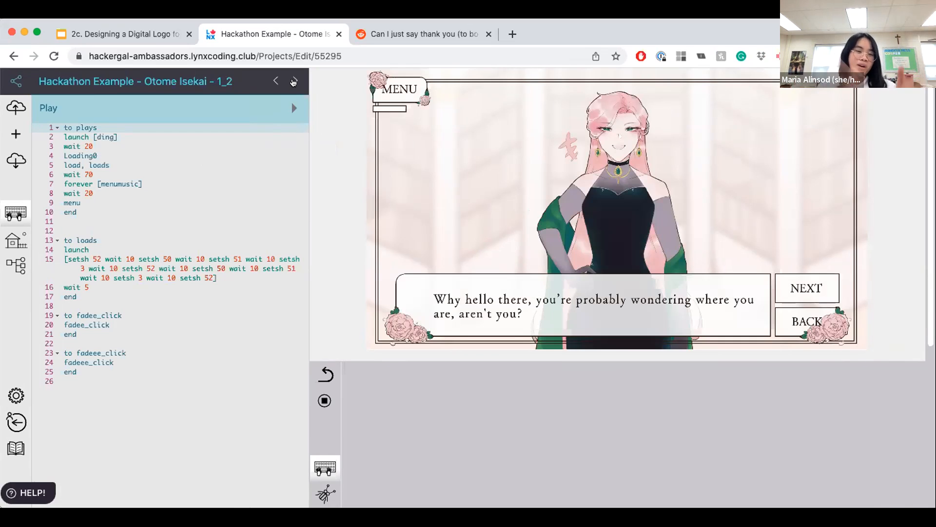
click(293, 82)
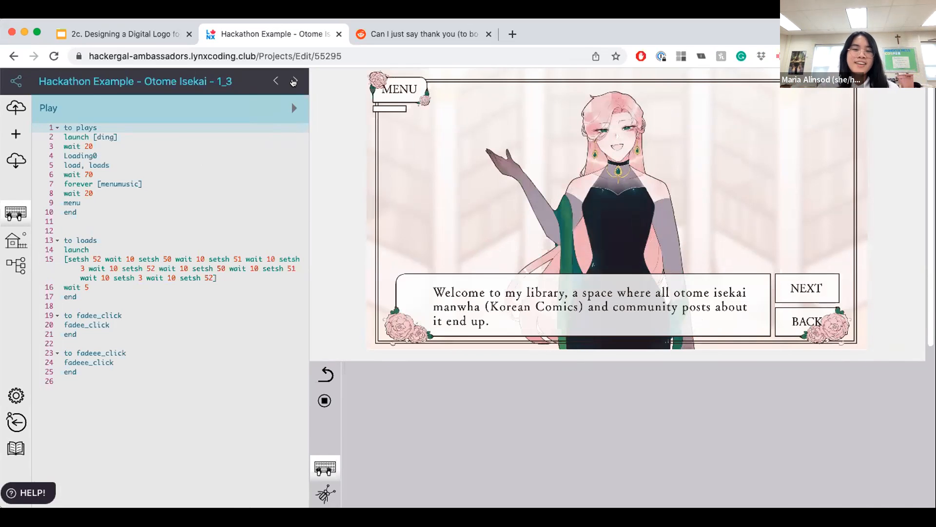
click(294, 81)
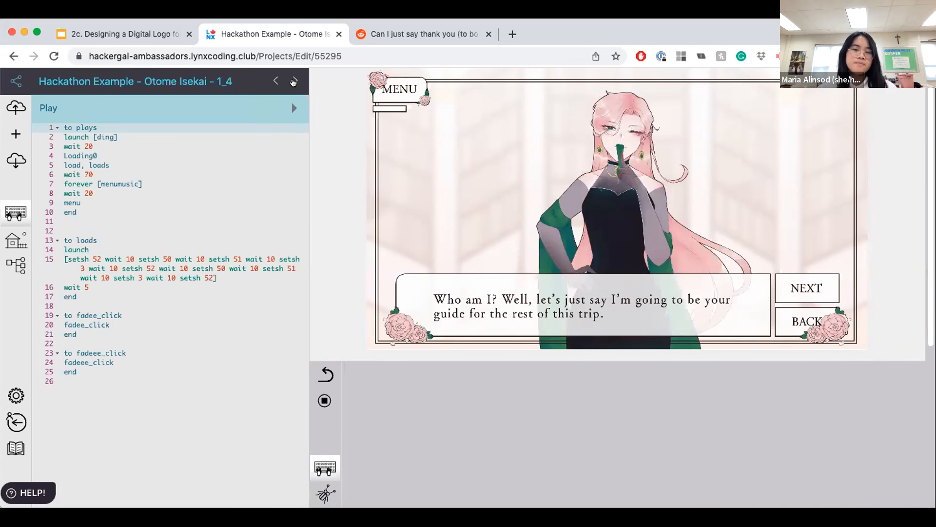
click(293, 81)
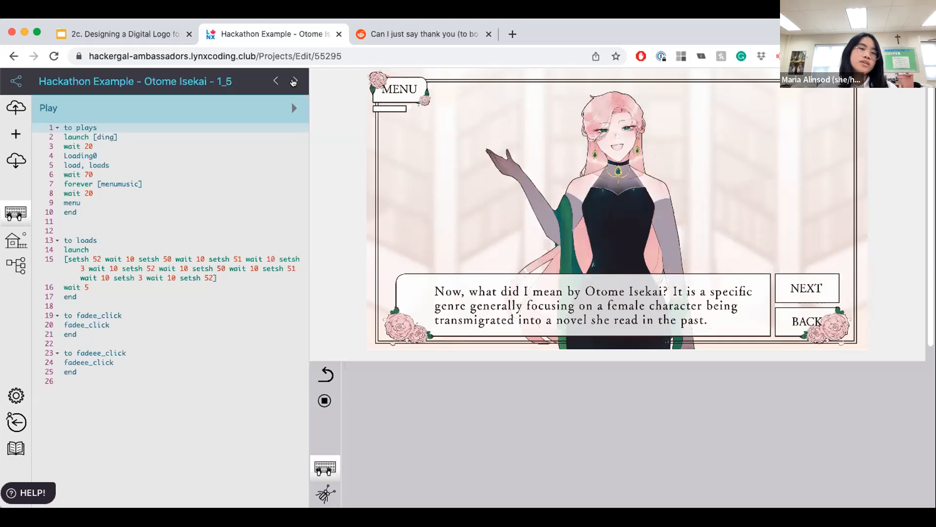
click(293, 81)
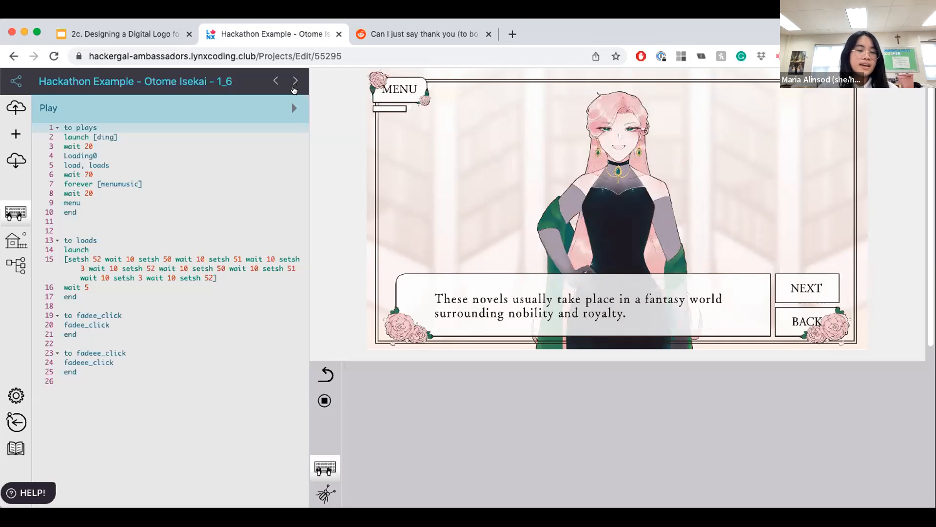
click(295, 81)
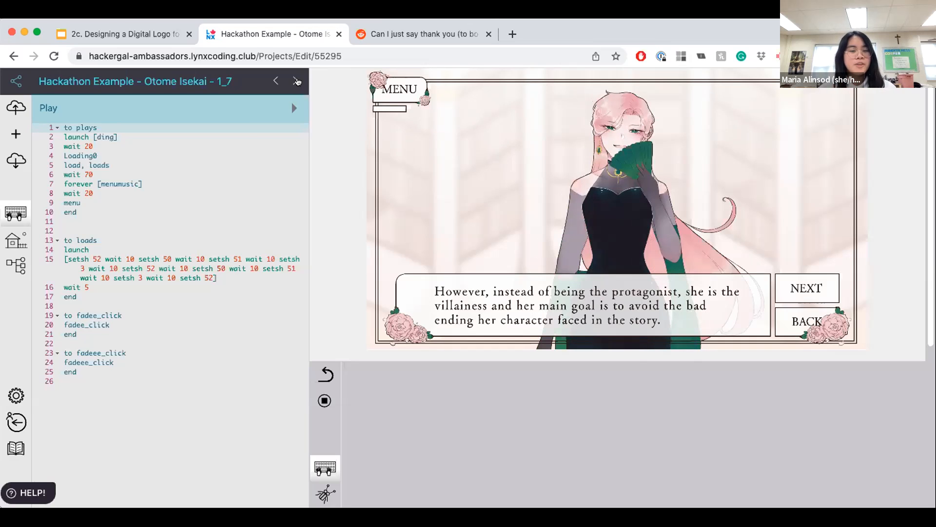
click(296, 80)
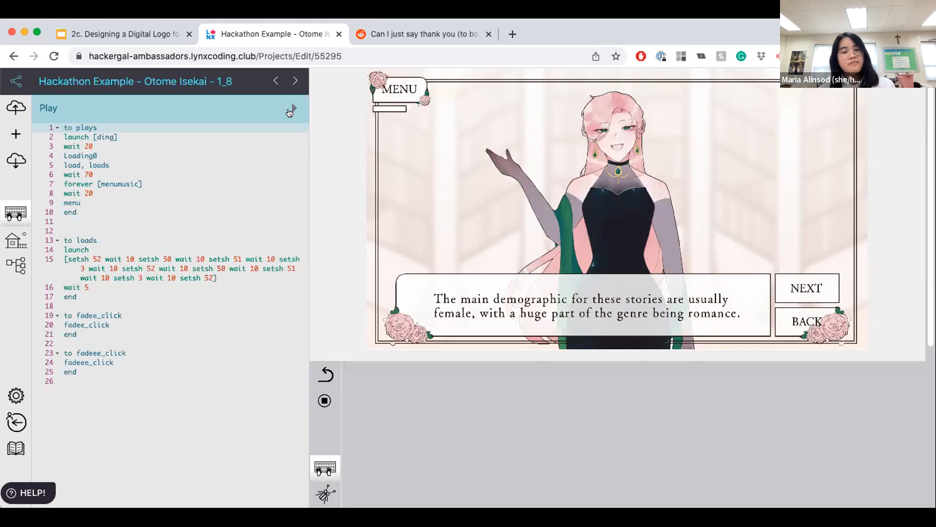
click(291, 112)
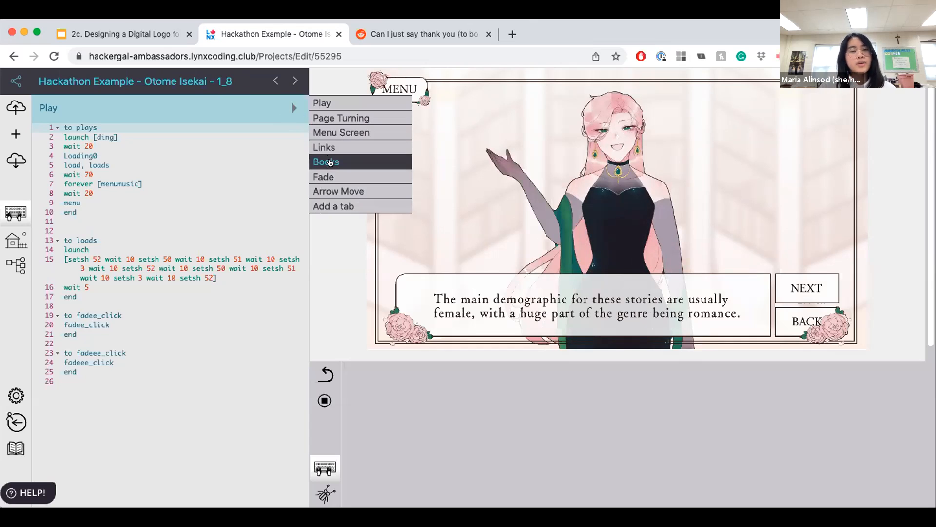
click(334, 163)
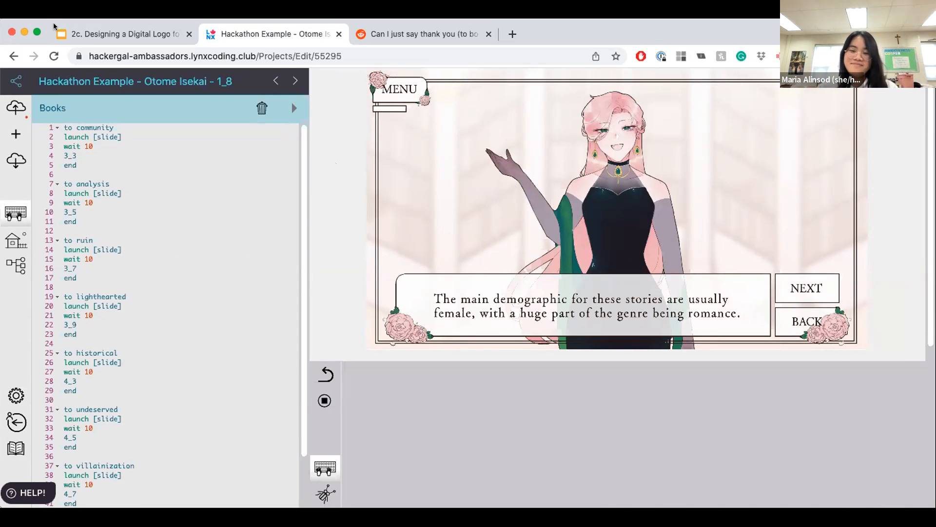
- Switch to the Google Slides presentation, present it from the project slide and advance to the "Logos and Community-Building" slide
click(117, 34)
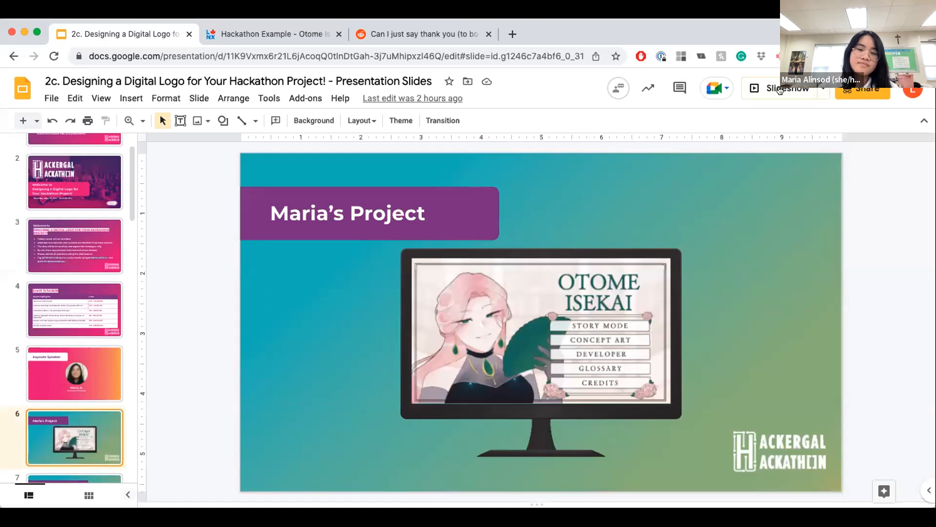
click(780, 88)
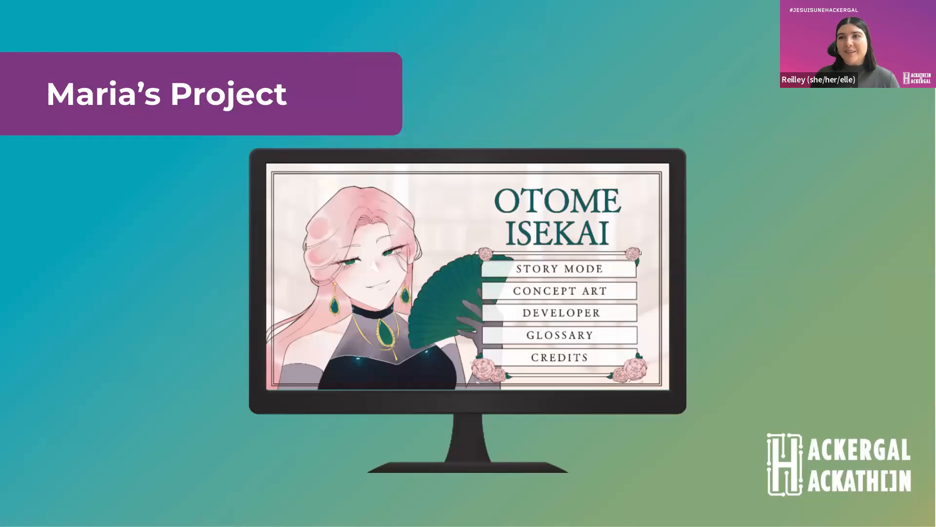
click(837, 275)
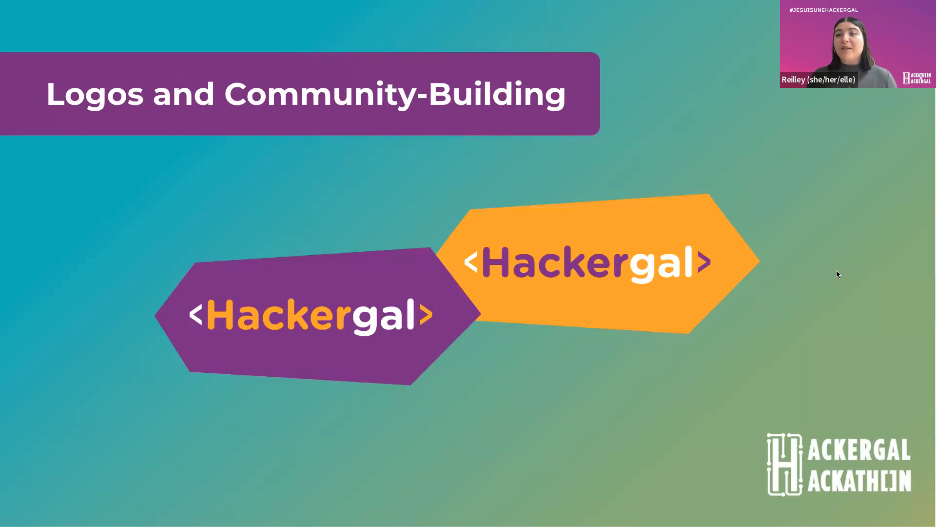
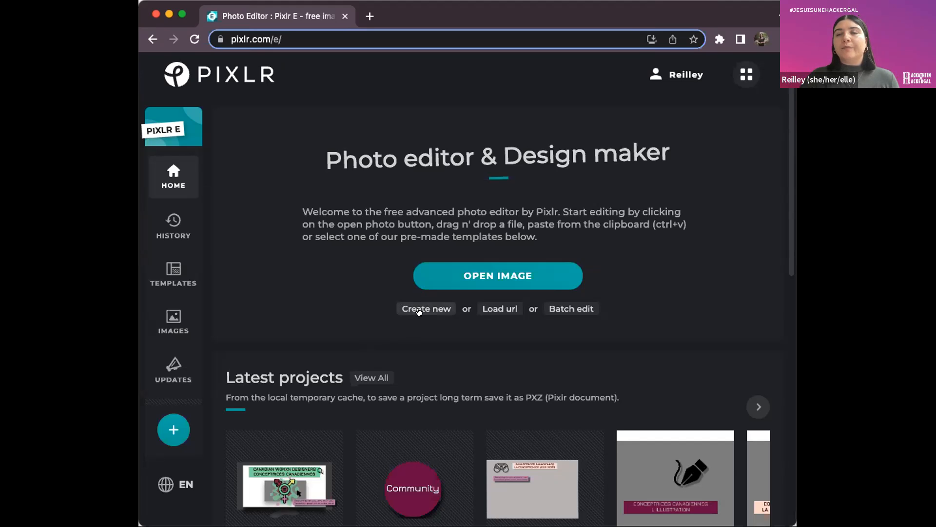
- Start a new blank image in Pixlr E and set its width to 800 and height to 400 px
click(419, 311)
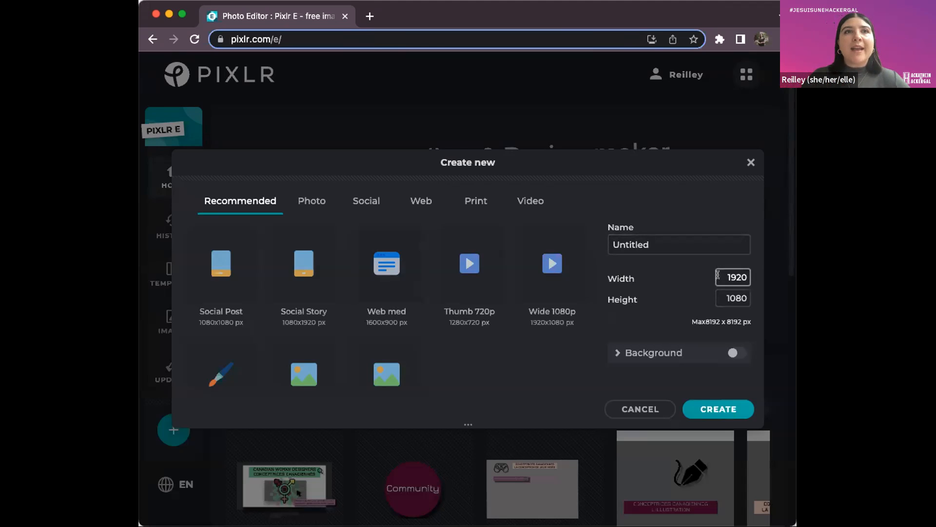
drag(717, 272, 756, 279)
text(800)
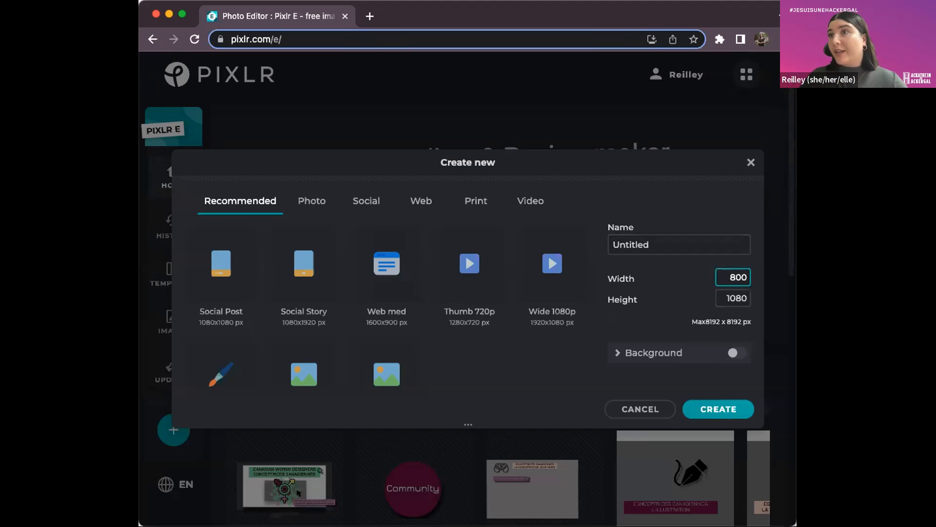
drag(724, 298, 744, 296)
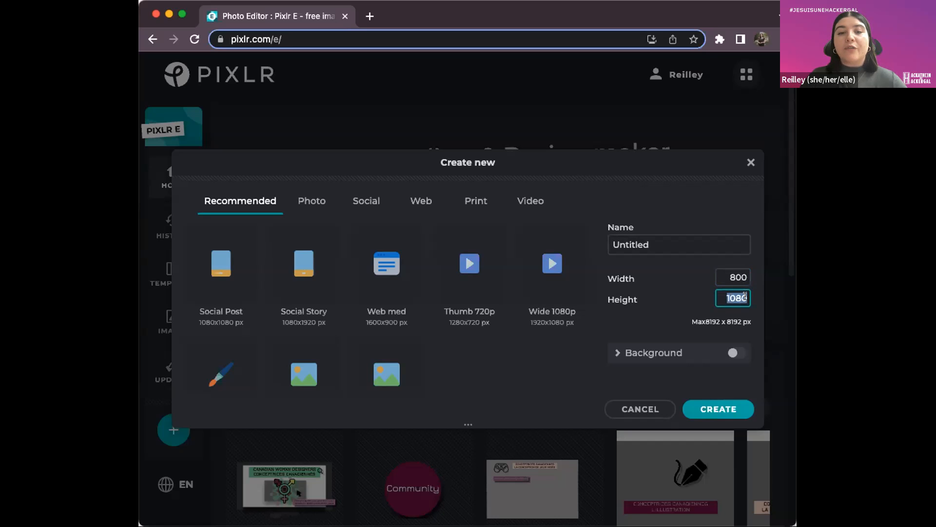
text(400)
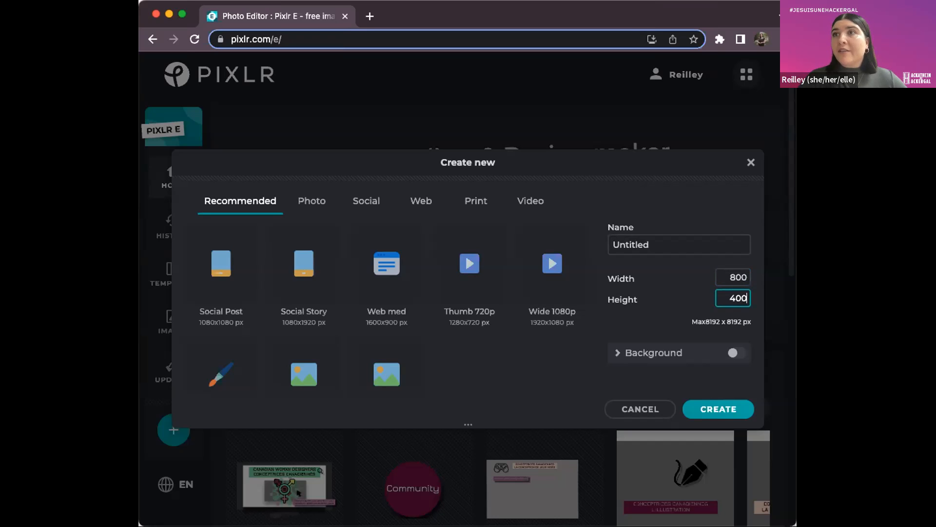
- Name the new image with the designer's first name in possessive form, followed by "Hackathon Logo - Canadian Women Designers"
click(666, 240)
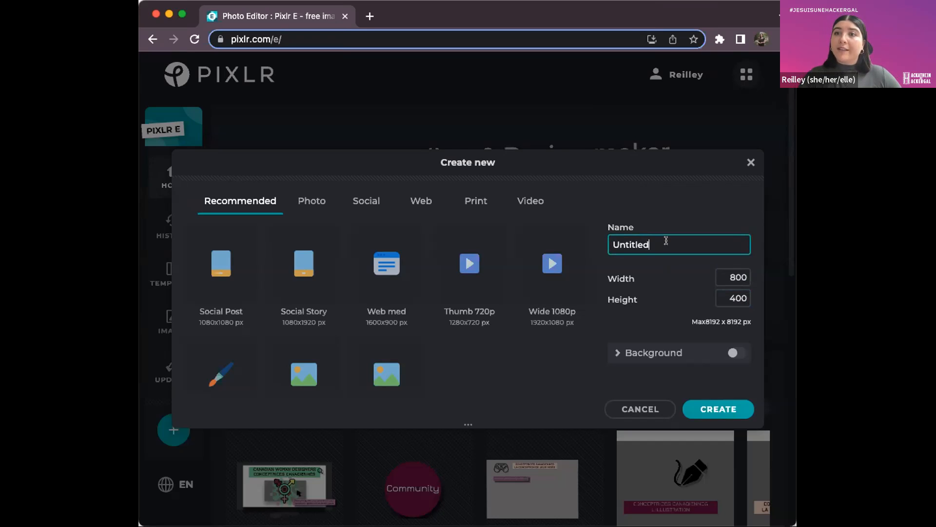
drag(667, 241, 593, 246)
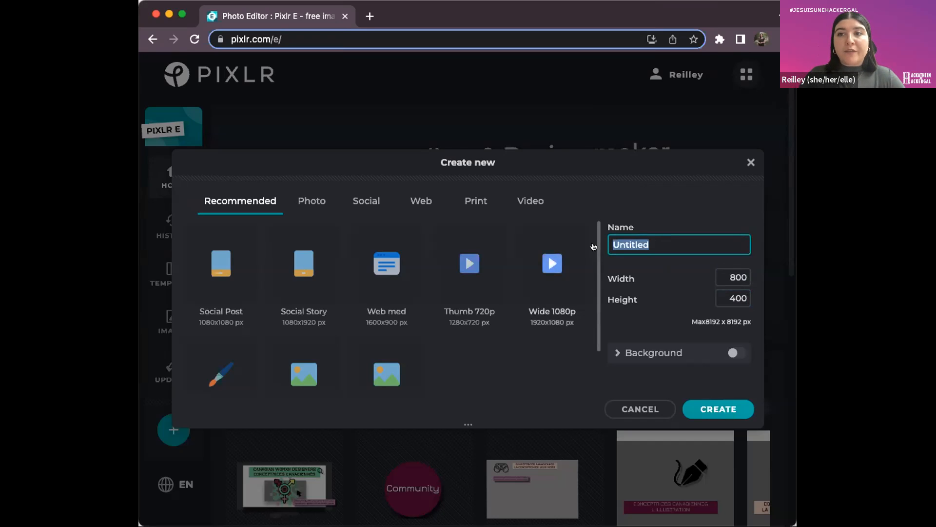
text(Reill)
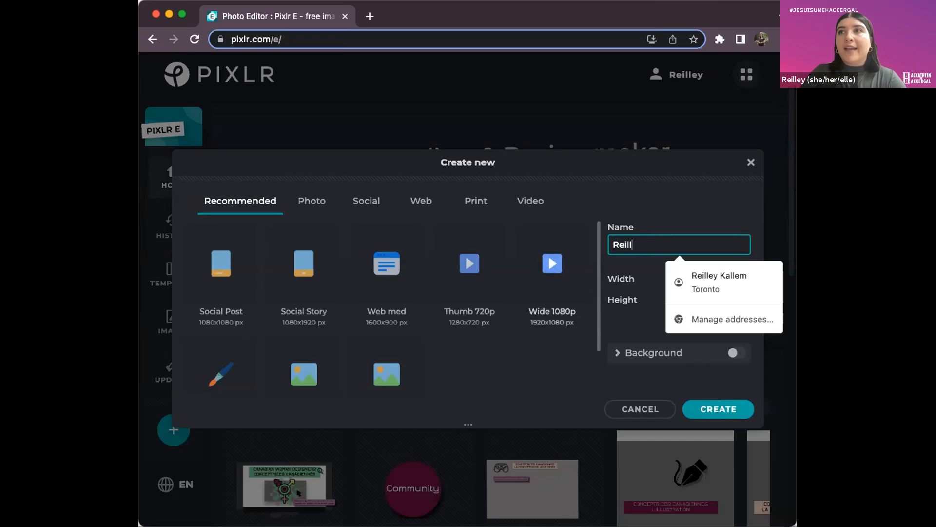
text(ey's Hackathon Logo)
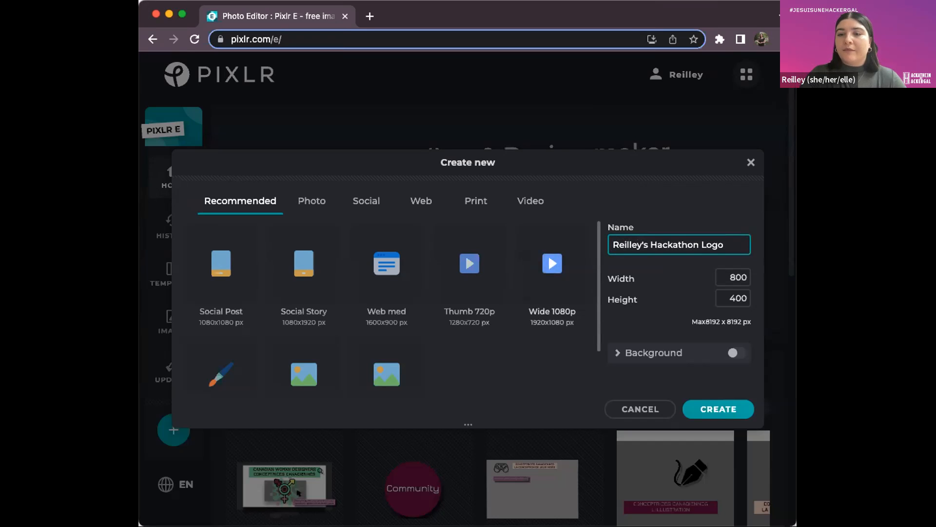
text( - Canadian Wm)
key(BackSpace)
text(omen Designers)
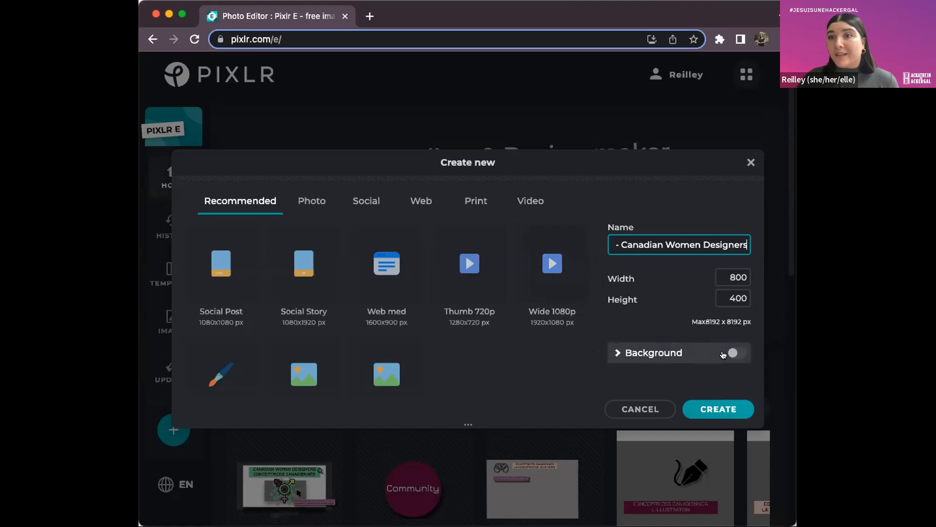
- Keep the background option turned off and create the image
click(734, 354)
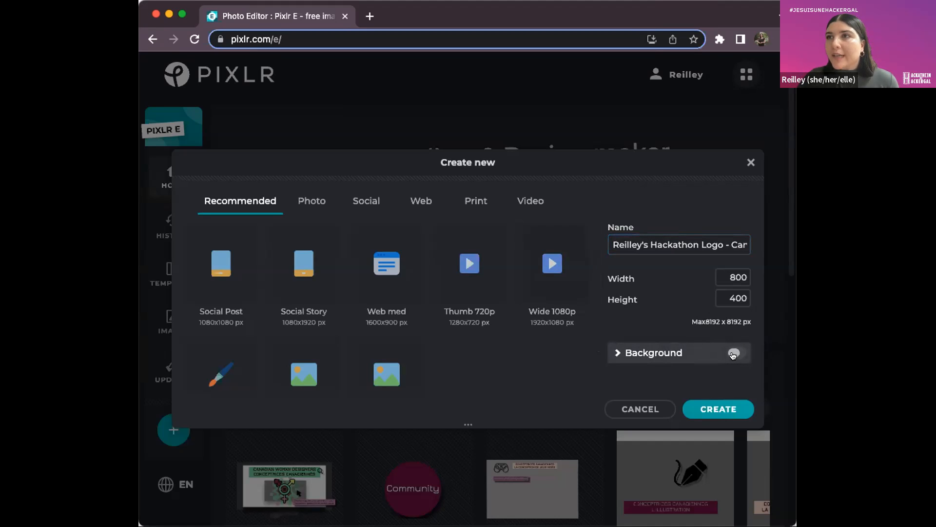
click(734, 353)
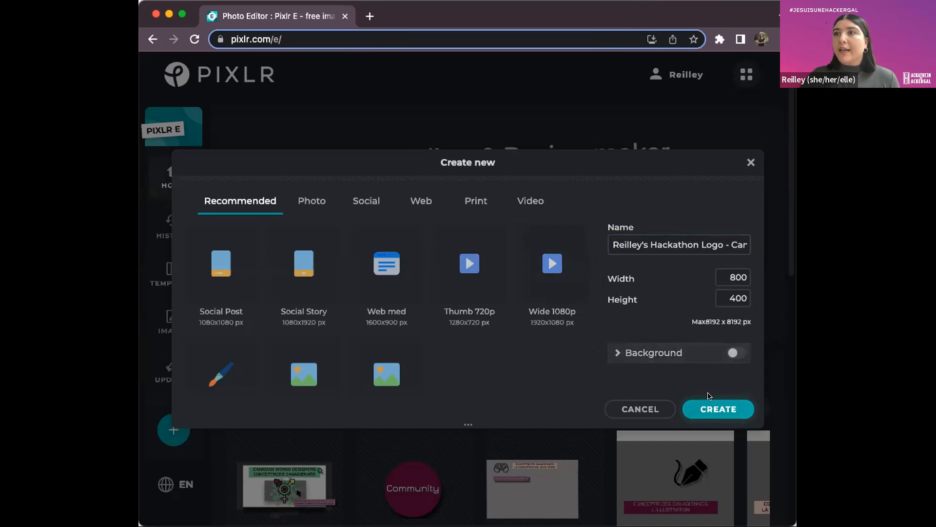
click(716, 409)
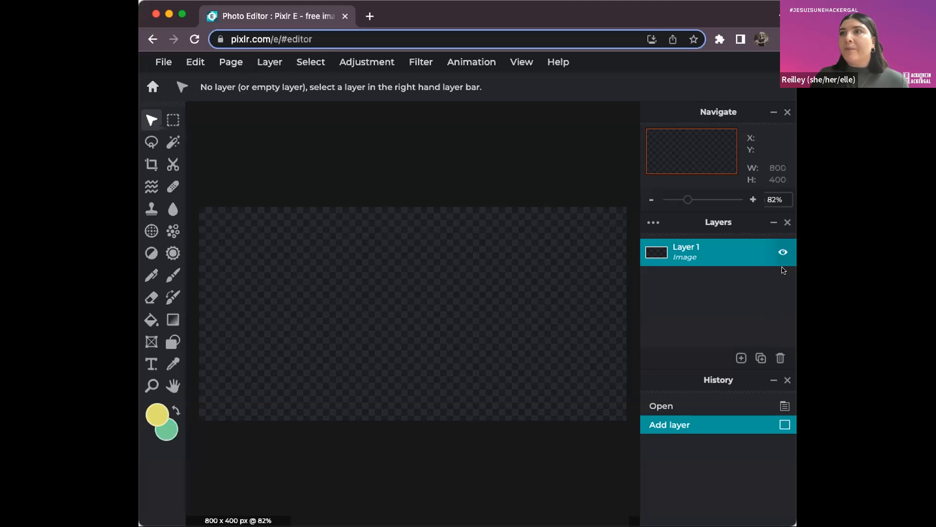
- Add a Shape layer above the empty image layer and select its rectangle on the canvas
click(741, 359)
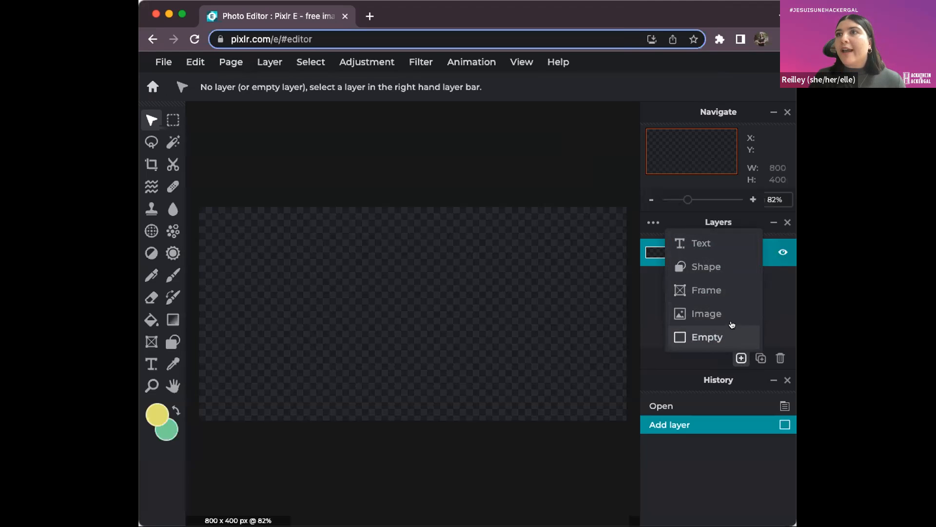
click(725, 269)
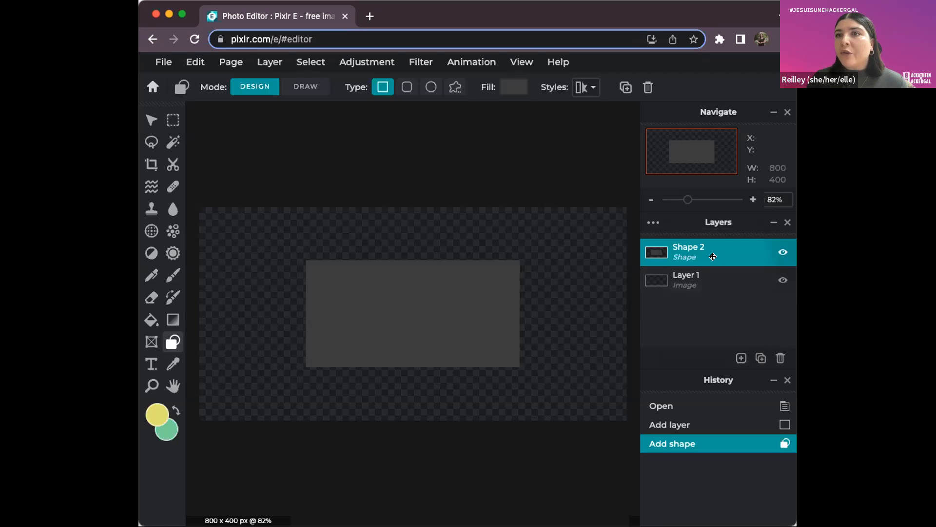
click(390, 321)
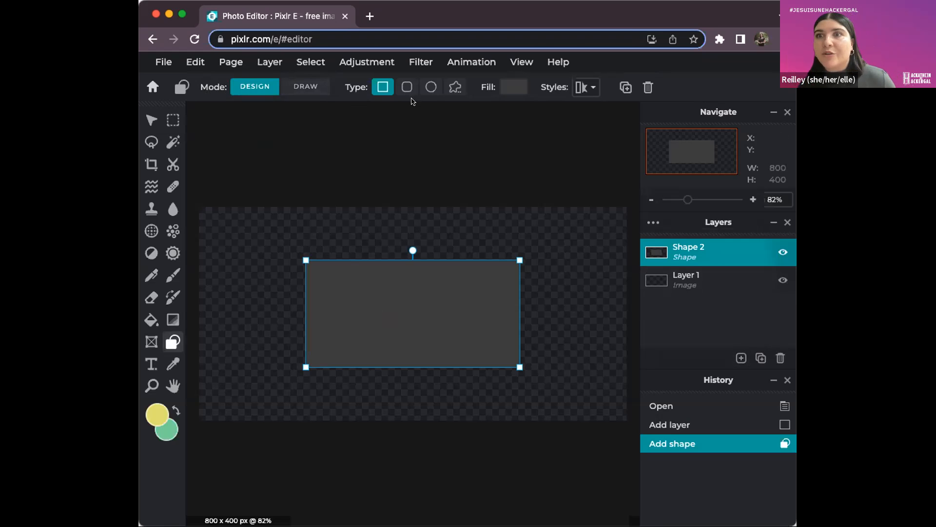
- Change the rectangle to a custom shape, trying two rounded presets and keeping the one with the smaller corner rounding
click(454, 87)
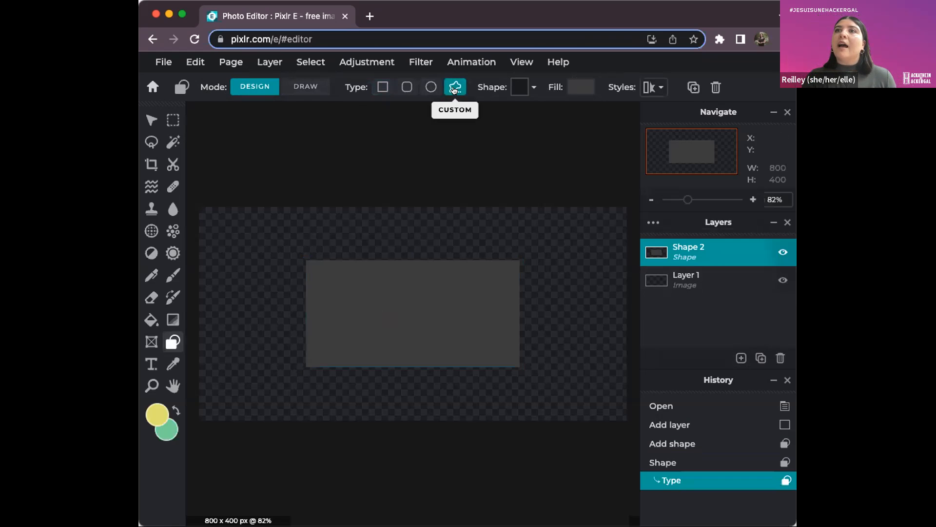
click(519, 87)
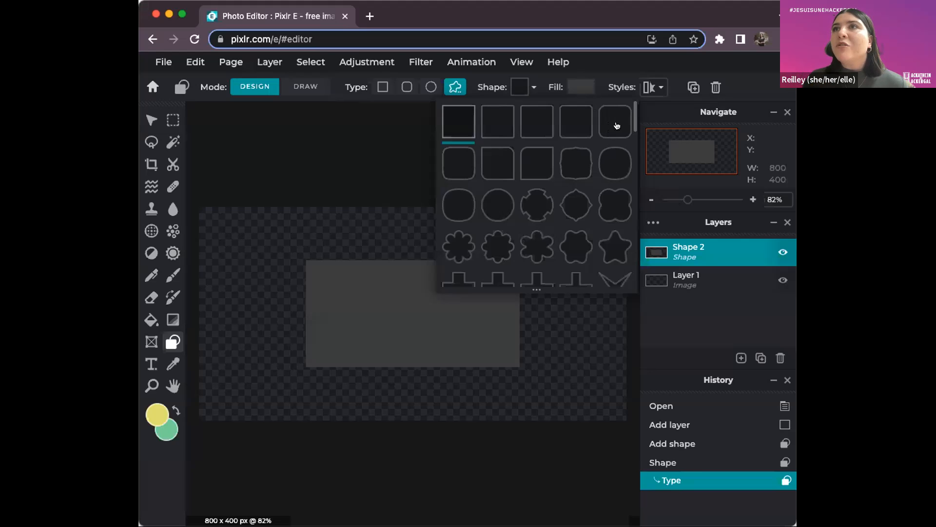
click(573, 126)
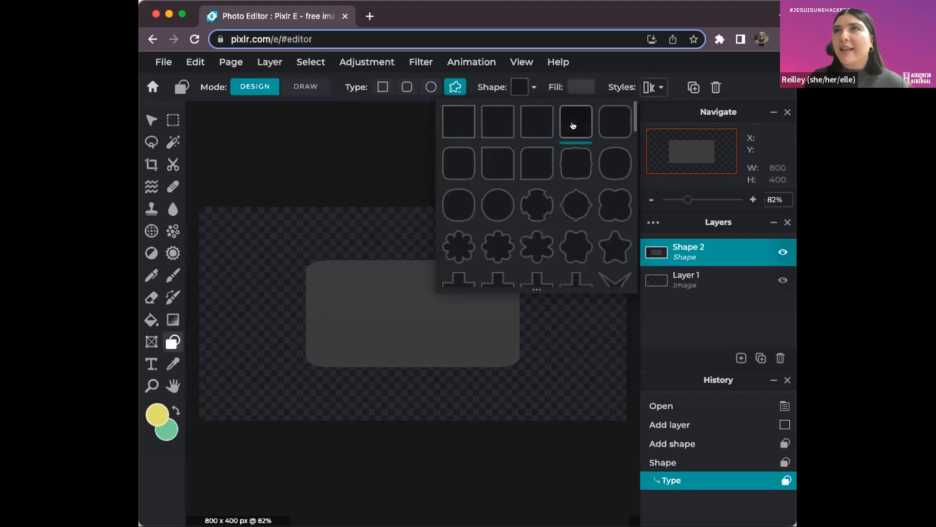
click(543, 126)
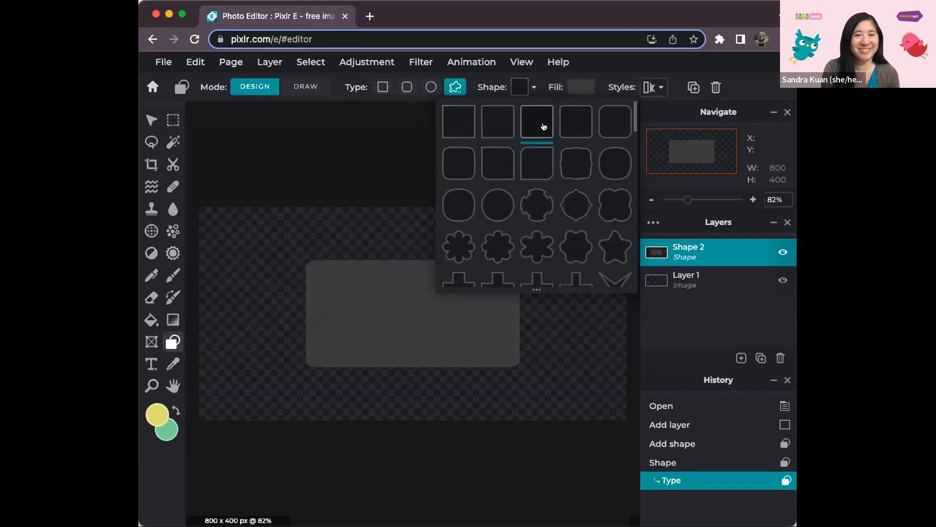
click(420, 320)
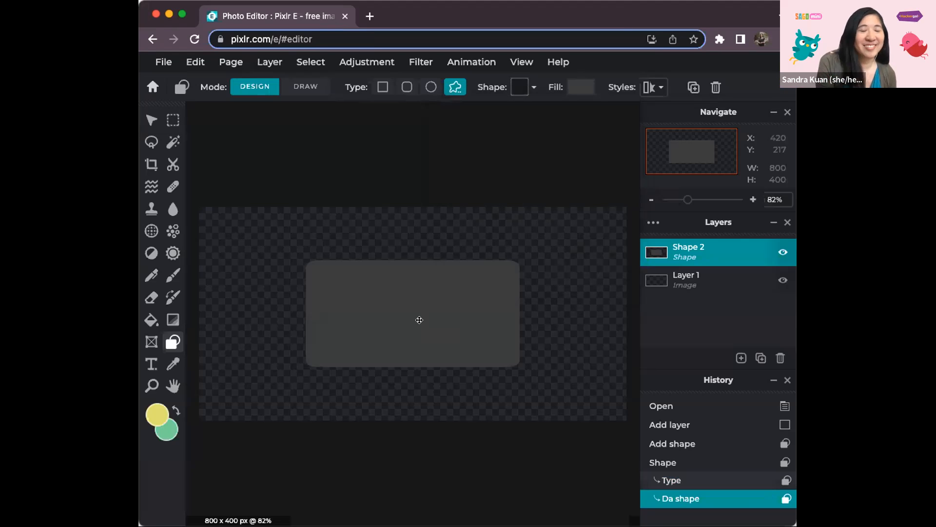
- Enlarge the rounded rectangle from its lower-right corner, extending that corner to about X 690, Y 345
click(375, 291)
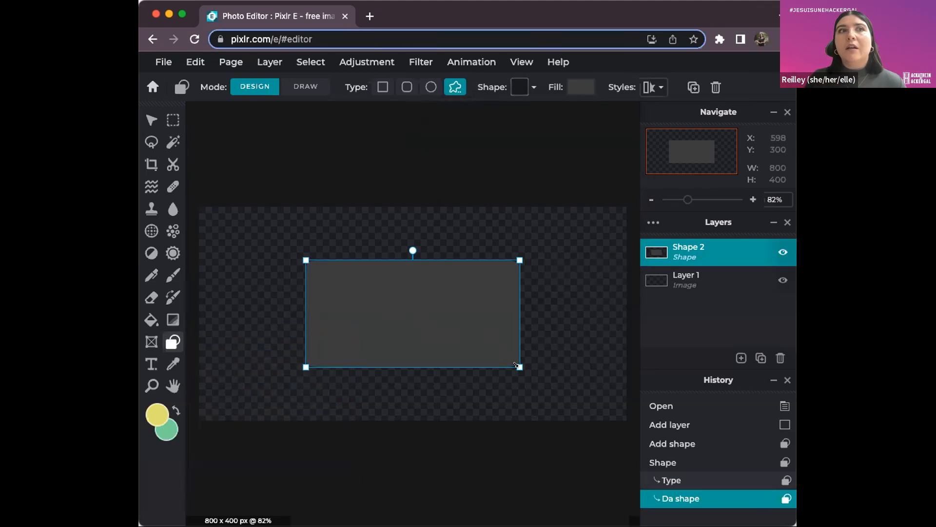
drag(517, 365, 566, 396)
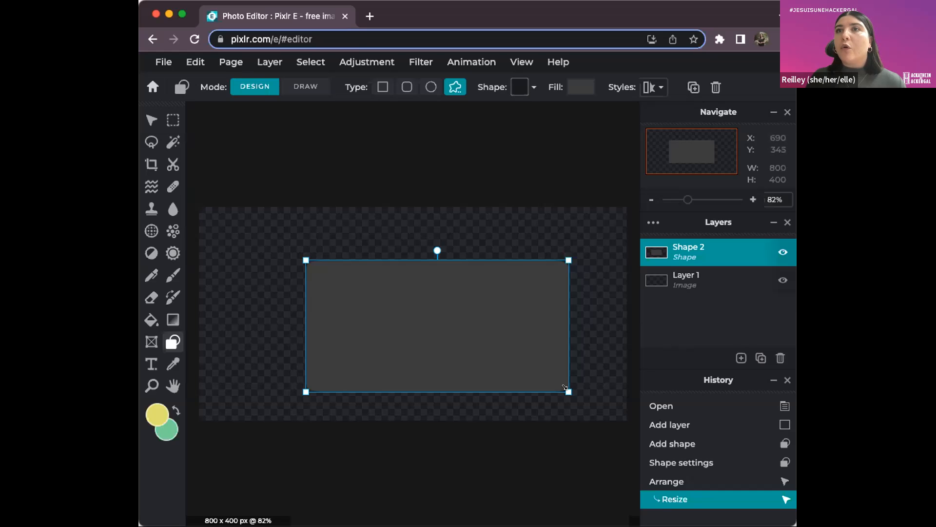
- Enlarge the rounded rectangle from its lower-right corner again and centre it on the canvas
drag(458, 323, 435, 310)
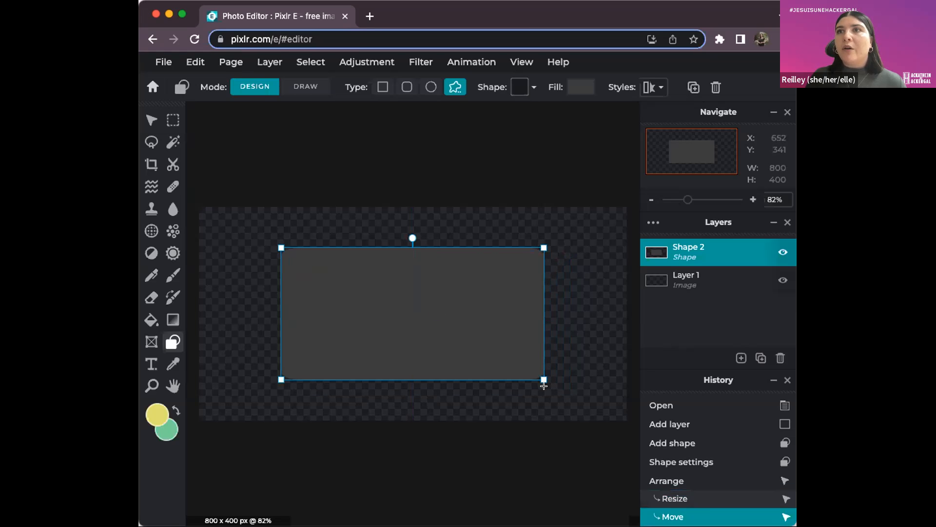
drag(541, 375, 581, 389)
drag(457, 326, 439, 318)
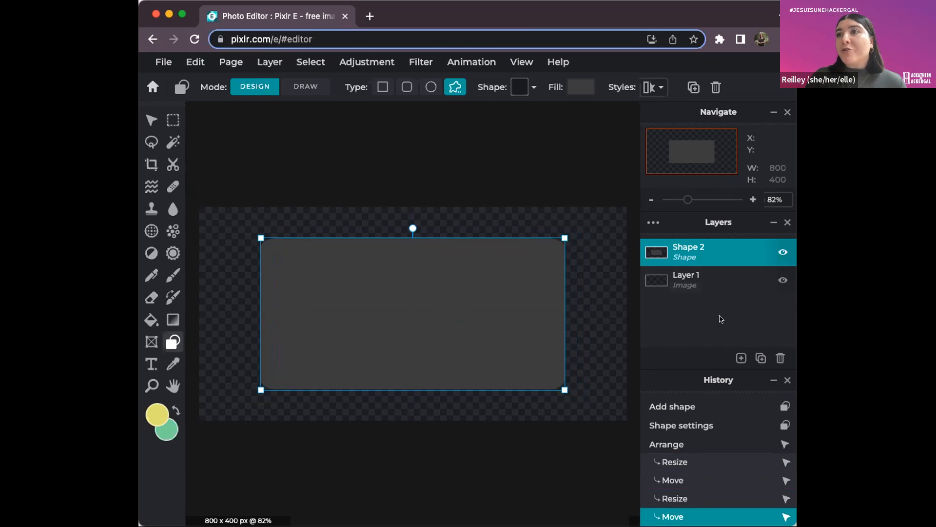
- Add a second Shape layer and enlarge its plain rectangle, centring it inside the rounded rectangle
click(734, 358)
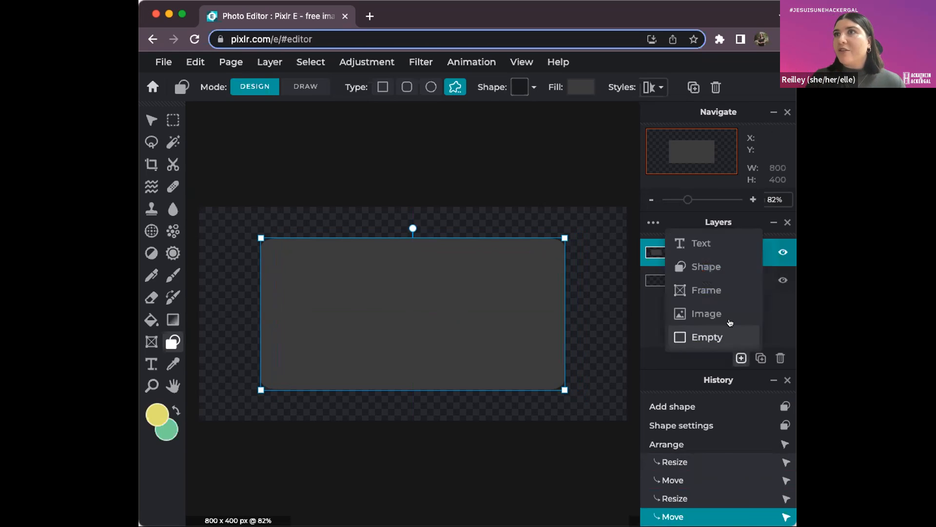
click(714, 268)
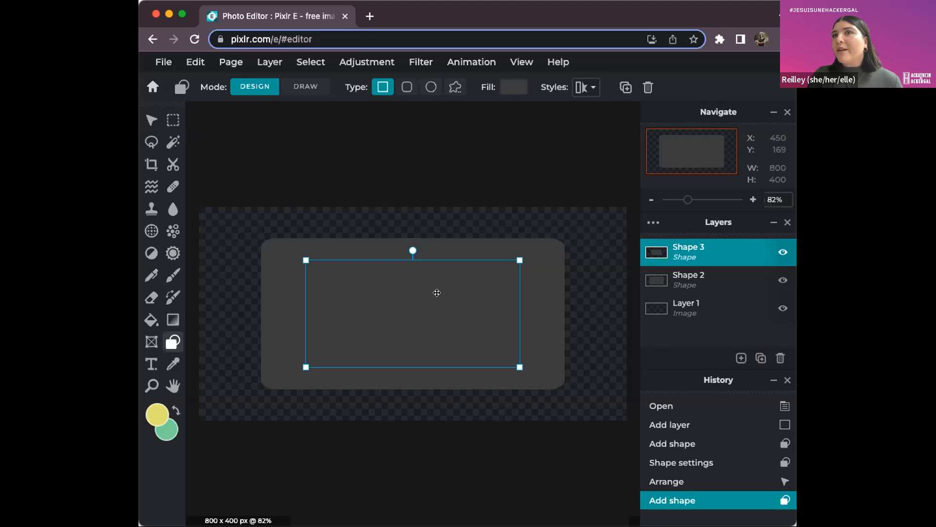
drag(306, 367, 278, 380)
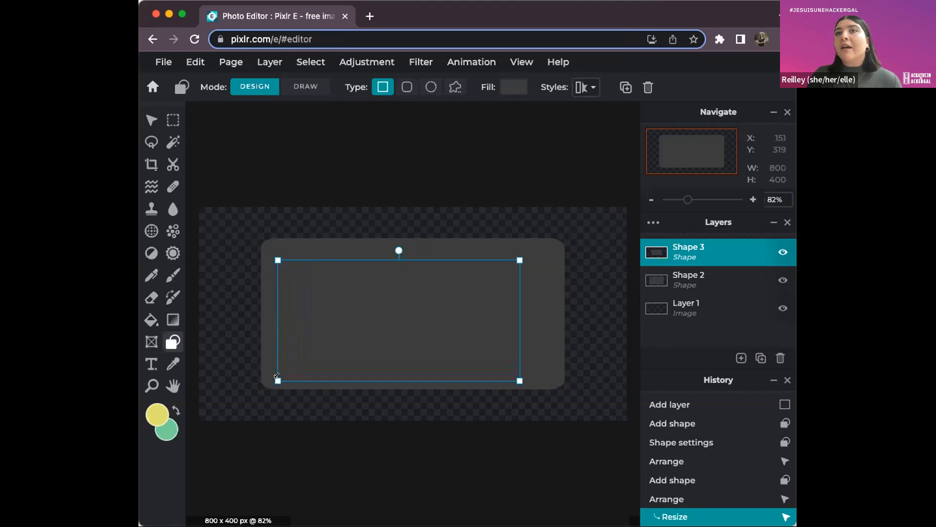
drag(347, 317, 361, 309)
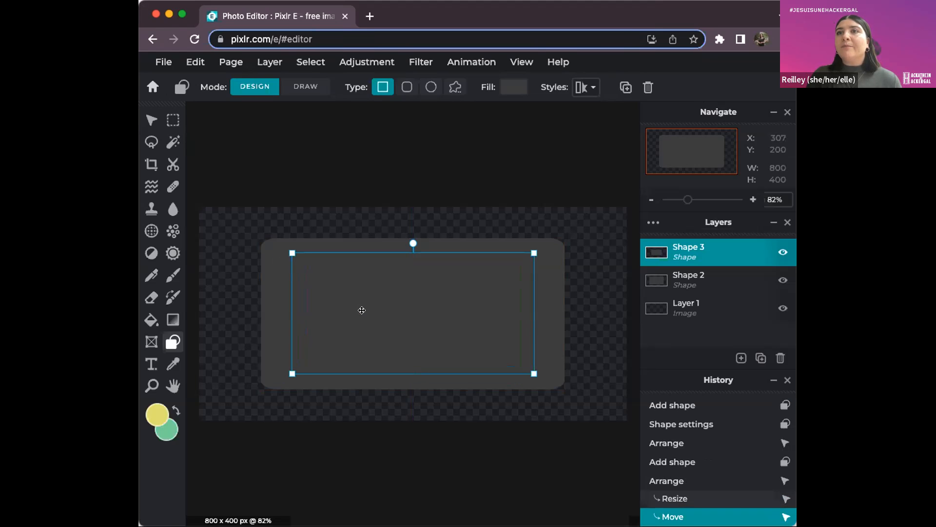
- Add a third Shape layer and change it to the custom three-armed rounded shape
click(736, 361)
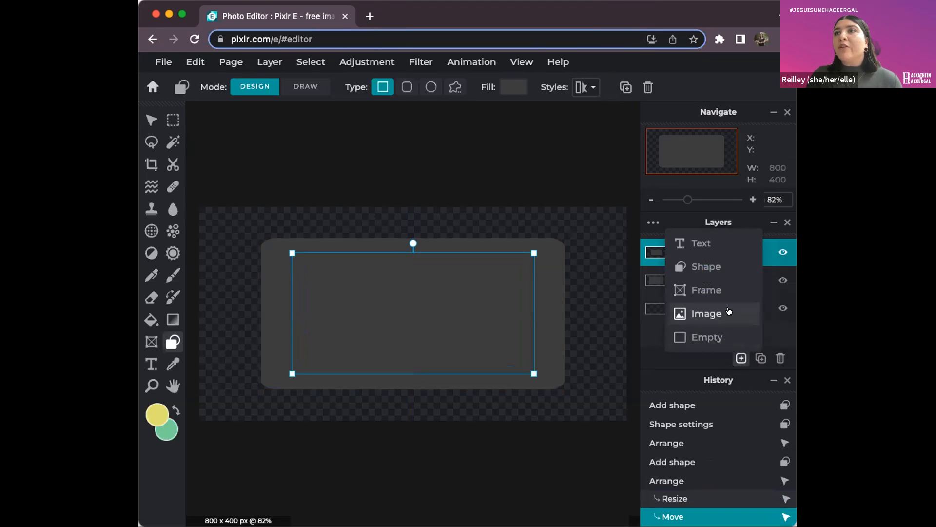
click(719, 268)
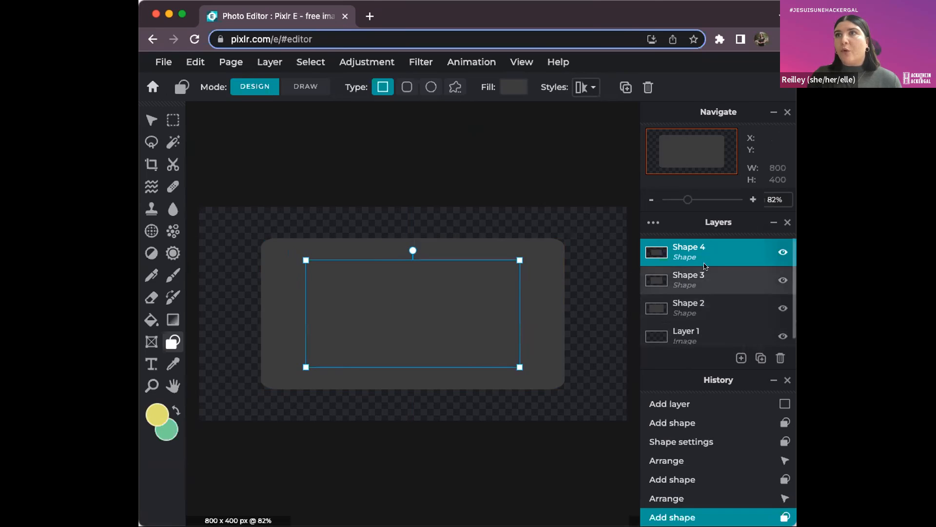
click(456, 87)
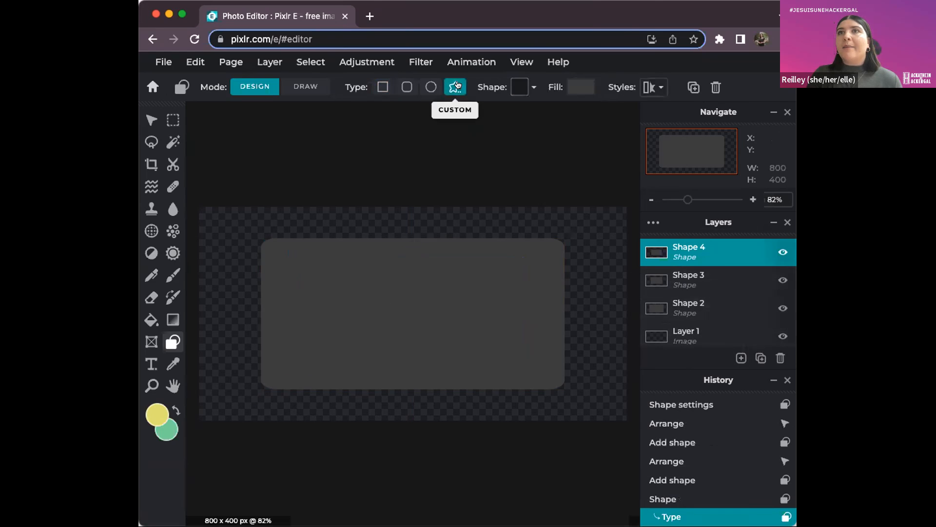
click(520, 85)
scroll(494, 258, down, 2)
scroll(494, 259, down, 1)
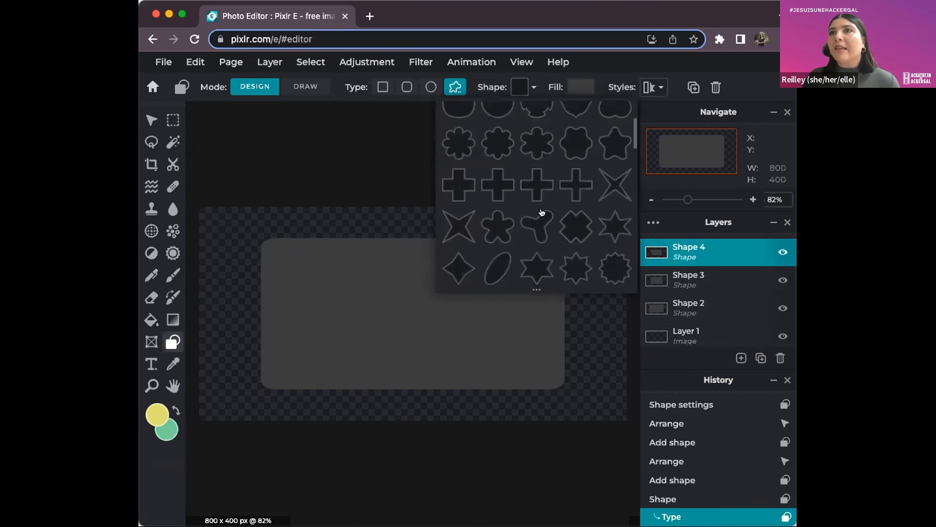
click(542, 227)
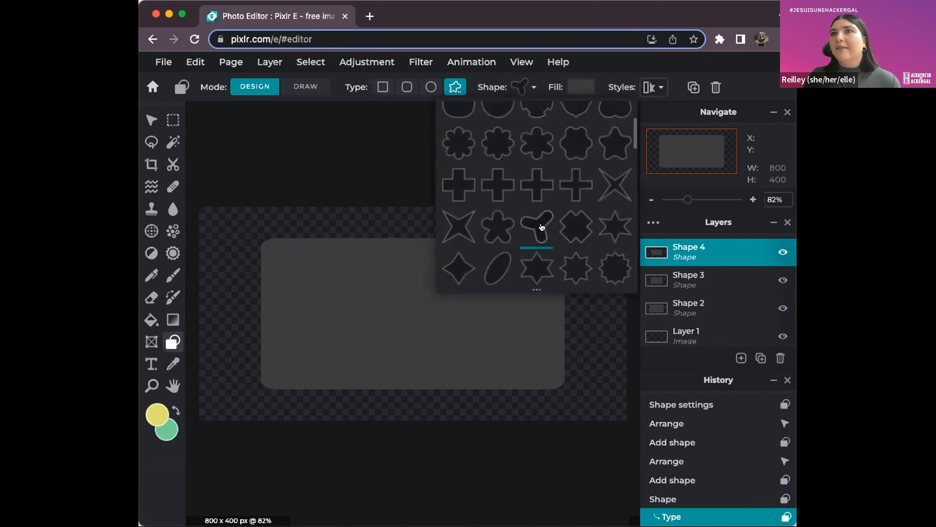
click(441, 332)
- Move the three-armed shape to the rounded rectangle's lower edge, shrink it and rotate it clockwise to a nearly upright position
drag(409, 324, 412, 408)
drag(519, 346, 454, 373)
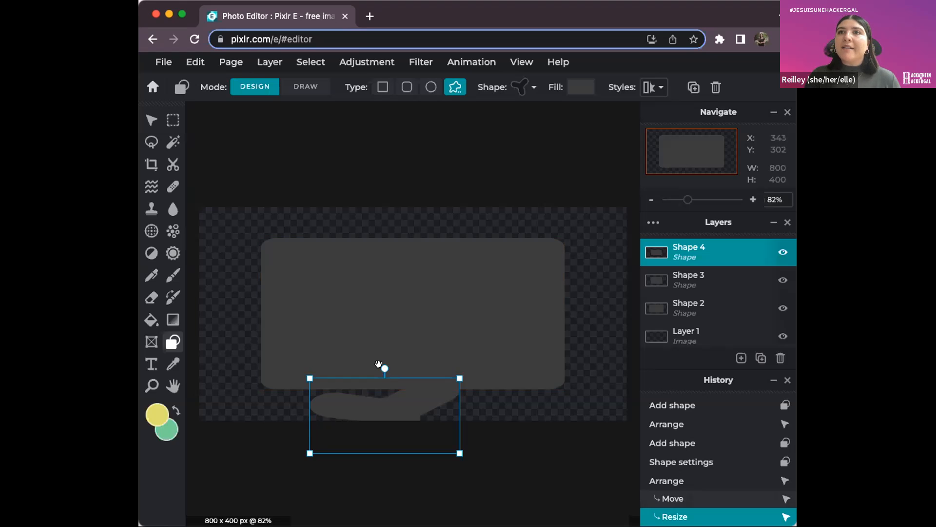
drag(381, 366, 468, 392)
drag(385, 399, 414, 369)
- Rotate the three-armed shape back to a diagonal and reposition it so its lower arms extend beneath the rounded rectangle as a stand
click(459, 373)
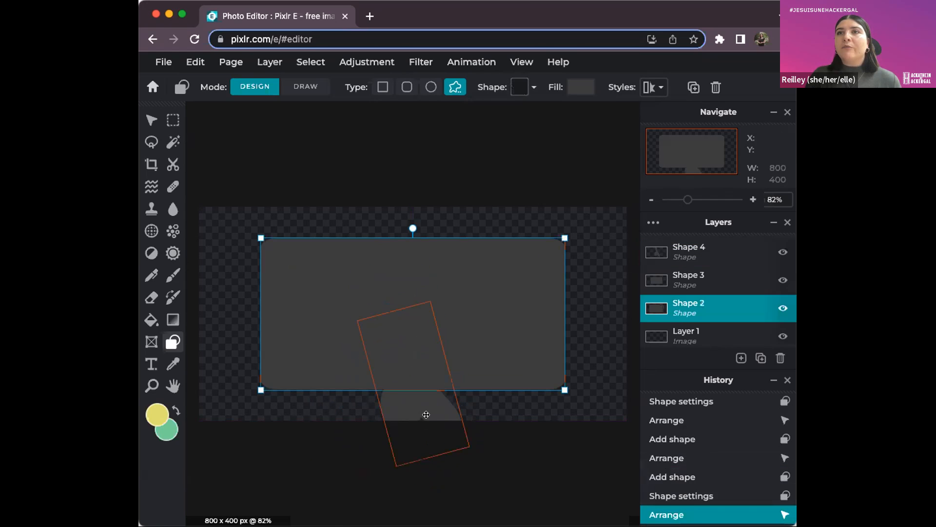
click(458, 371)
drag(455, 366, 430, 353)
mouse_move(441, 411)
mouse_down()
mouse_move(420, 411)
mouse_move(439, 411)
mouse_move(430, 392)
mouse_move(442, 405)
mouse_up()
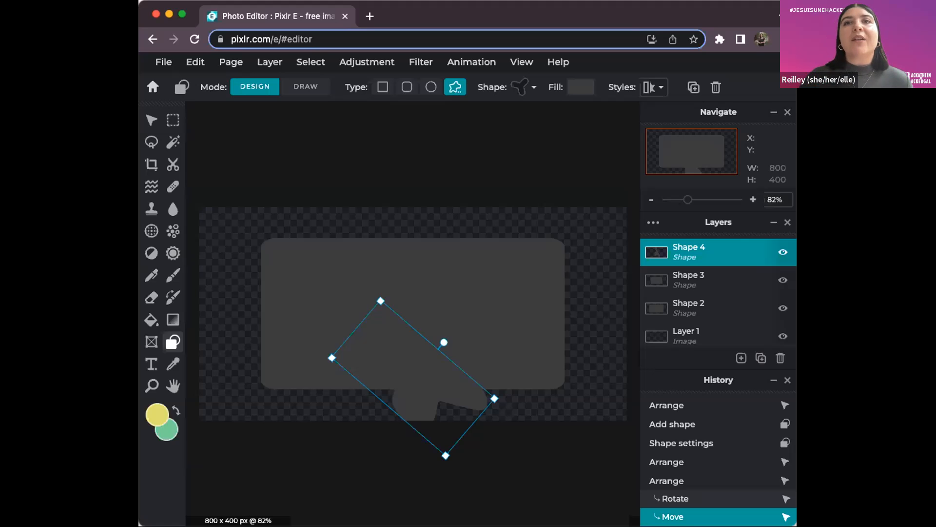
- Try a dark preset and a vivid blue (#213FE9) as the foreground colour
click(156, 414)
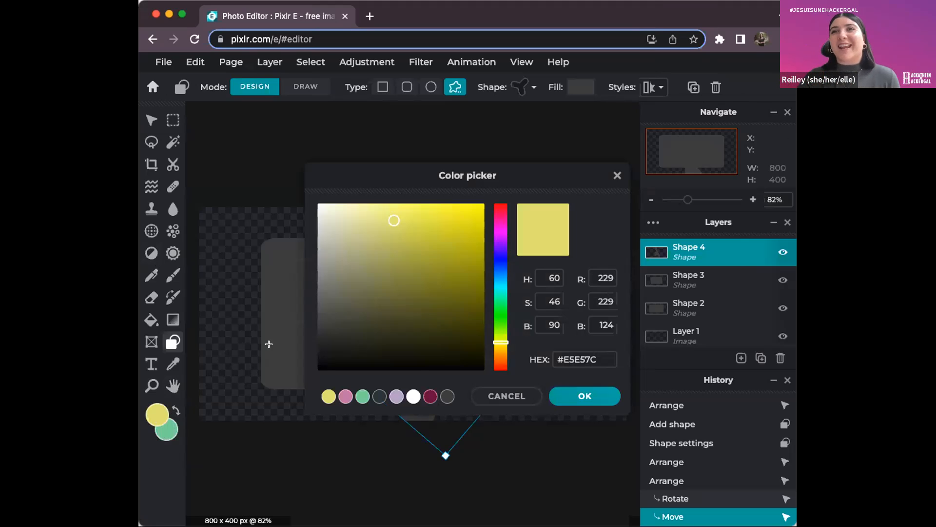
click(379, 396)
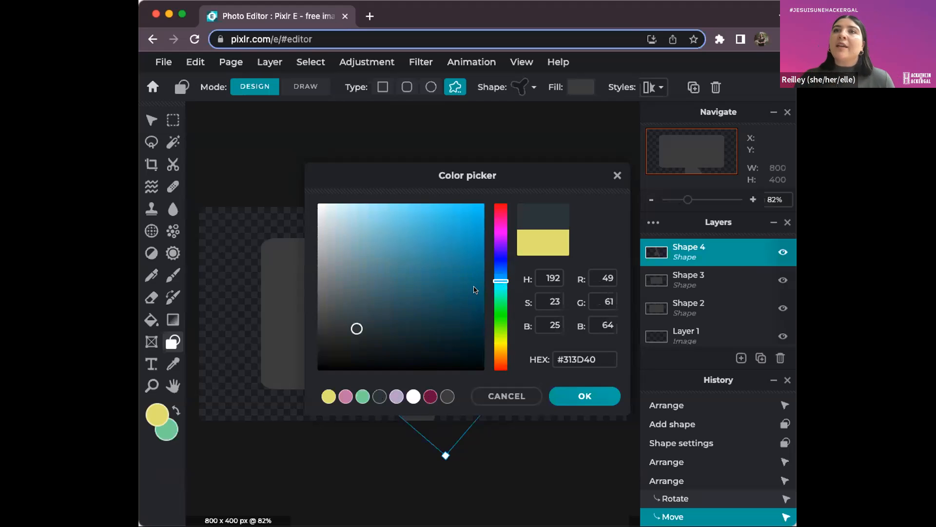
mouse_move(501, 281)
mouse_down()
mouse_move(501, 358)
mouse_move(500, 235)
mouse_move(501, 262)
mouse_up()
drag(358, 329, 458, 217)
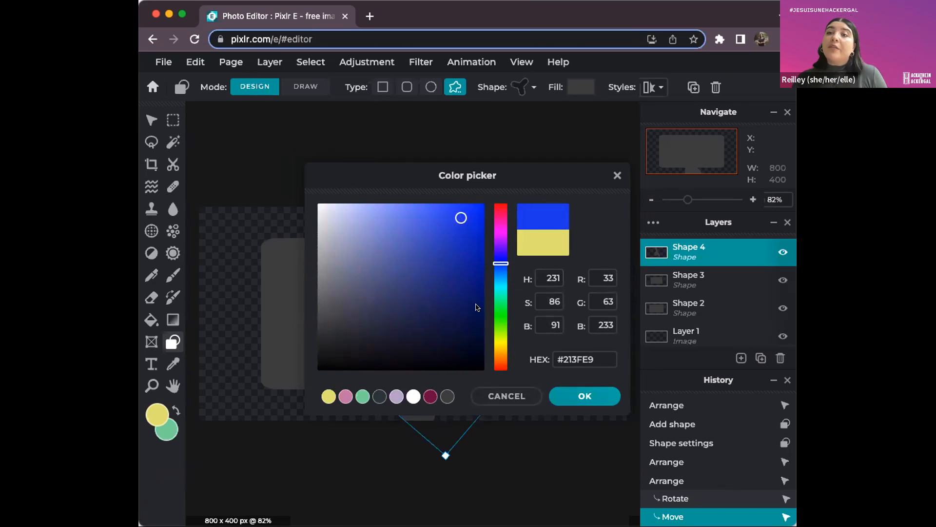
click(604, 353)
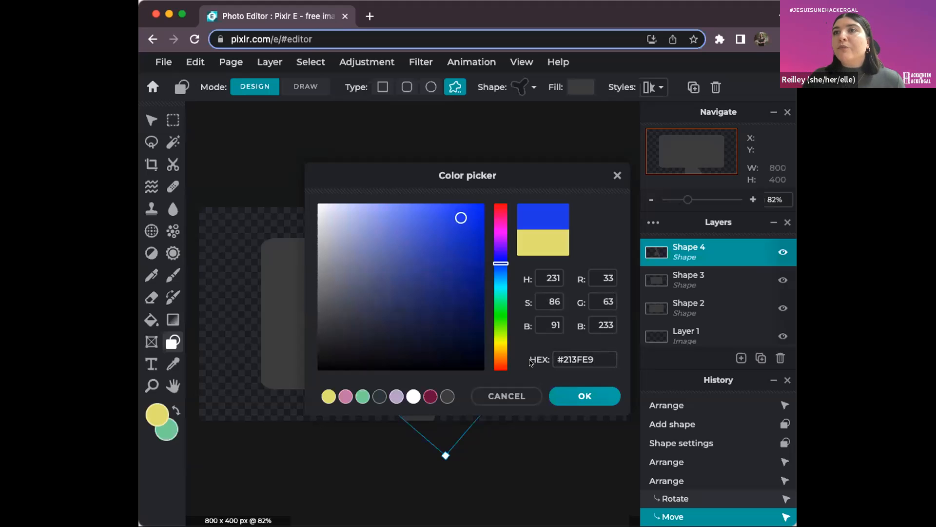
click(555, 354)
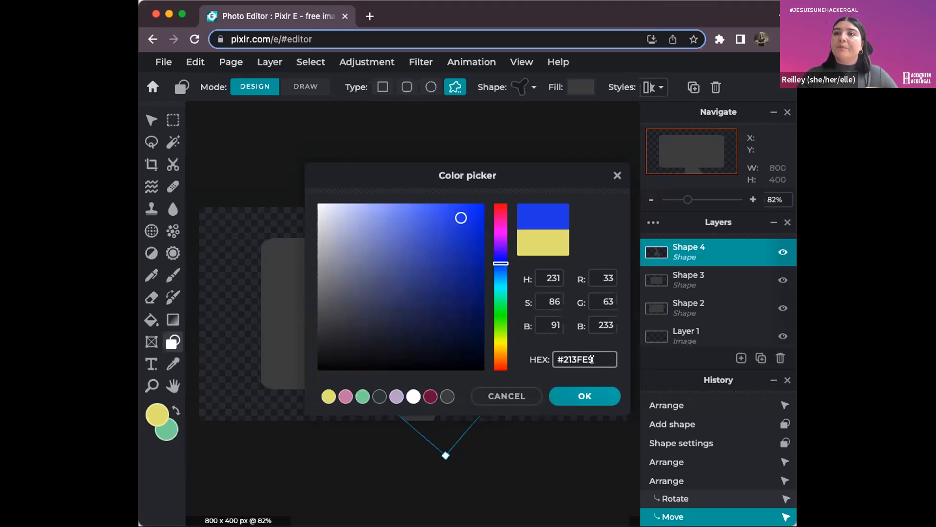
- Try the pink preset (#C87EB2), but set the foreground colour to white (#FFFFFF)
click(346, 396)
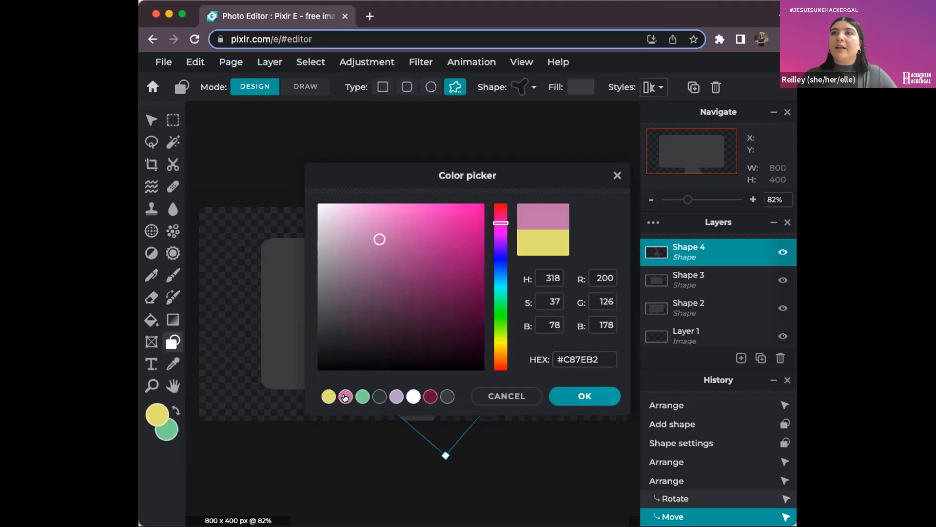
click(590, 360)
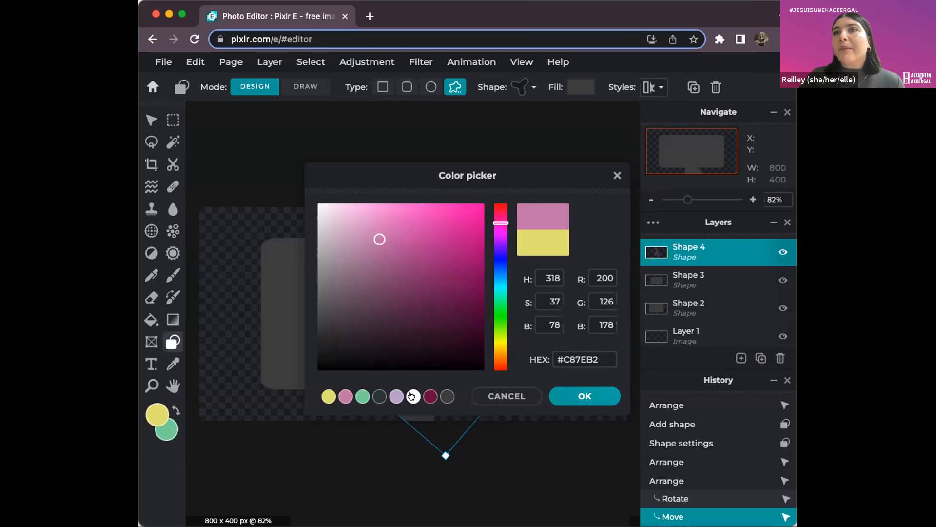
click(412, 396)
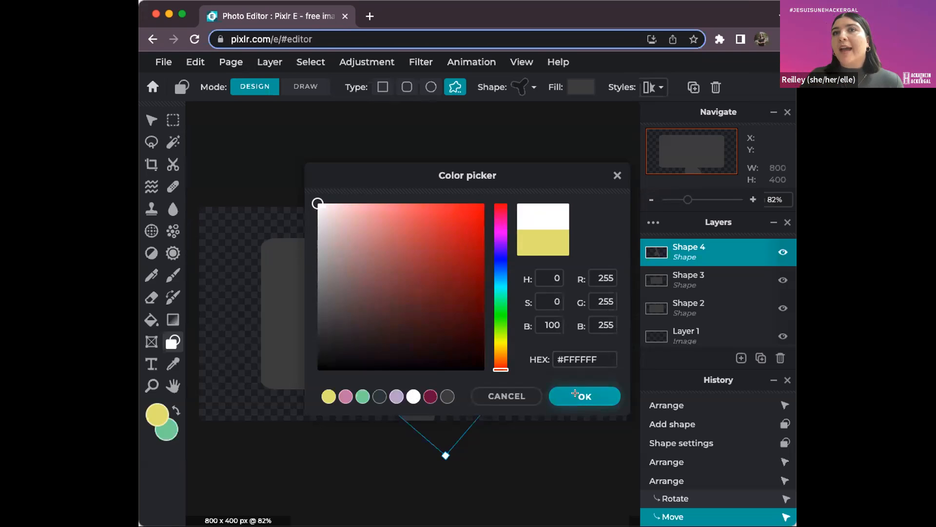
click(575, 394)
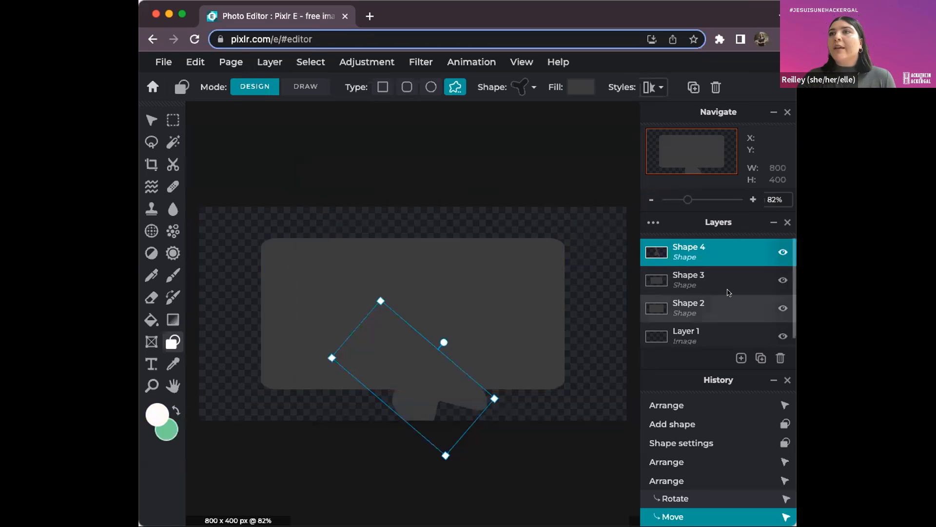
- Fill the inner rectangle on Shape 3 with white (#FFFFFF) and move its layer above Shape 4
click(729, 280)
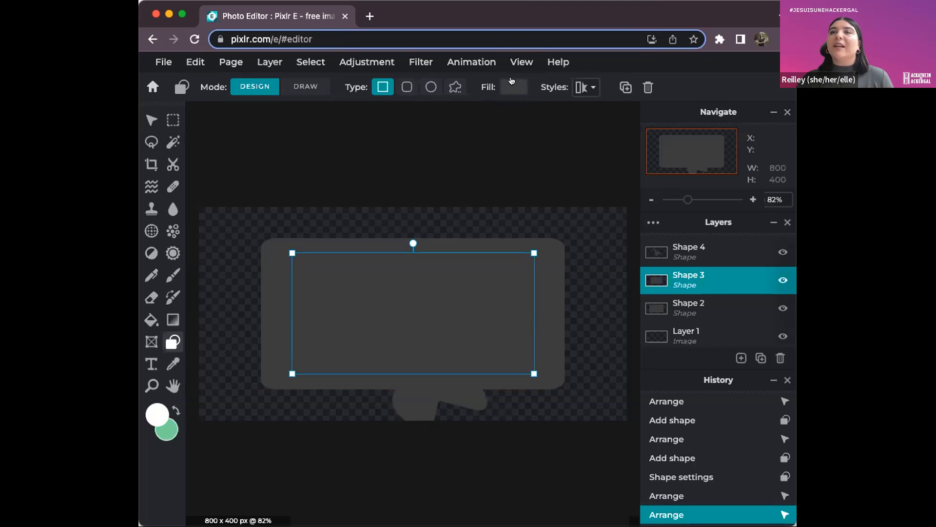
click(513, 87)
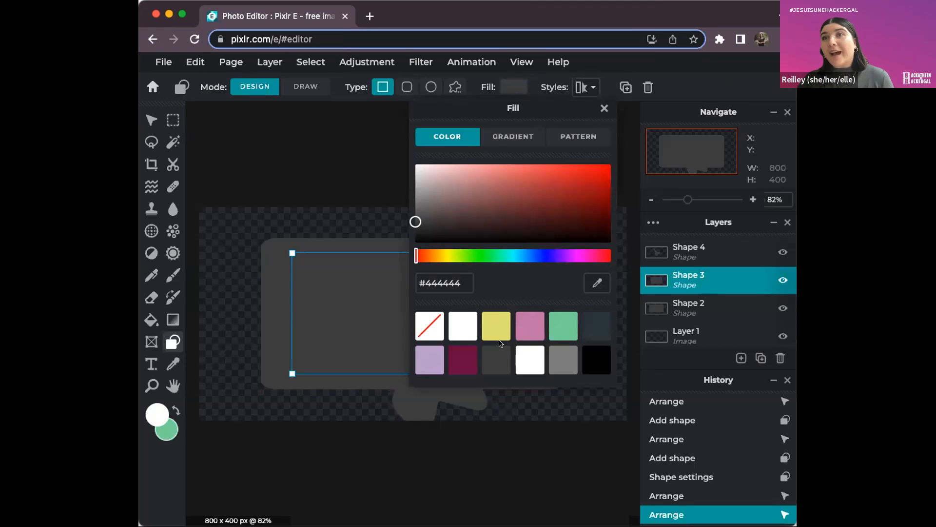
click(463, 334)
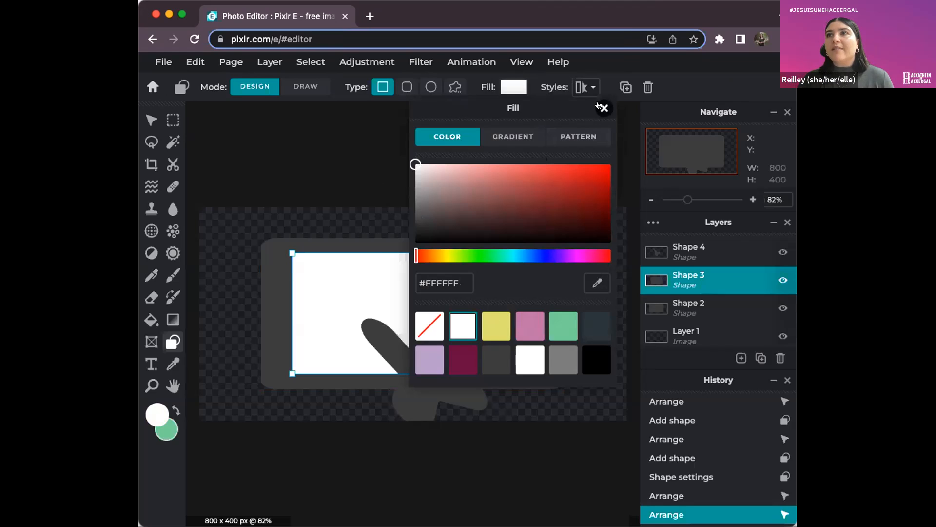
click(600, 106)
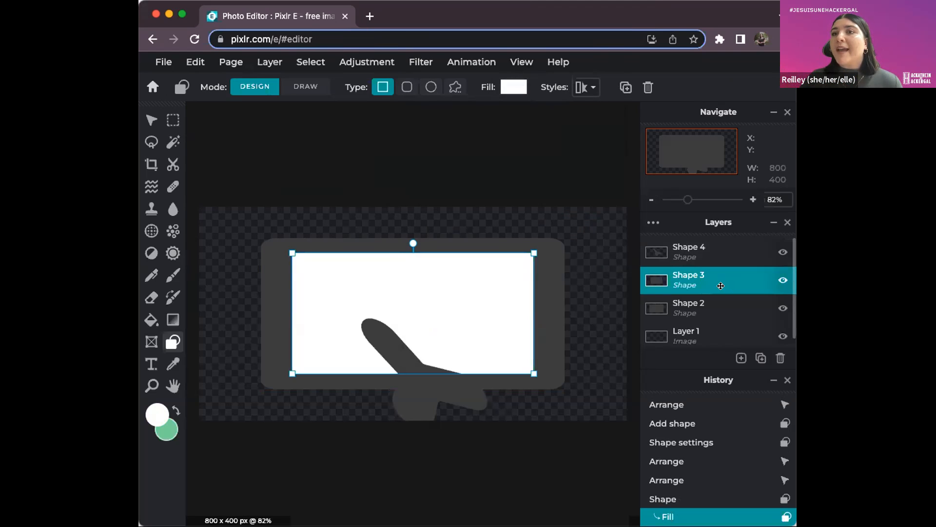
mouse_move(721, 280)
mouse_down()
mouse_move(719, 312)
mouse_move(716, 247)
mouse_move(716, 270)
mouse_up()
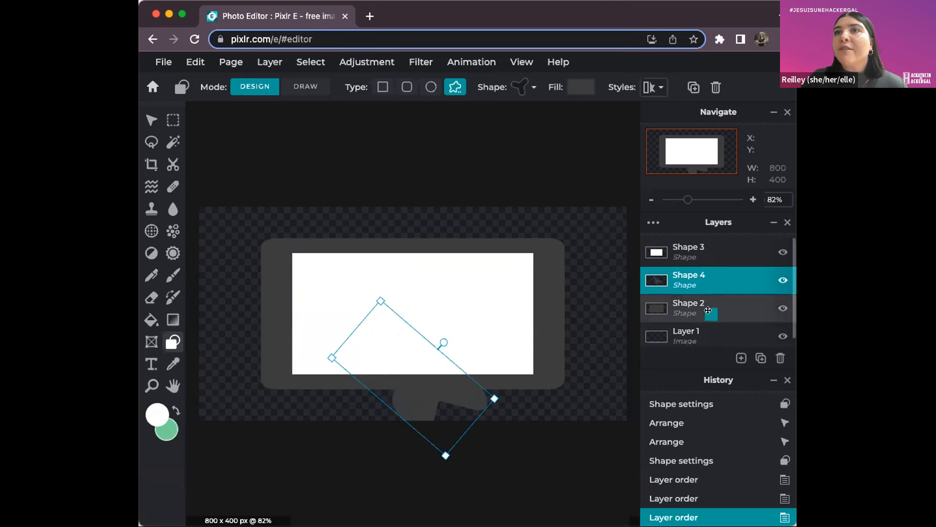
- Fill the rounded rectangle on Shape 2 with grey (#888888) and move the Shape 4 layer beneath it
click(708, 310)
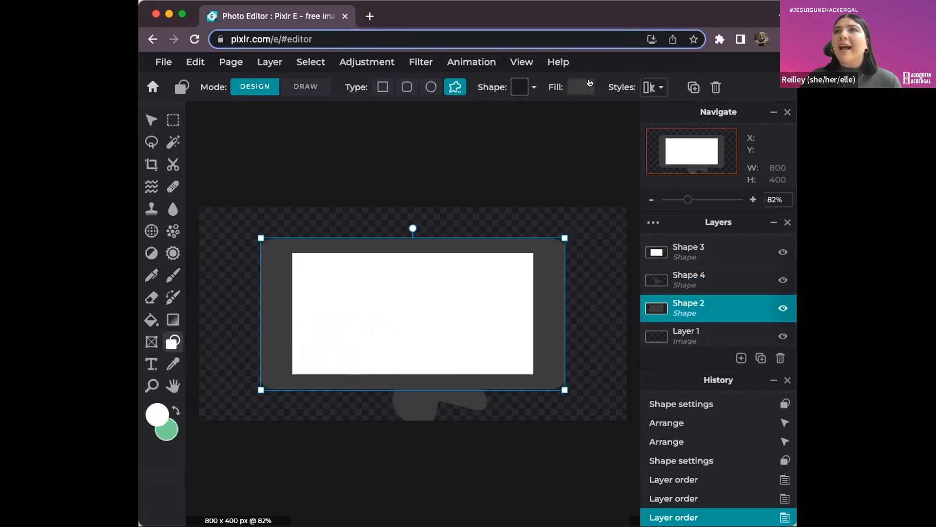
click(581, 87)
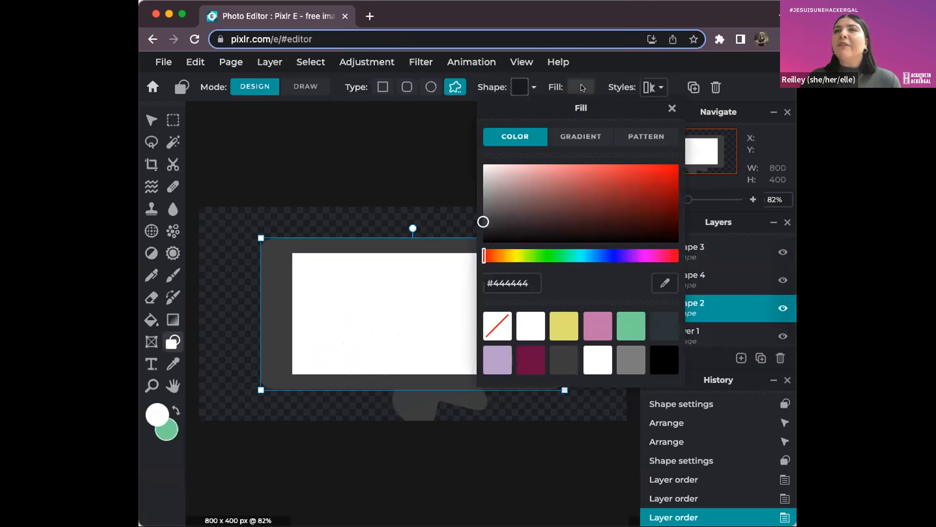
click(625, 353)
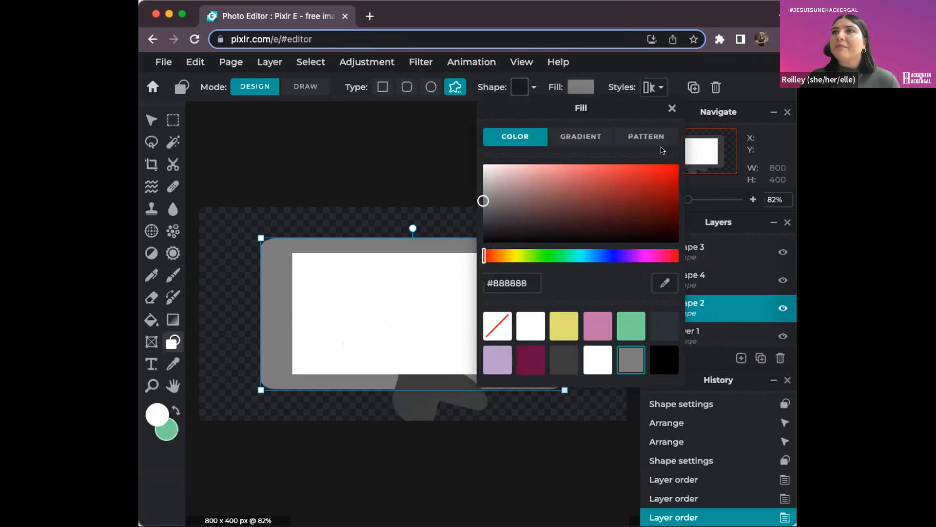
click(672, 108)
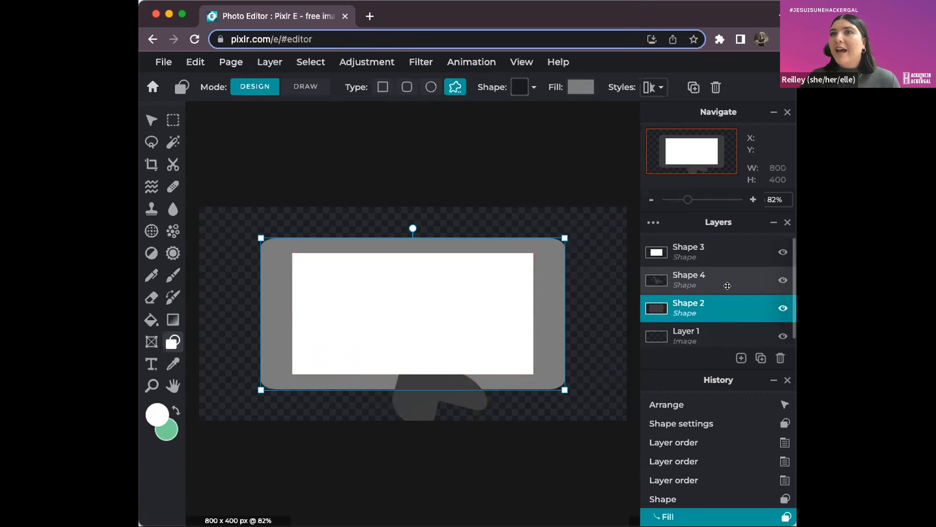
click(727, 285)
drag(727, 286, 730, 322)
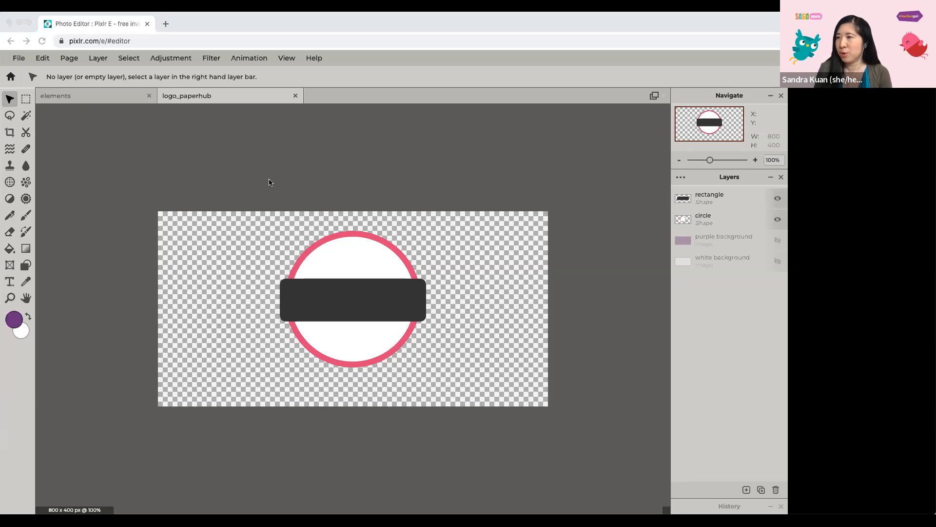
- Add pencil.png to the logo_paperhub document as an image layer above the dark rectangle
click(103, 58)
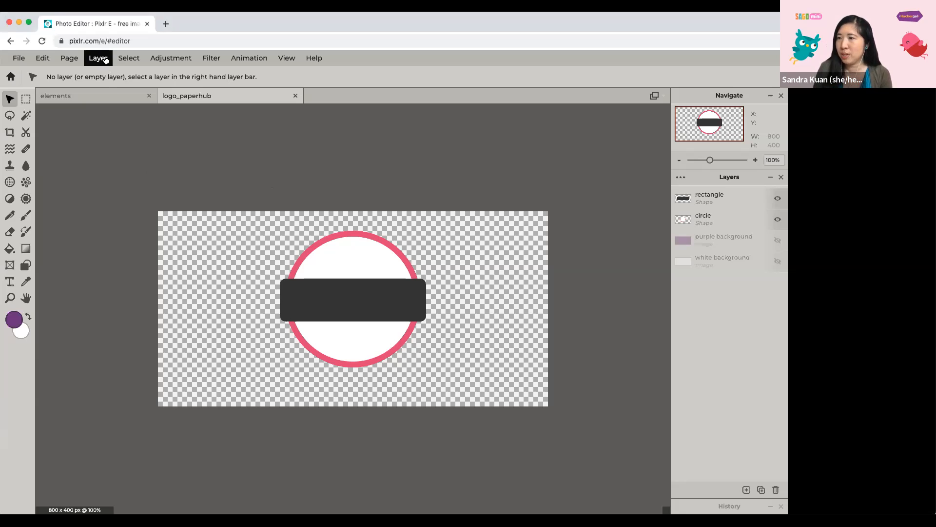
click(103, 59)
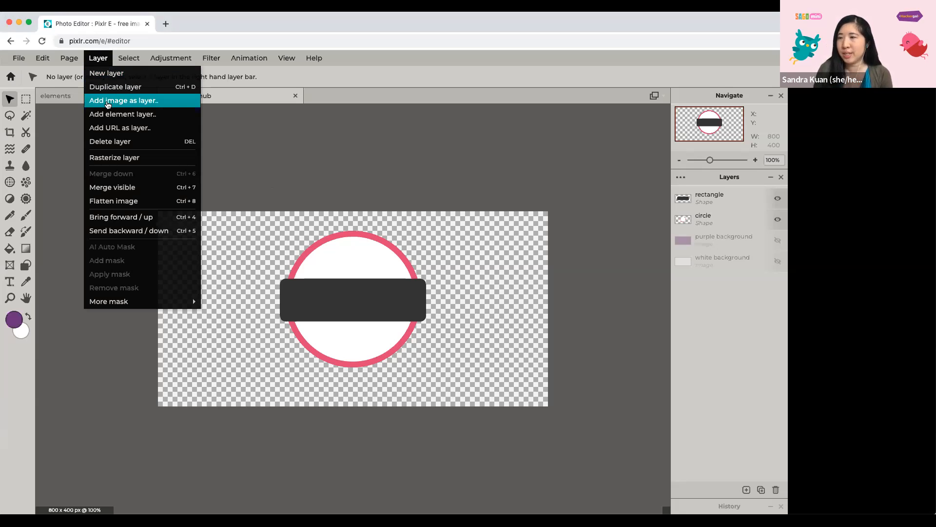
click(107, 102)
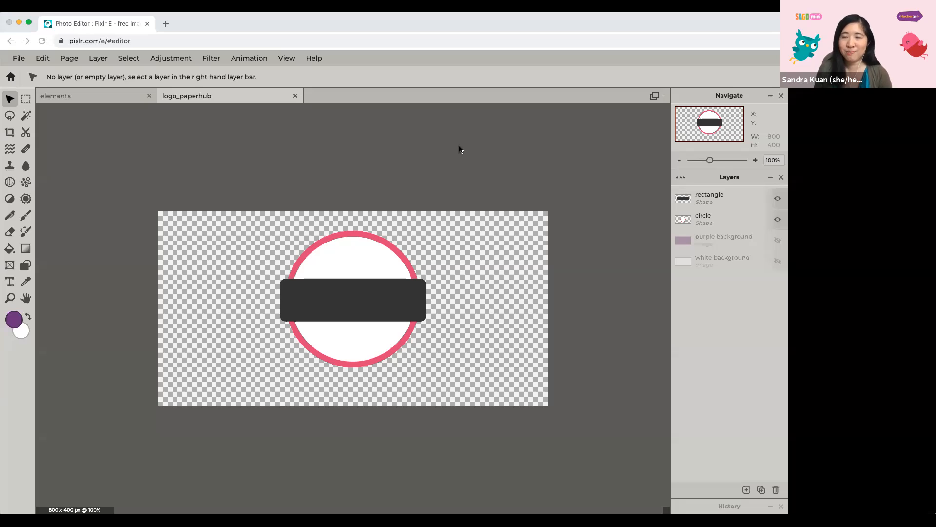
click(632, 257)
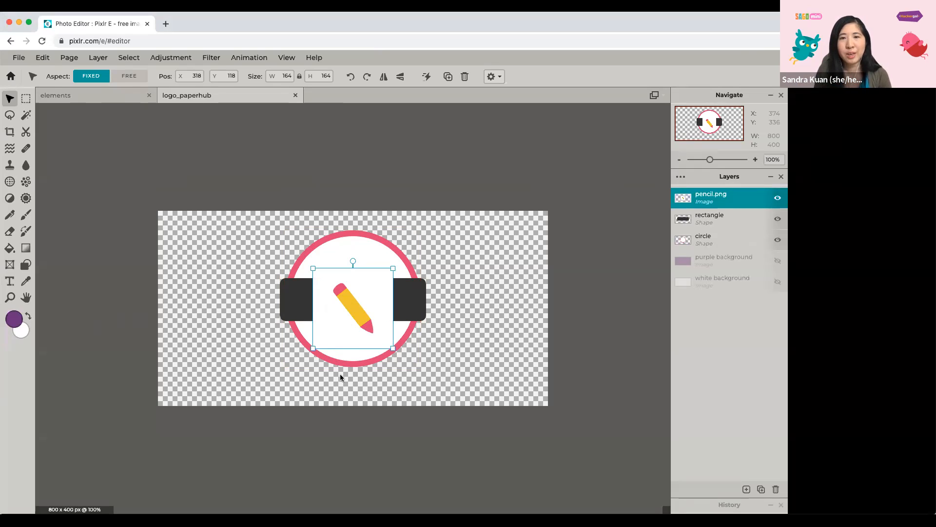
- Delete the pencil image's white background using a magic wand selection with tolerance 32, and clear the selection
click(26, 117)
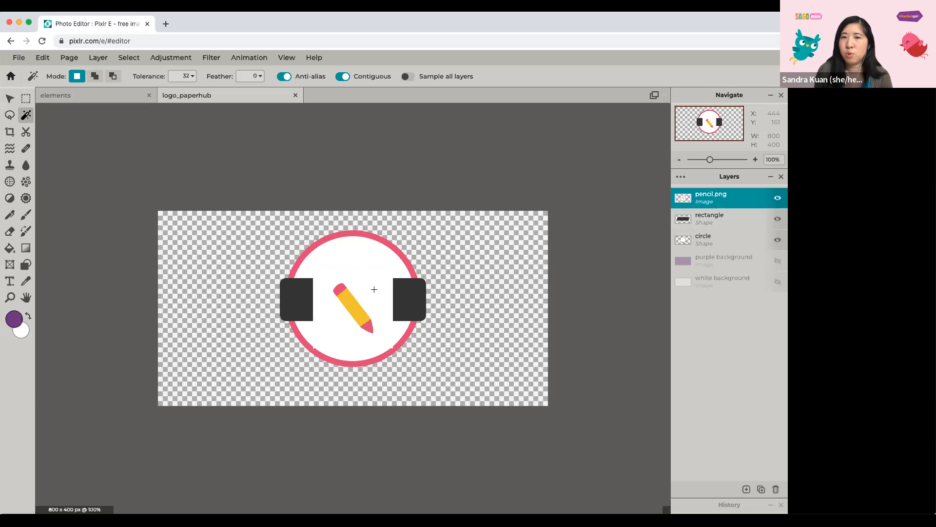
click(374, 290)
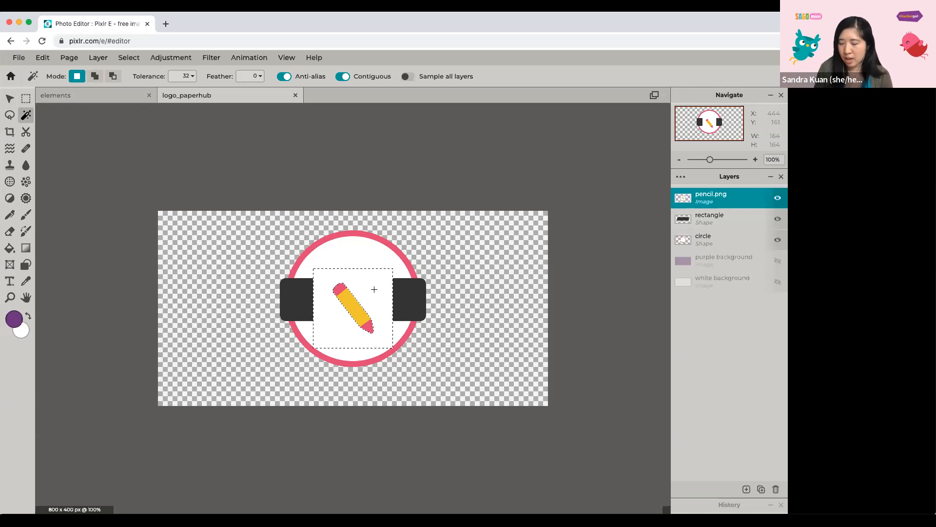
key(Delete)
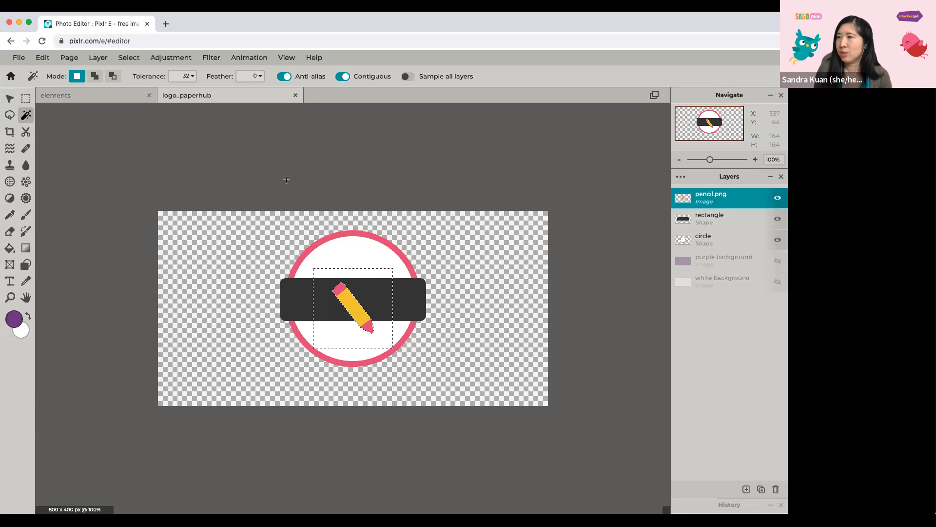
click(135, 62)
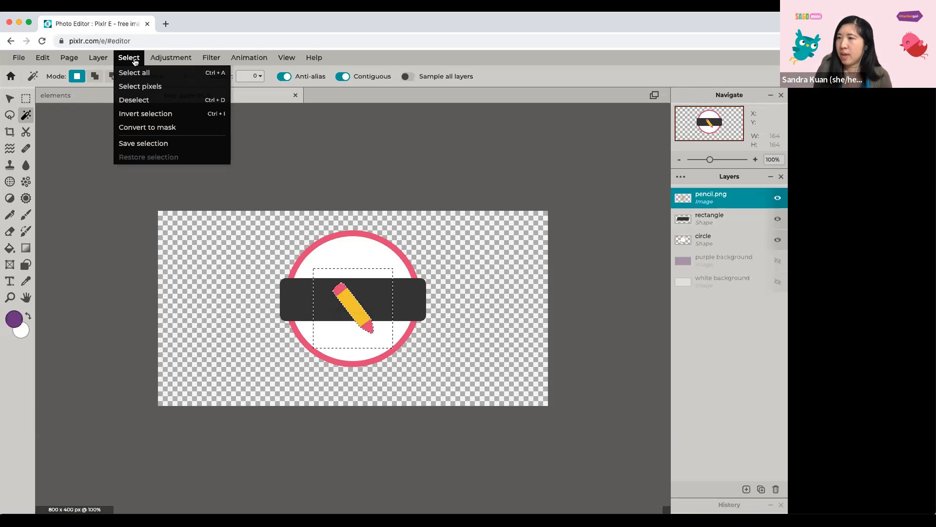
click(135, 99)
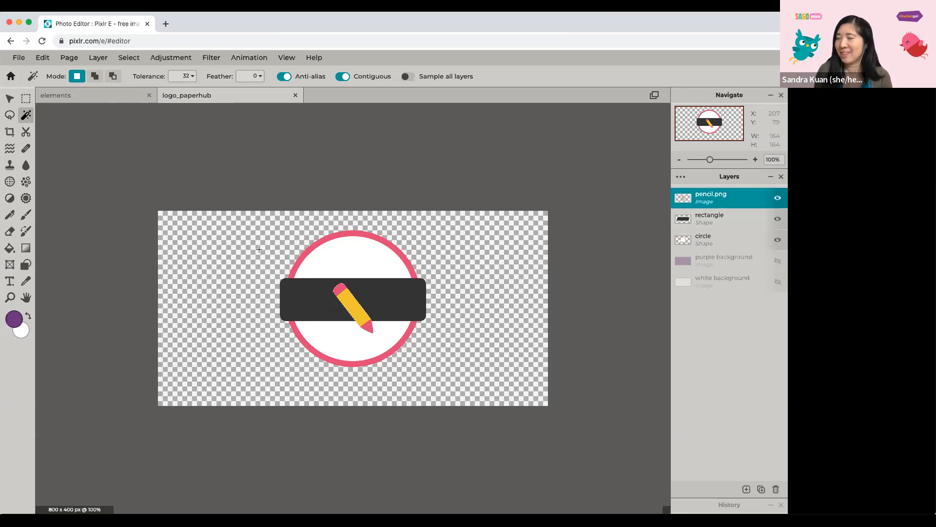
- Add heart.png, square.png and triangle.png as image layers above the pencil
click(10, 100)
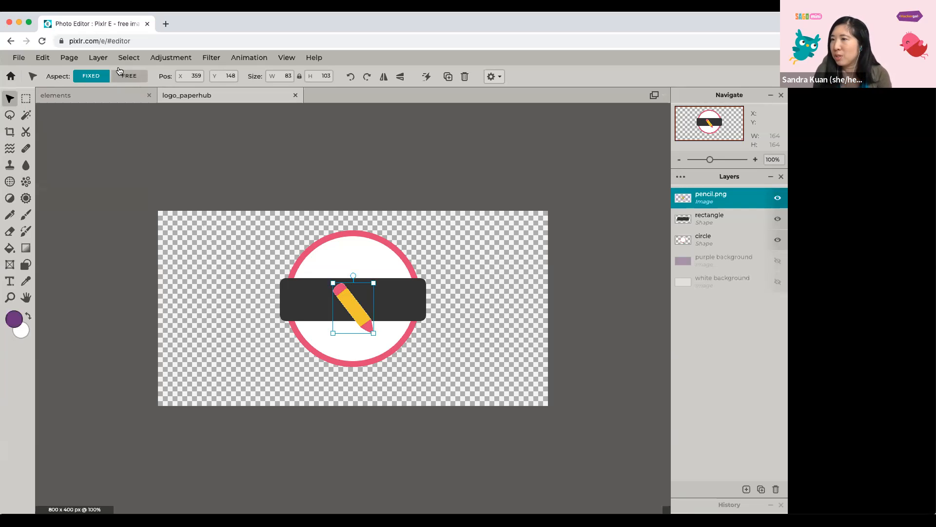
click(98, 57)
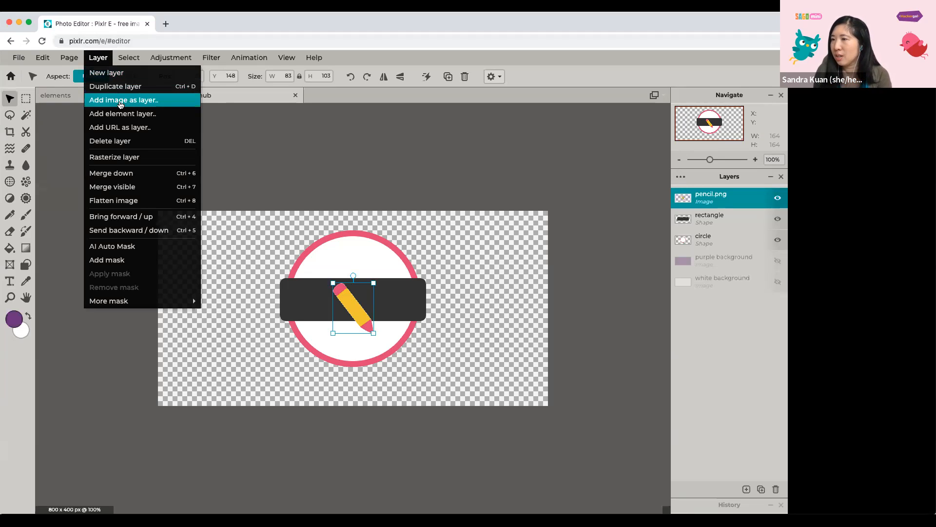
click(120, 103)
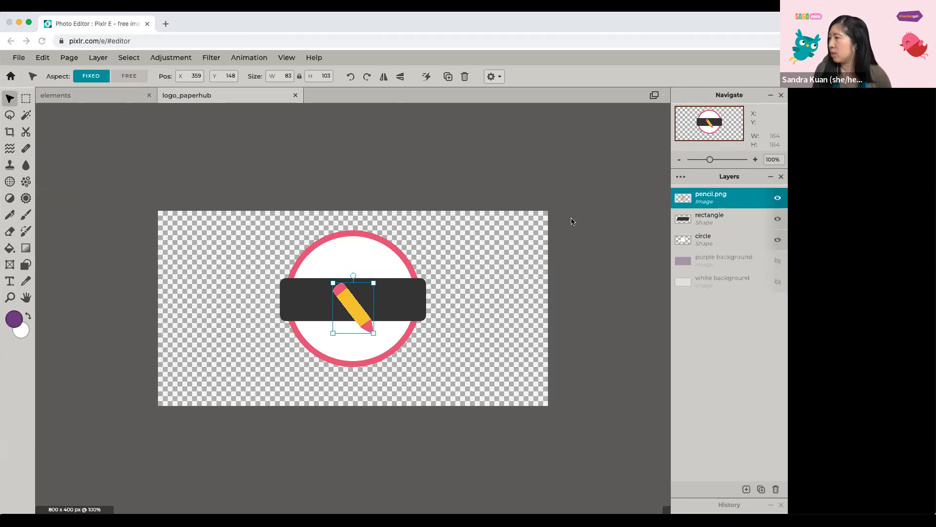
click(642, 259)
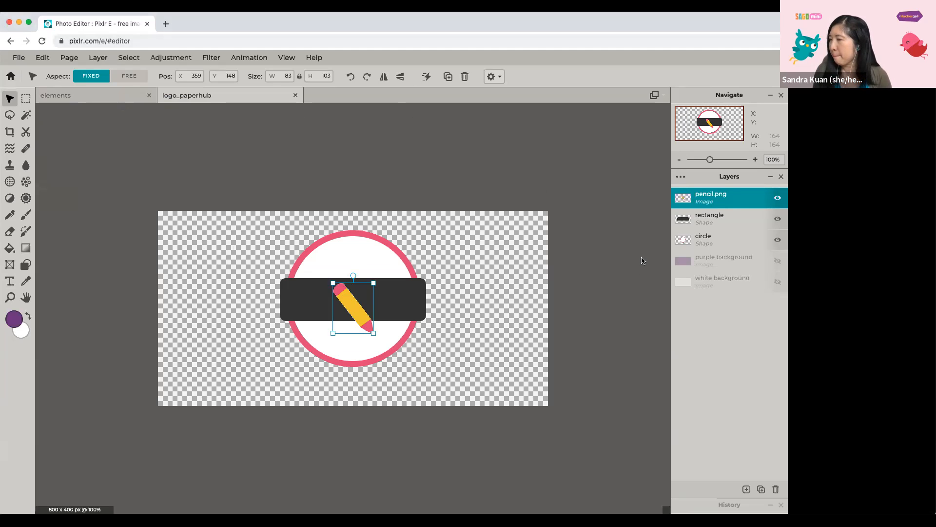
click(462, 296)
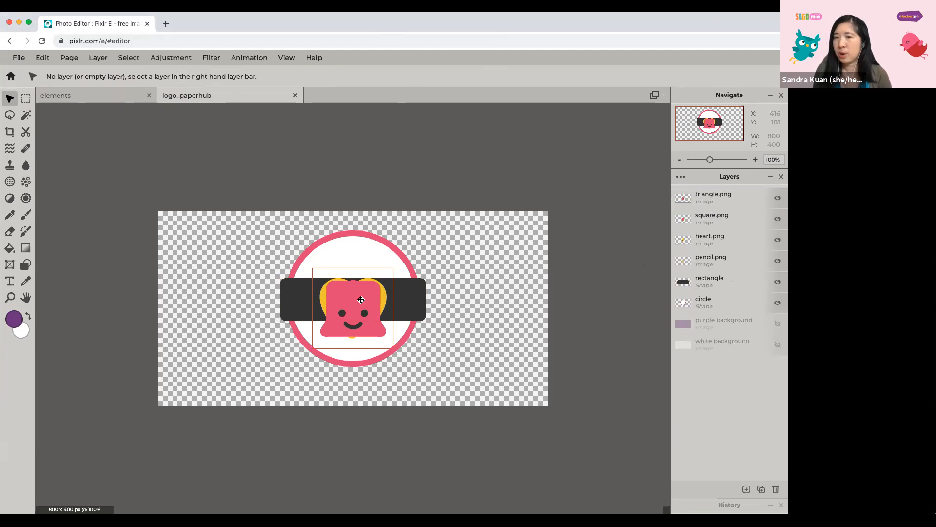
- Spread the four images around the circle: heart upper left, triangle upper right, square lower left and pencil lower right
mouse_move(360, 303)
mouse_down()
mouse_move(436, 276)
mouse_move(394, 315)
mouse_move(335, 324)
mouse_move(397, 247)
mouse_move(303, 332)
mouse_move(310, 351)
mouse_move(329, 265)
mouse_move(320, 247)
mouse_up()
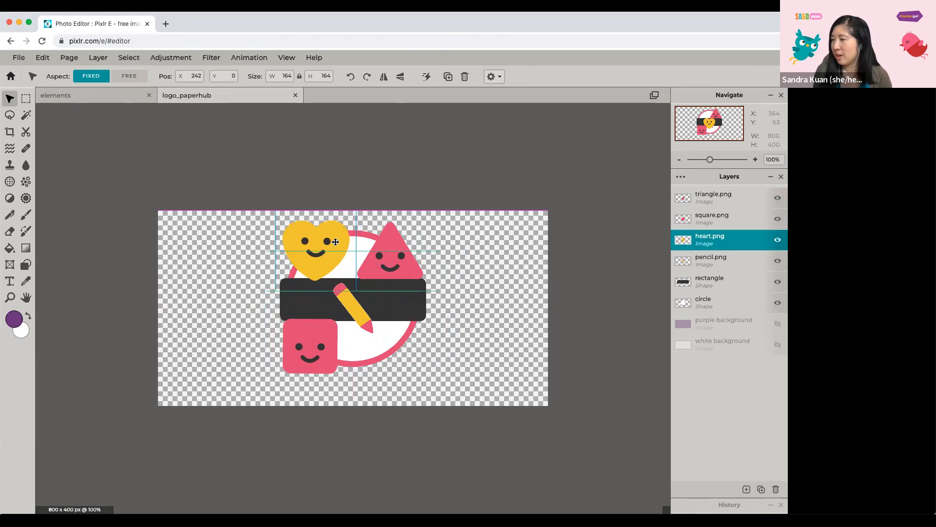
drag(353, 311, 395, 359)
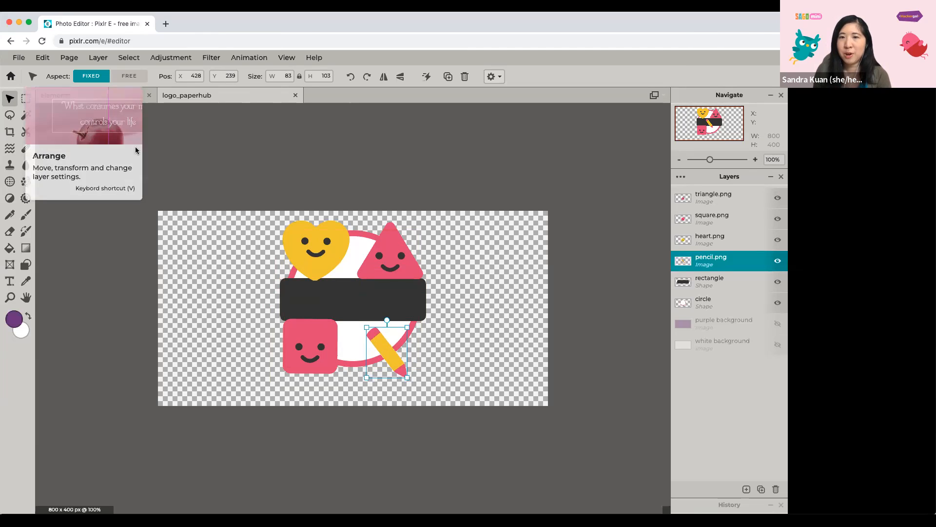
click(317, 254)
mouse_move(357, 211)
mouse_down()
mouse_move(373, 200)
mouse_move(359, 215)
mouse_up()
key(super+z)
- Tilt the triangle slightly counterclockwise and move the heart and triangle closer together above the dark rectangle
click(397, 237)
drag(390, 204, 378, 203)
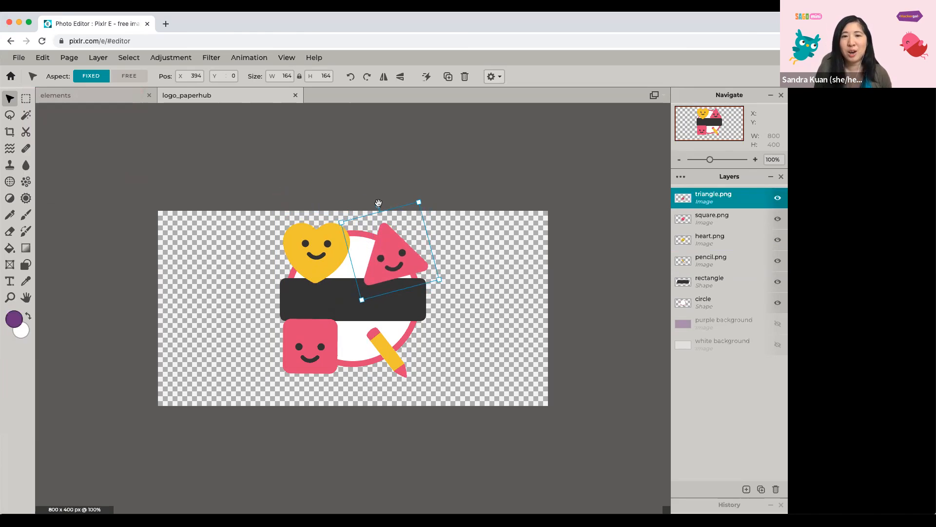
click(333, 269)
drag(327, 266, 331, 264)
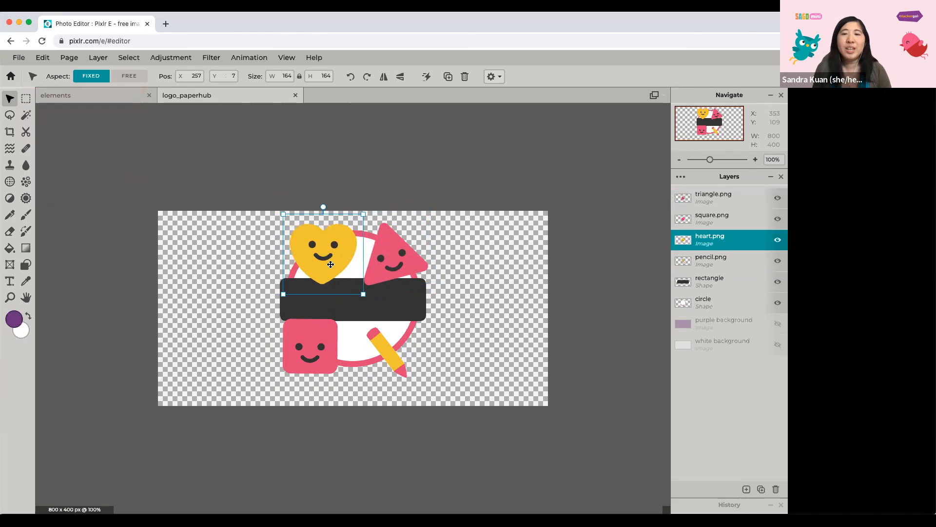
drag(376, 269, 370, 262)
drag(368, 263, 366, 263)
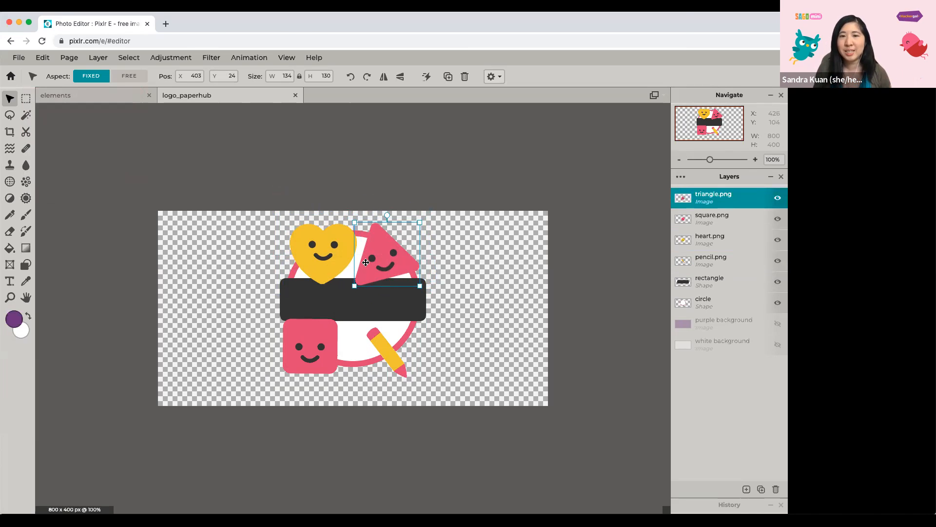
- Move the square closer to the pencil, tilt it slightly clockwise, and nudge the pencil up and to the right
drag(308, 351, 325, 351)
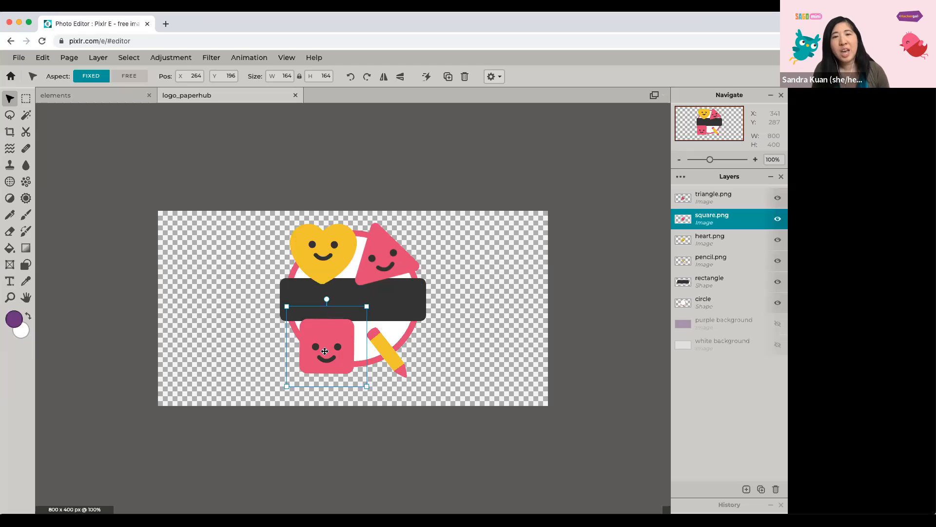
drag(327, 299, 341, 302)
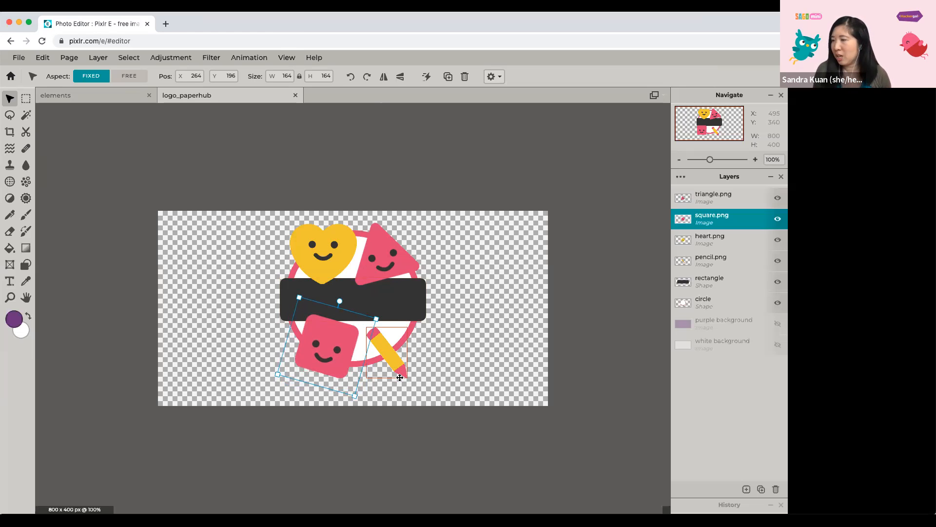
click(398, 358)
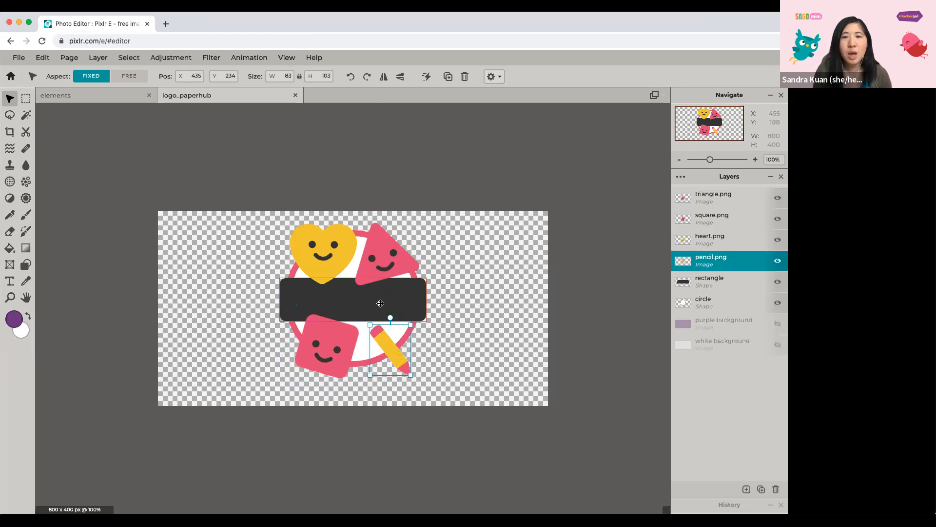
- Nudge the triangle and heart slightly left and move their layers beneath the rectangle layer, keeping the triangle above the heart
click(377, 255)
drag(378, 256, 377, 255)
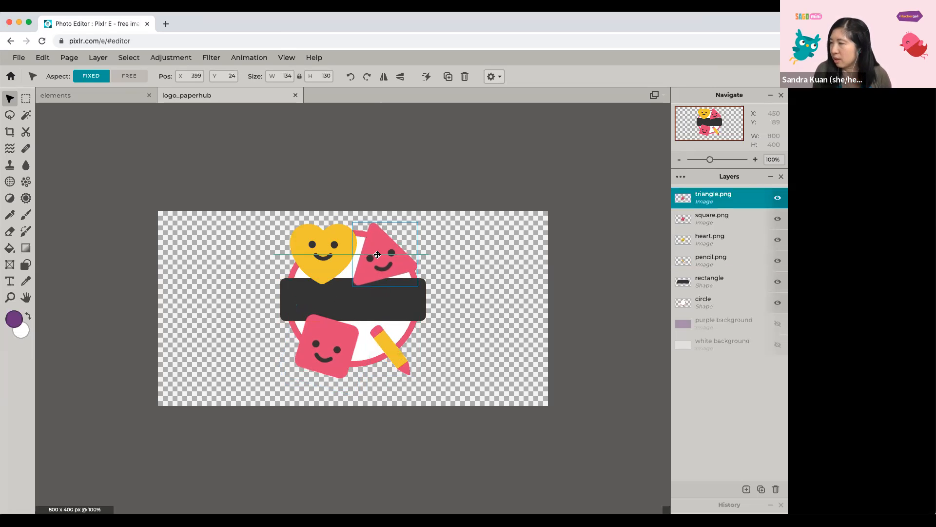
click(310, 250)
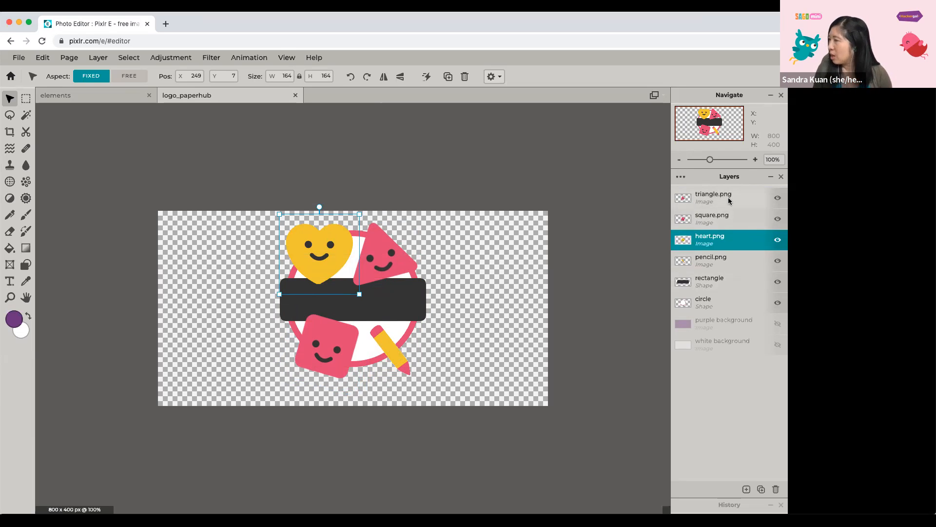
drag(733, 238, 723, 288)
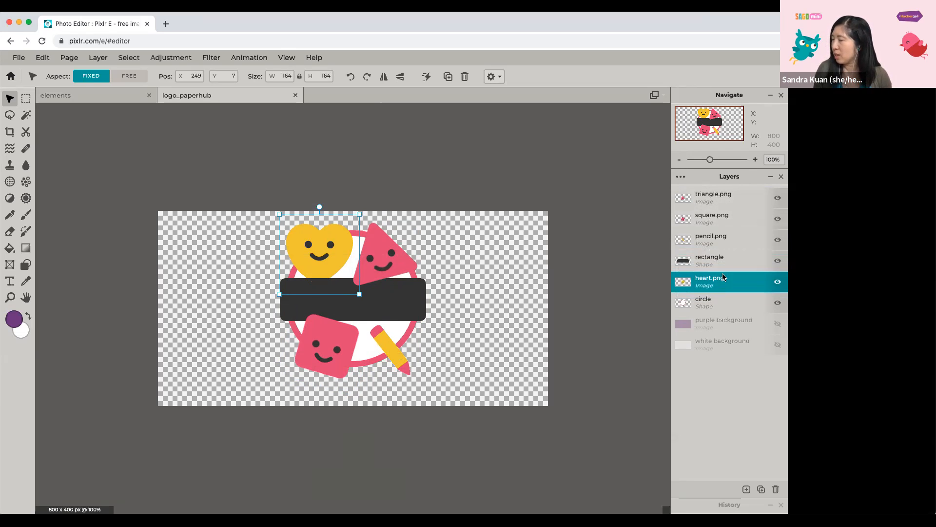
drag(724, 195, 733, 260)
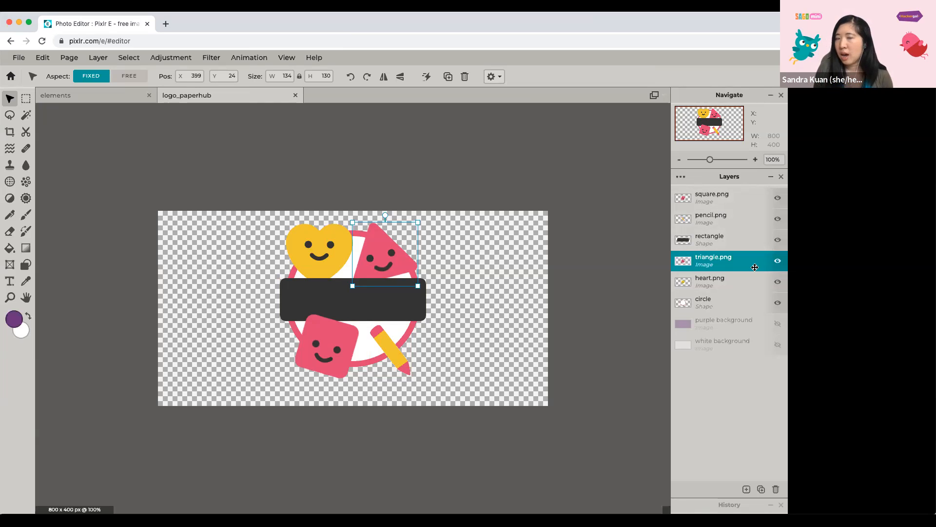
- Add a text layer reading "PAPER HUB" and place it directly above the rectangle layer
click(746, 490)
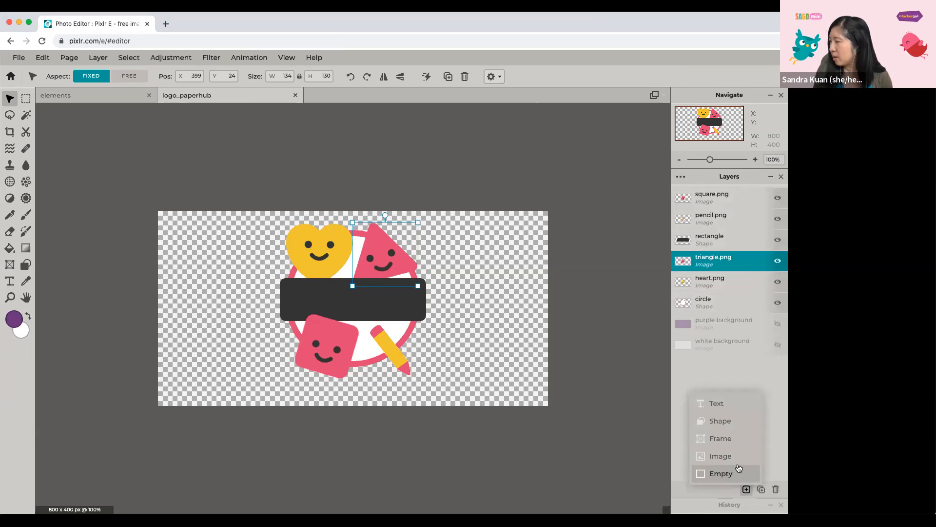
click(720, 407)
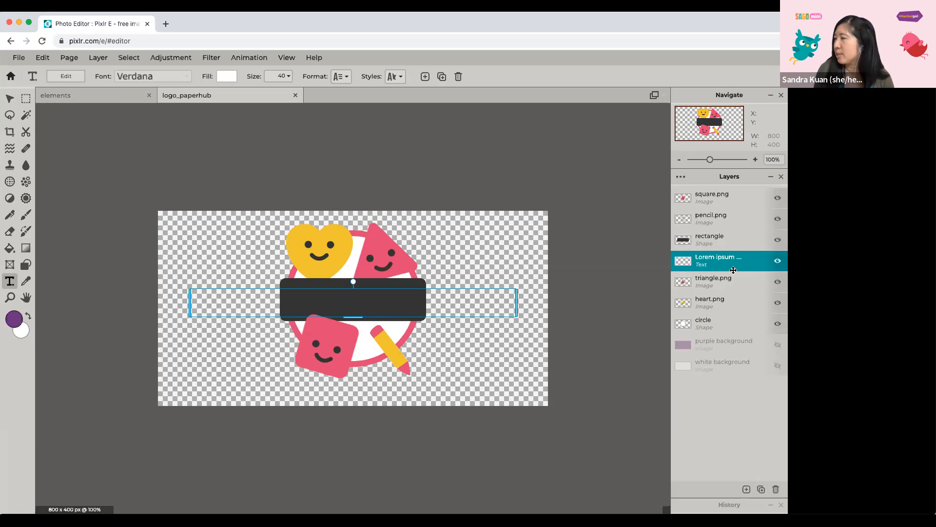
drag(739, 259, 738, 235)
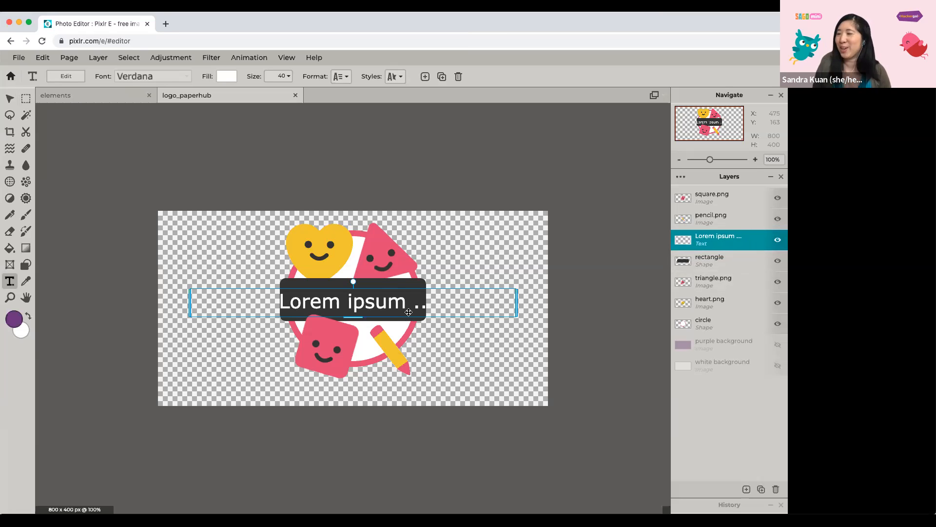
double_click(383, 304)
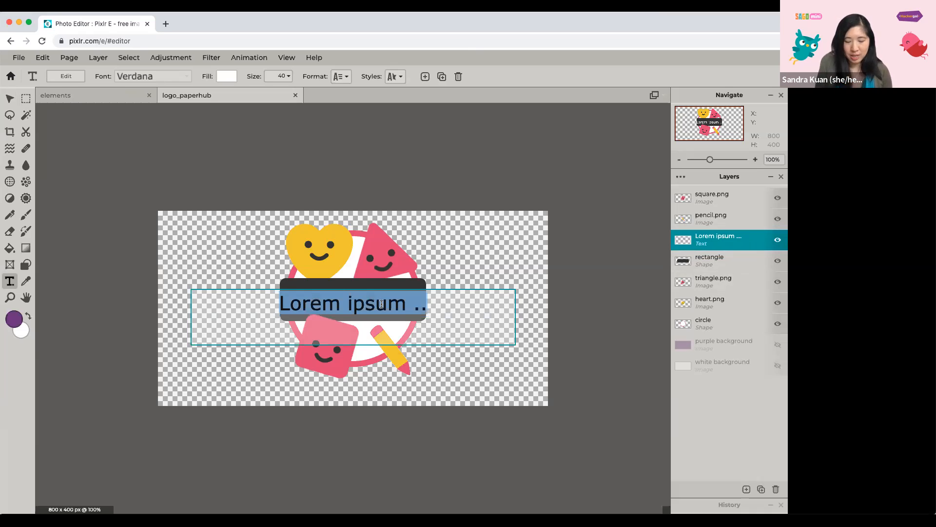
text(PAPER HUB)
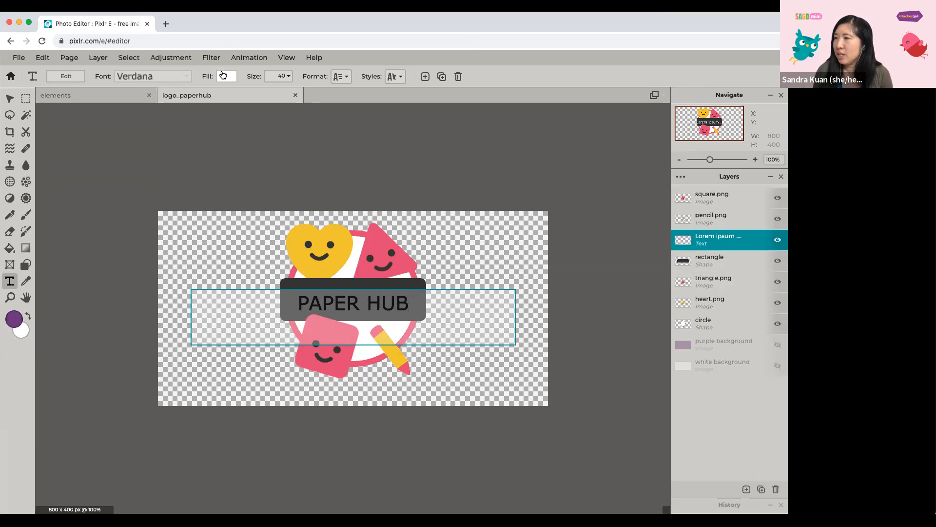
- Set the font of the PAPER HUB text to Daddy Day
click(126, 82)
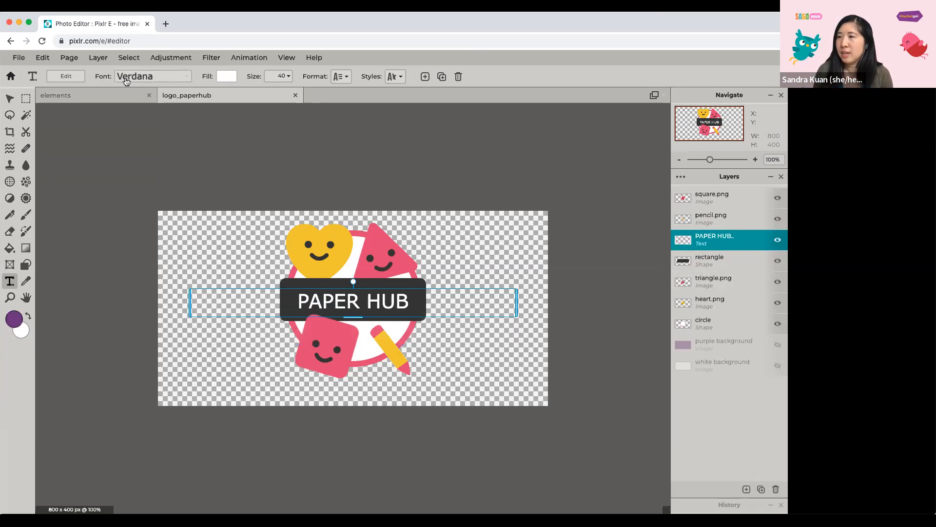
click(134, 76)
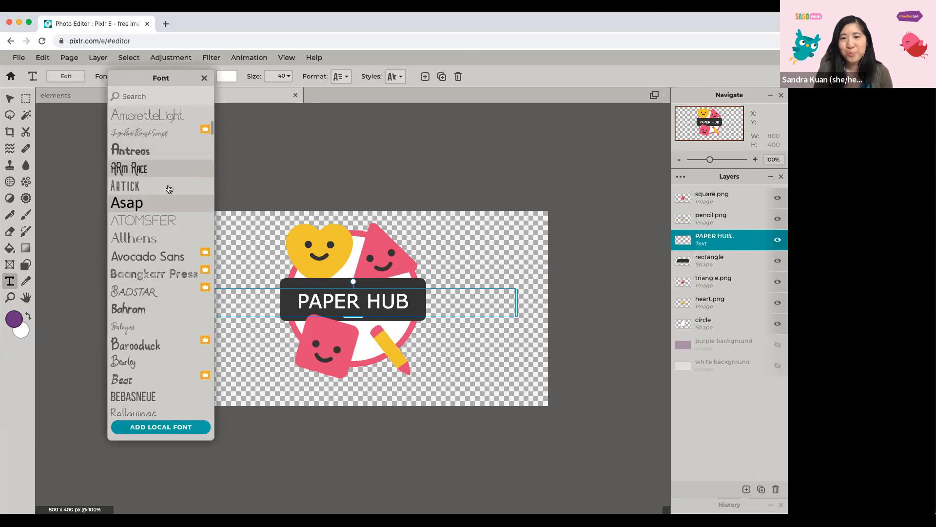
click(163, 220)
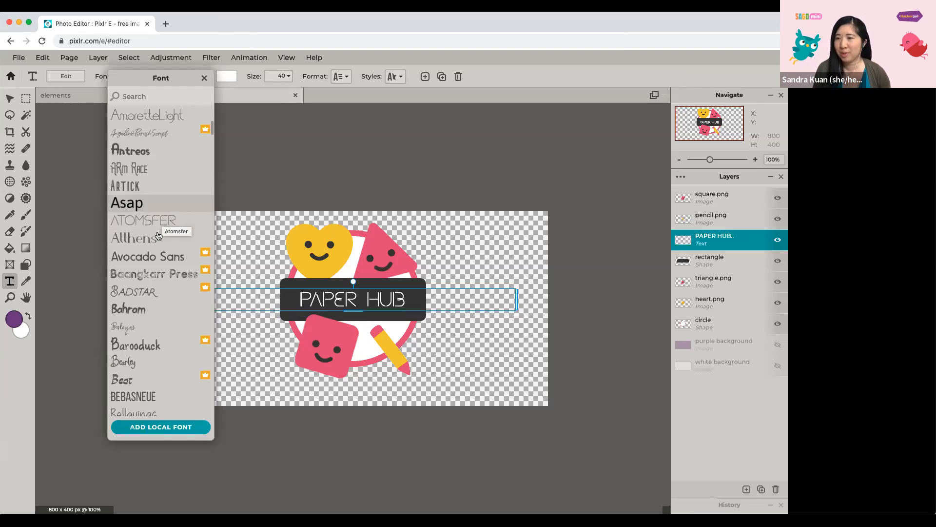
scroll(164, 239, down, 10)
scroll(167, 252, down, 10)
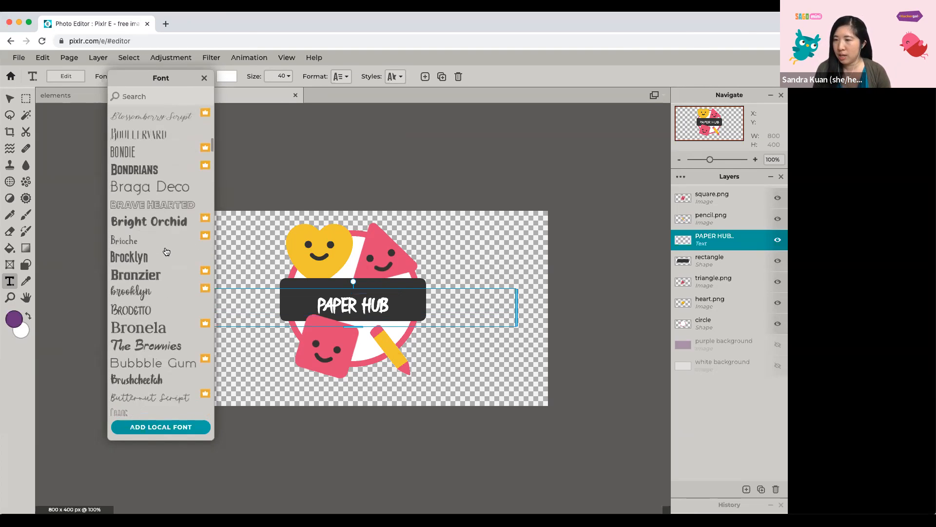
scroll(166, 244, down, 10)
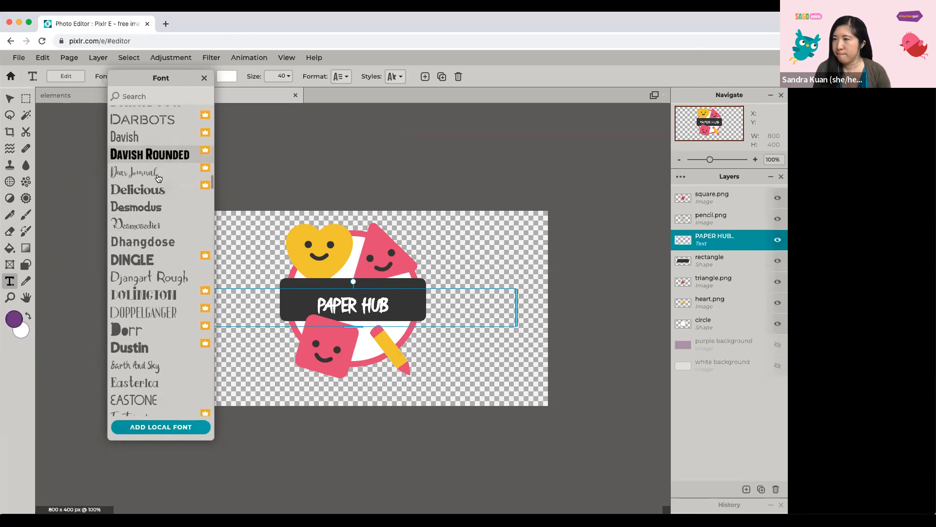
scroll(157, 196, up, 3)
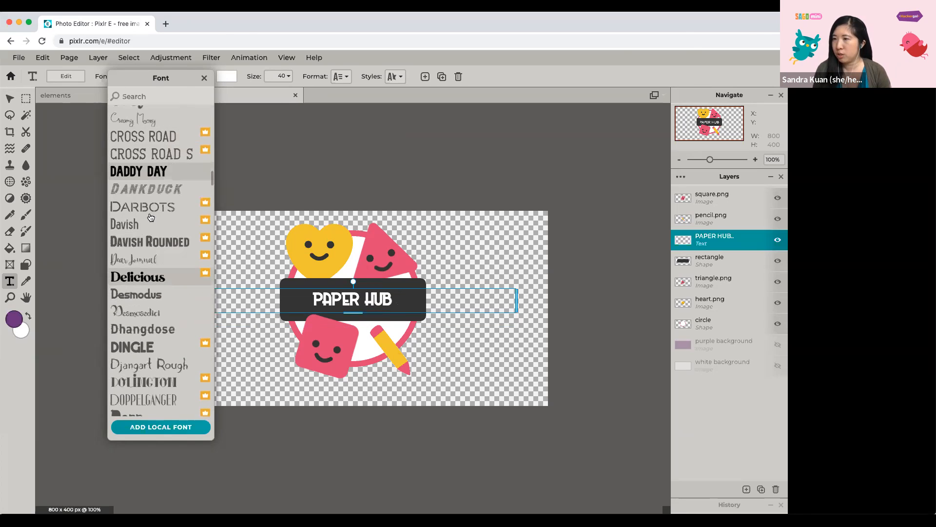
click(152, 176)
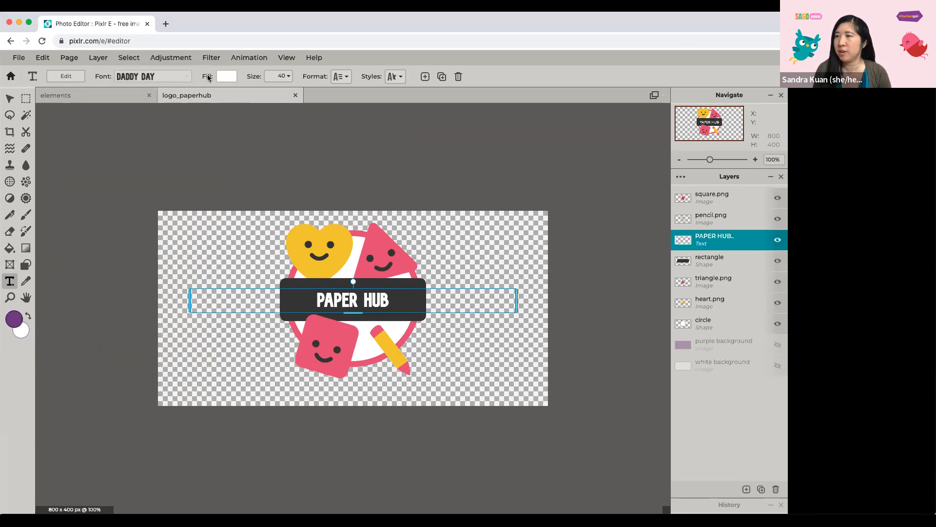
- Change the PAPER HUB text fill from the saved swatches to pink #E04F7E
click(231, 78)
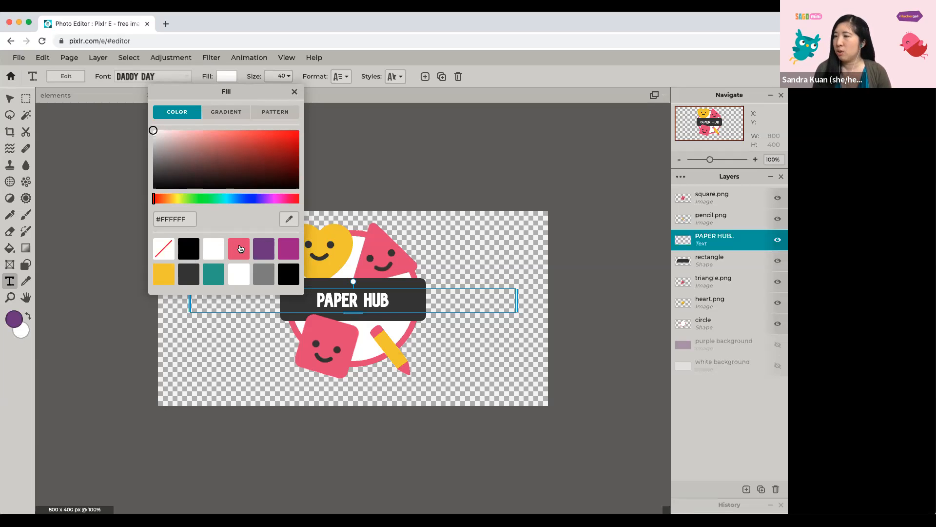
click(239, 252)
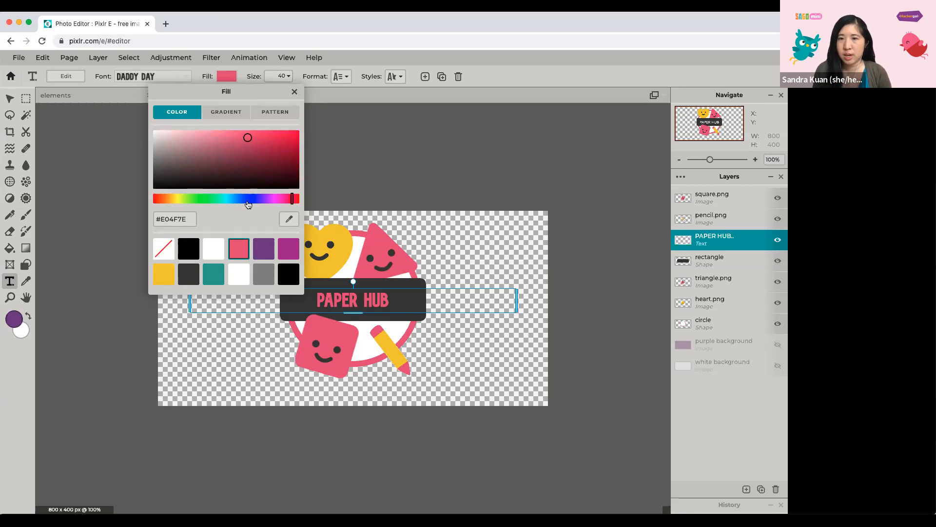
click(294, 91)
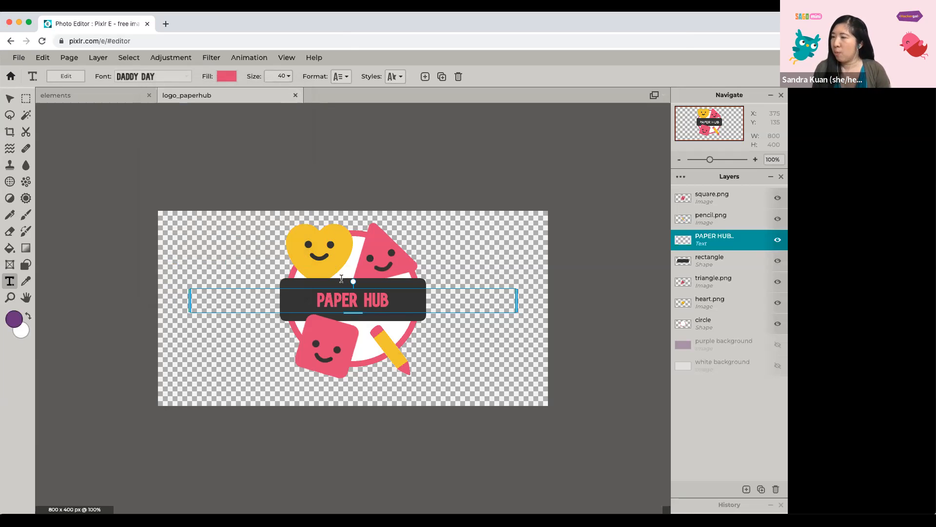
- Set the PAPER HUB text size to 60 and nudge the text up and slightly right within the dark rectangle
click(287, 76)
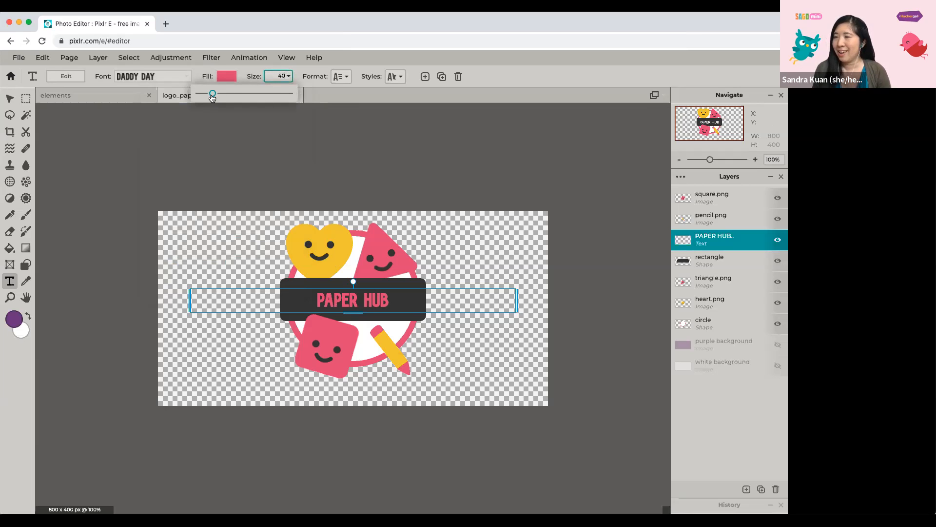
mouse_move(211, 96)
mouse_down()
mouse_move(201, 96)
mouse_move(254, 99)
mouse_move(205, 101)
mouse_move(221, 99)
mouse_up()
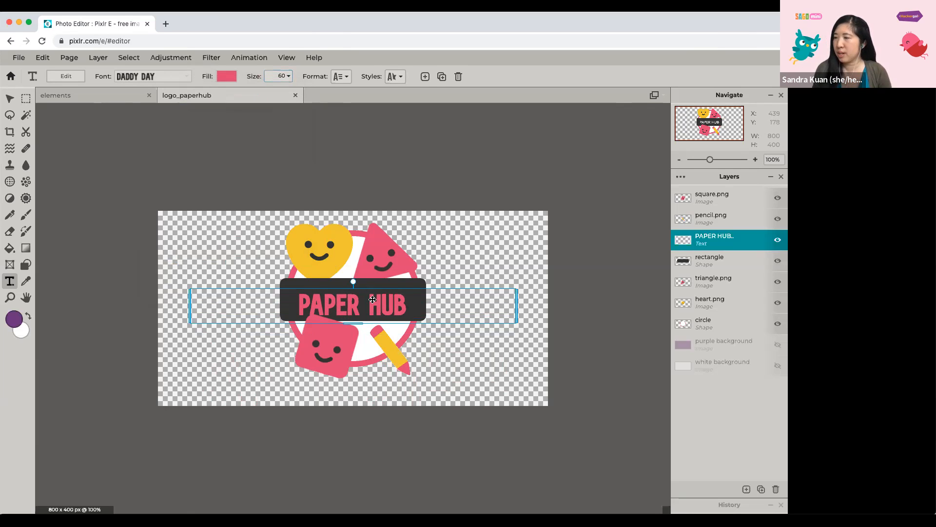
drag(377, 308, 401, 302)
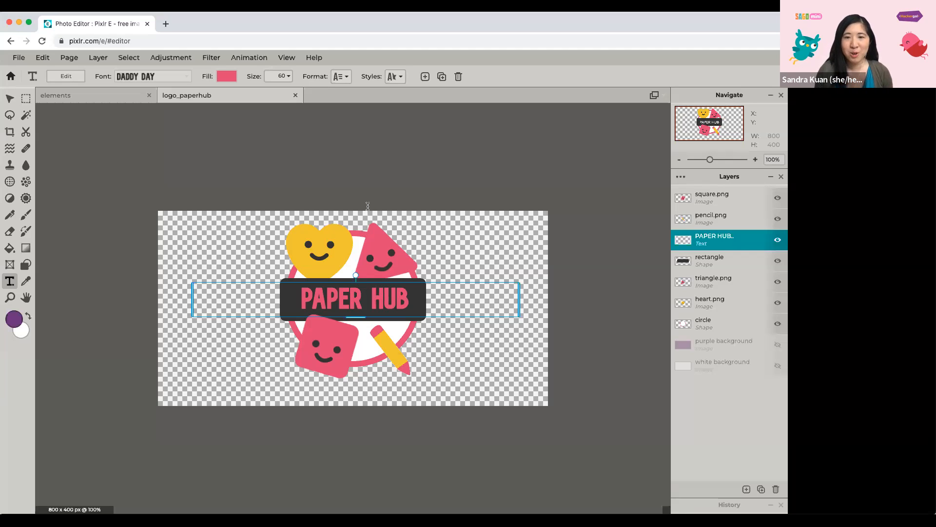
- Set the PAPER HUB text's letter spacing to 12 and apply the bold style
click(341, 77)
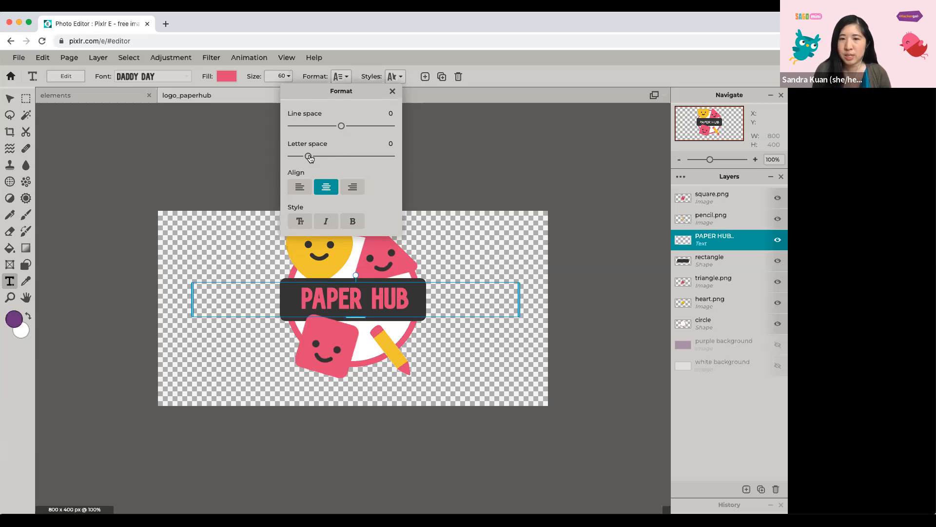
mouse_move(309, 157)
mouse_down()
mouse_move(396, 160)
mouse_move(286, 161)
mouse_move(317, 147)
mouse_up()
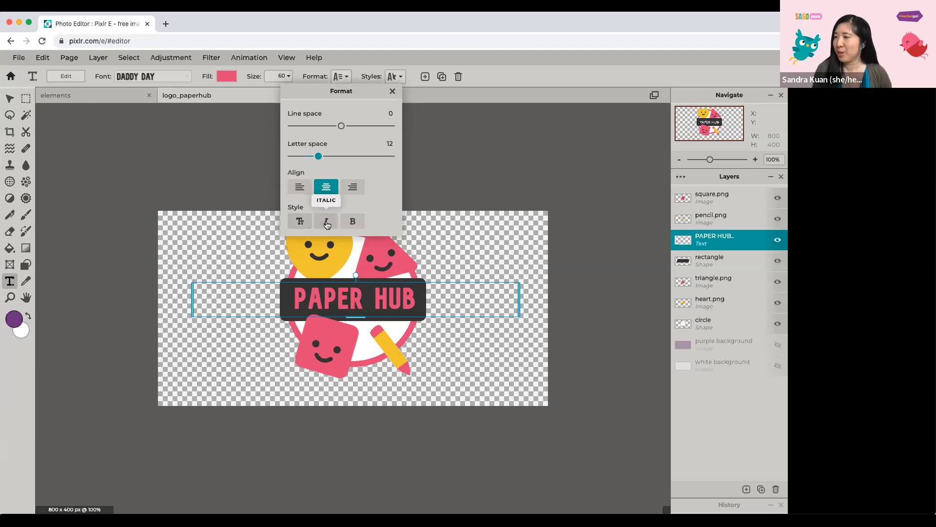
click(355, 223)
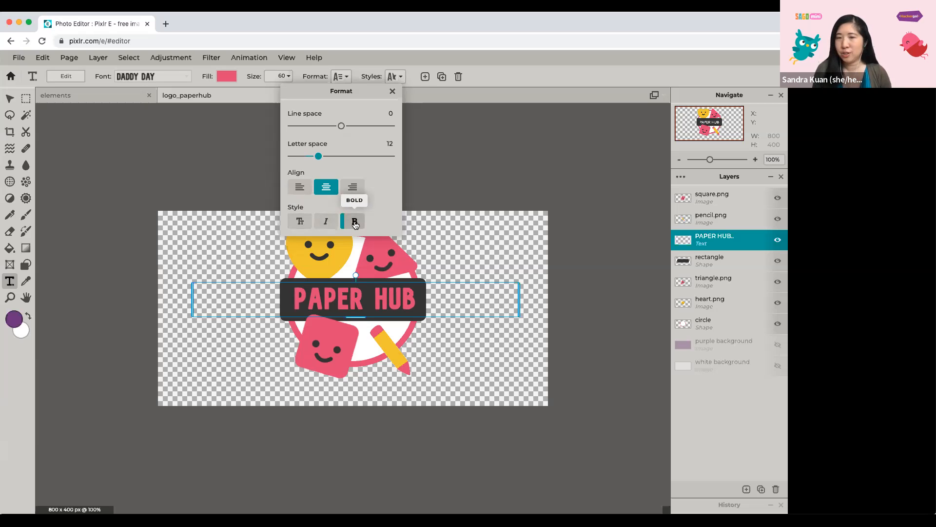
click(393, 91)
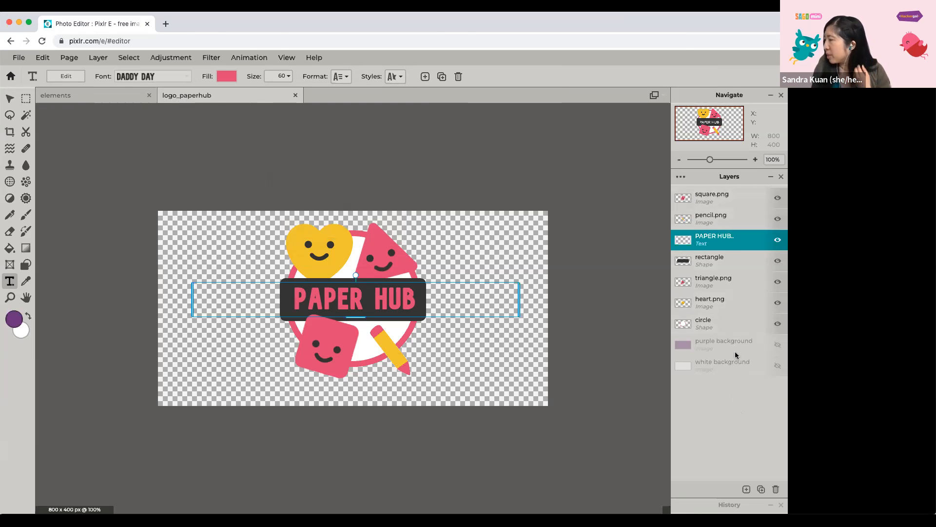
- Add a text layer below the logo artwork reading "For creators of all shapes & sizes"
click(747, 490)
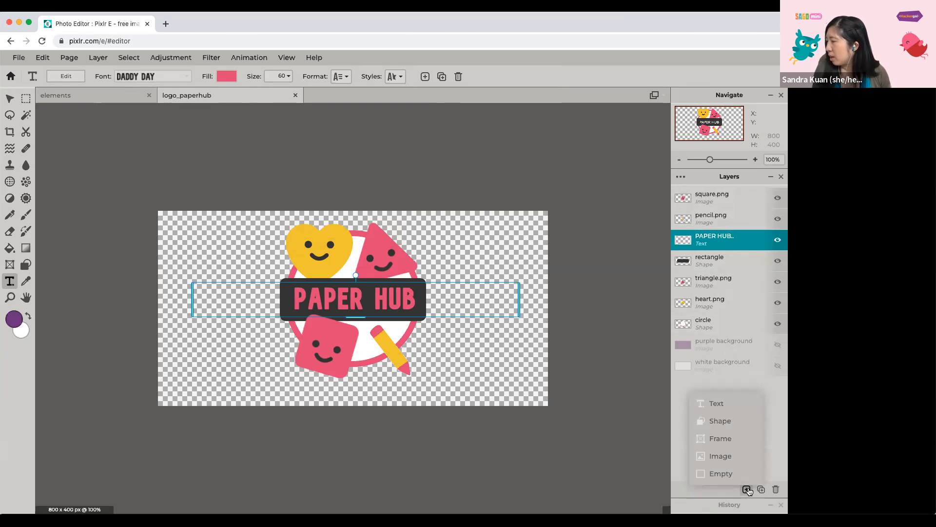
click(717, 405)
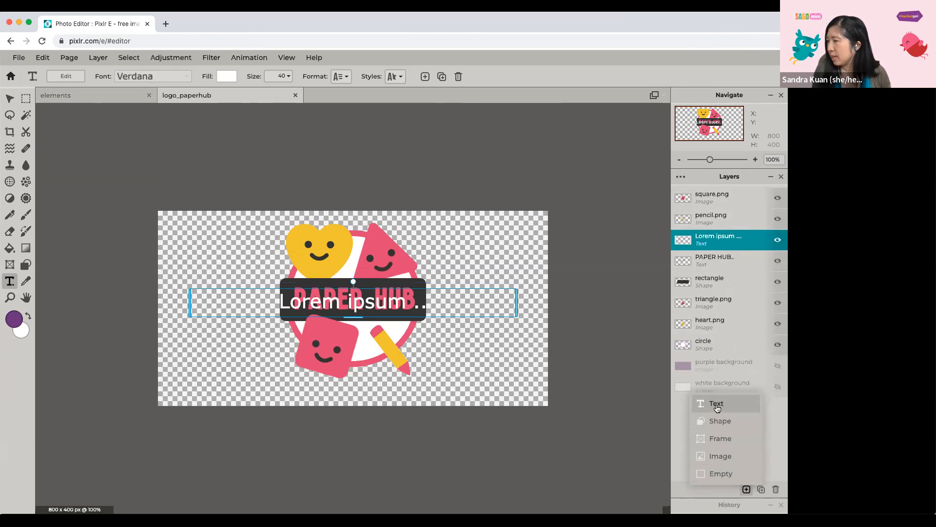
drag(369, 303, 351, 392)
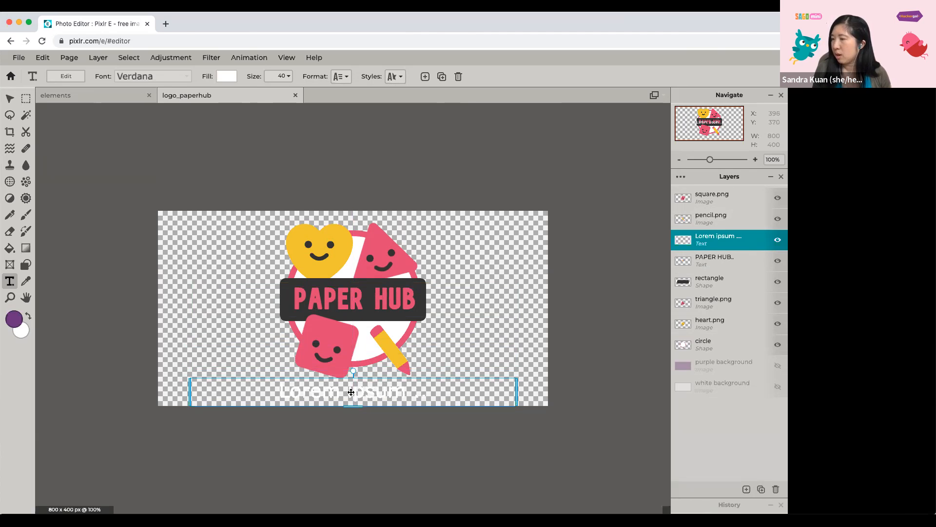
double_click(351, 392)
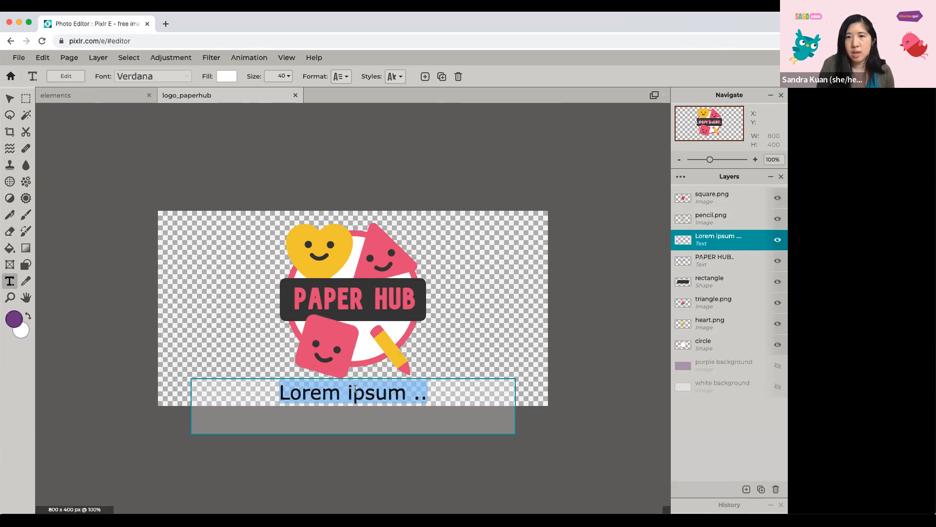
text(For creators of all shapes & sizes)
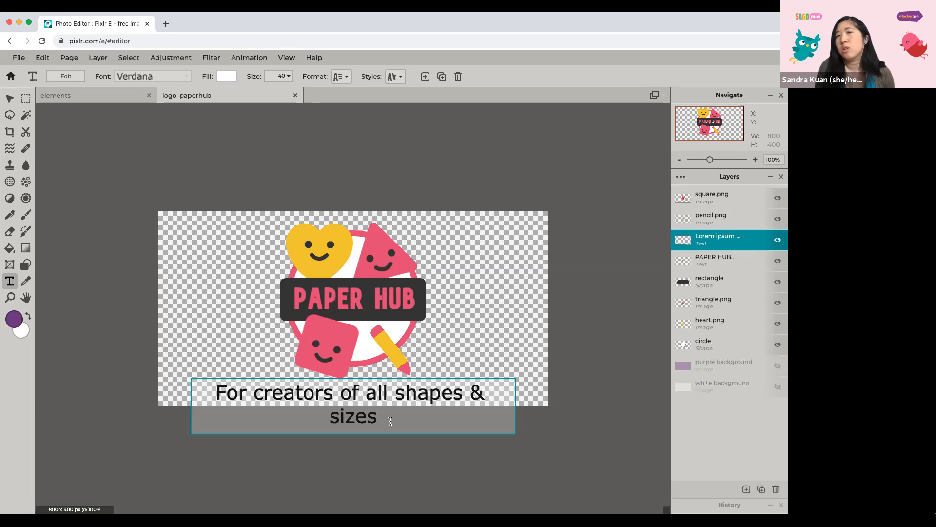
- Set the font of the tagline text below the logo to Asap
drag(391, 420, 202, 364)
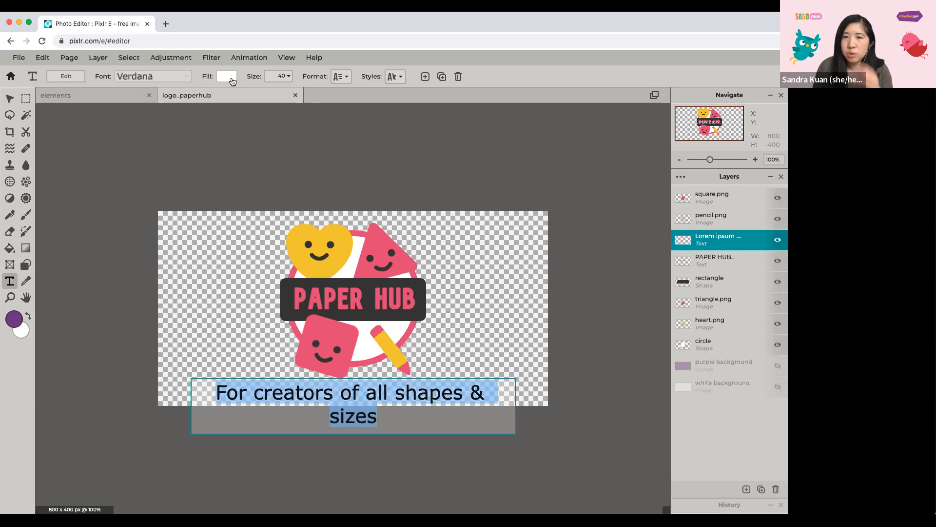
click(187, 77)
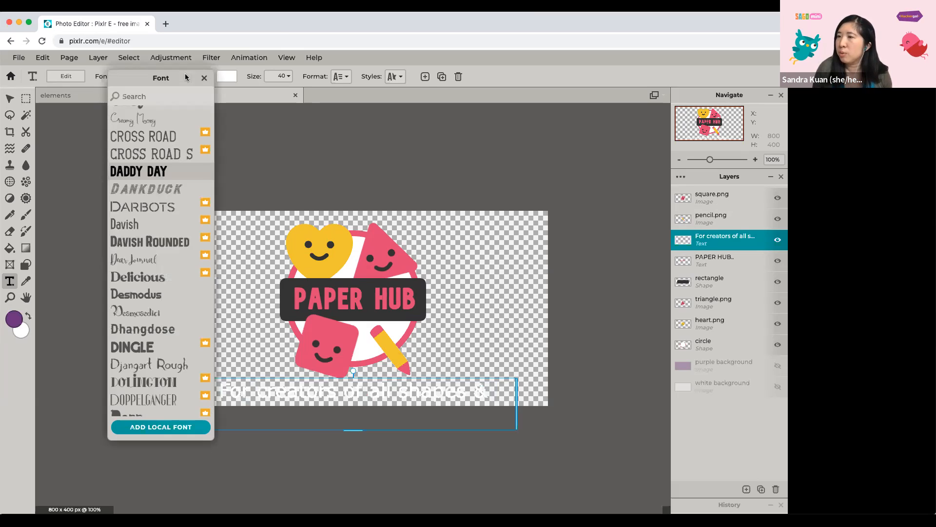
scroll(163, 256, up, 10)
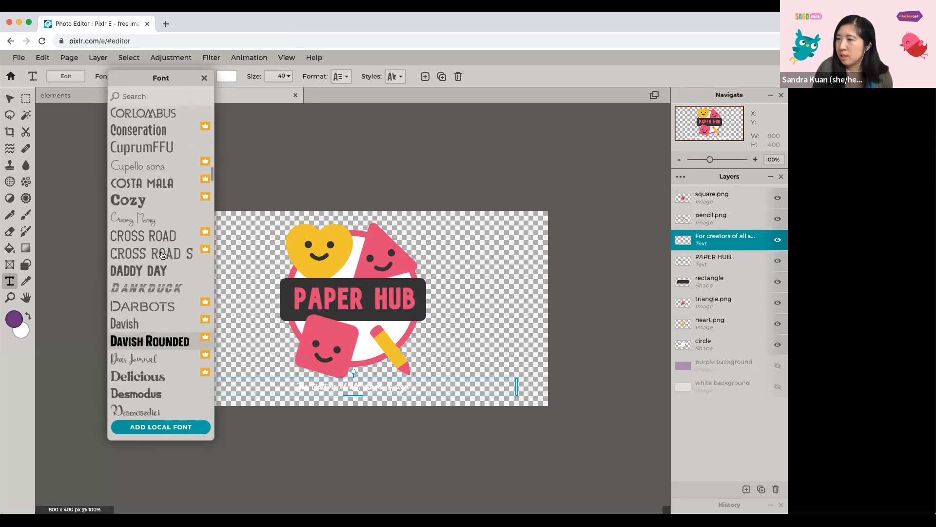
scroll(162, 256, up, 15)
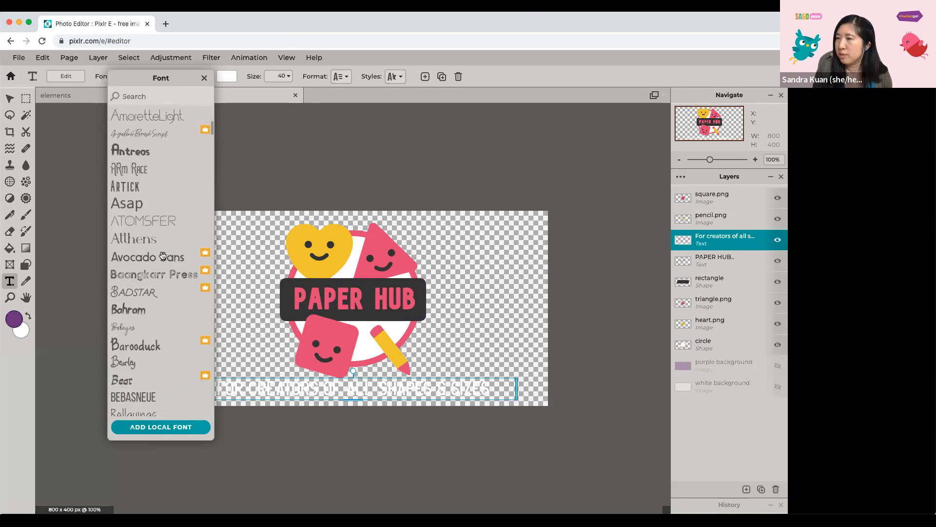
click(134, 263)
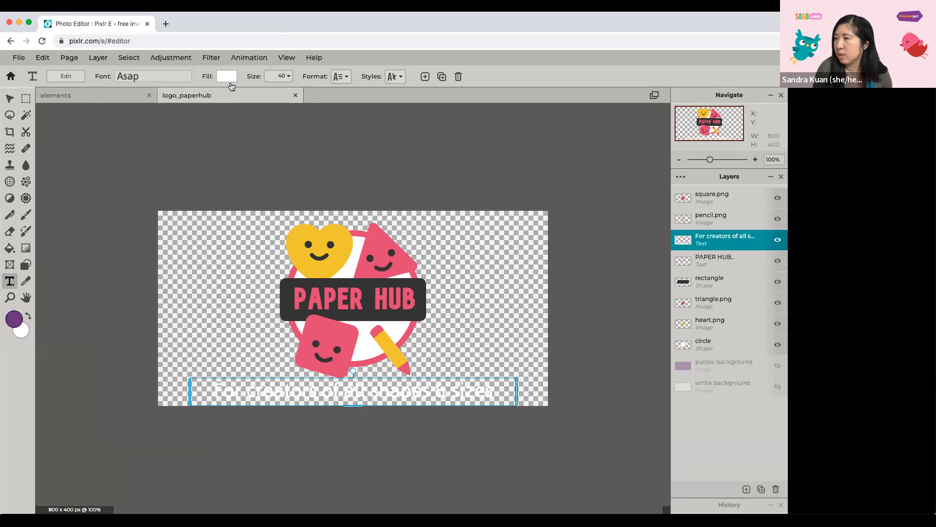
- Fill the tagline text with pink #E04F7E and set its size to 18
click(229, 76)
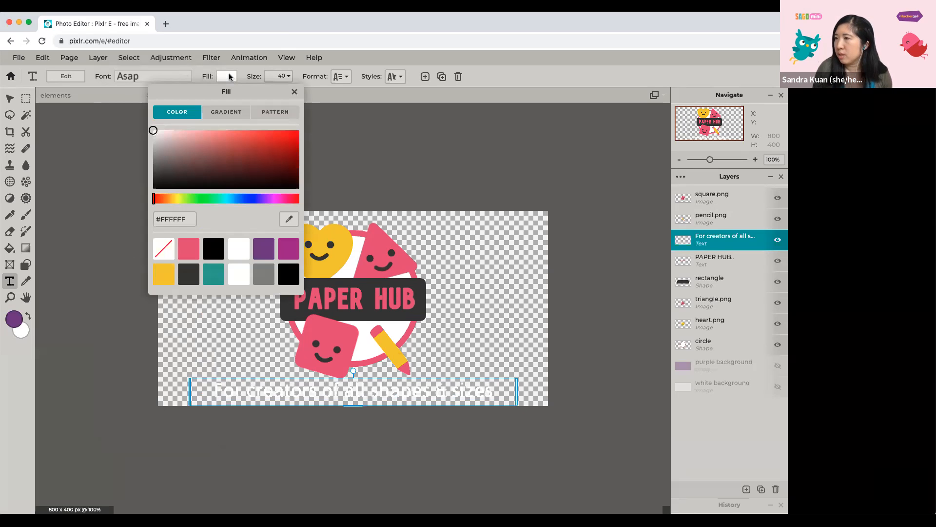
click(193, 252)
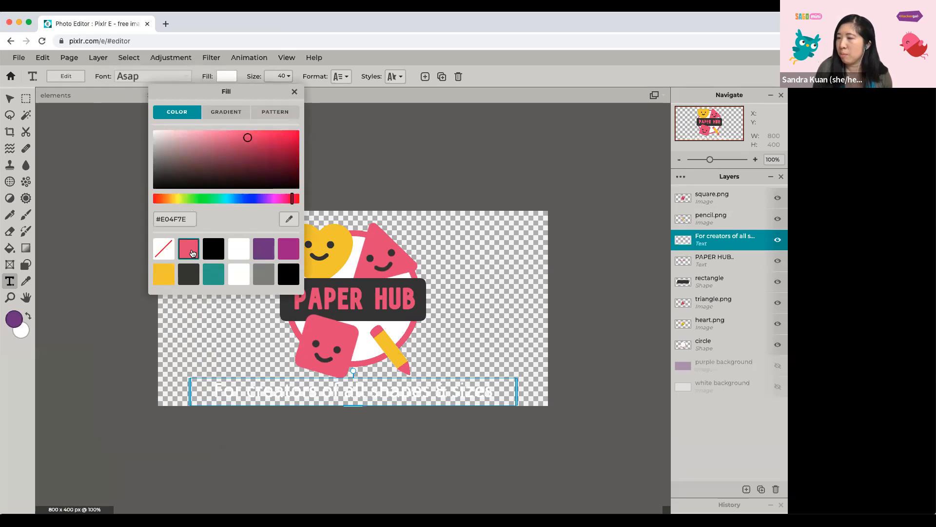
click(286, 75)
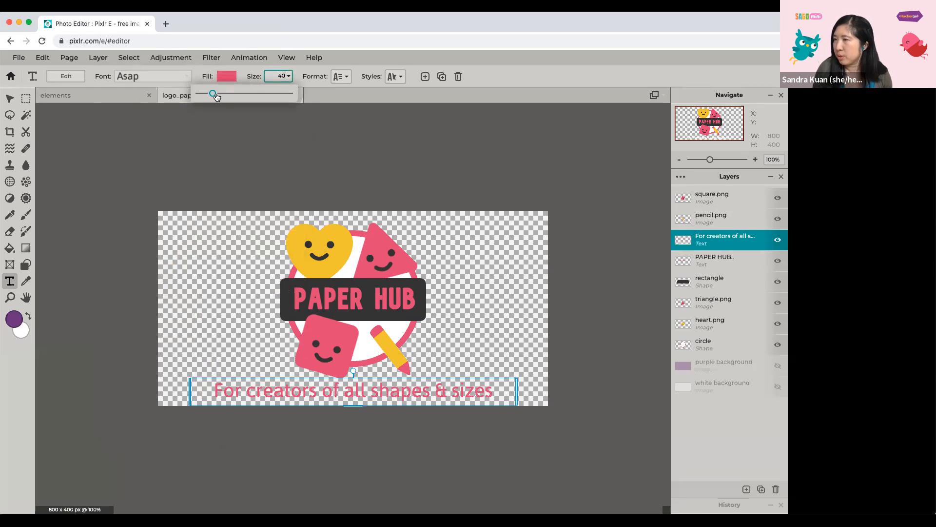
drag(213, 93, 205, 99)
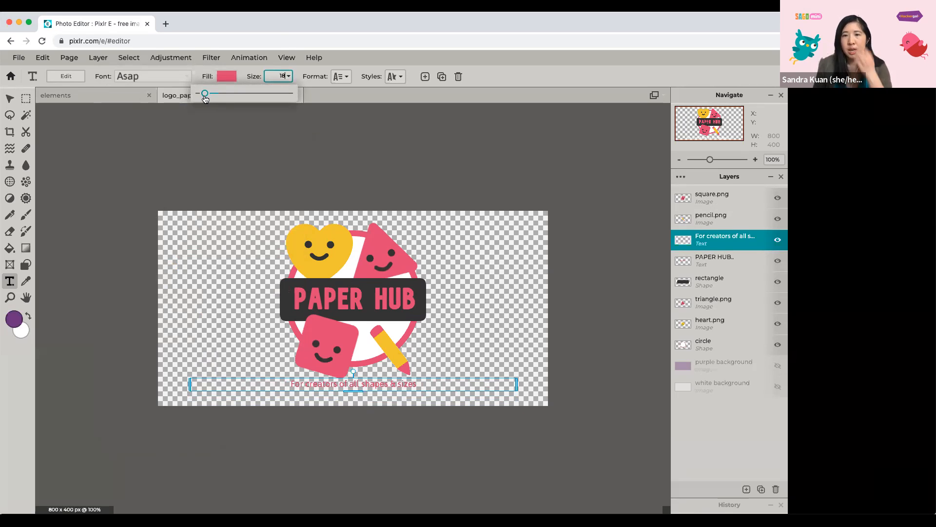
drag(206, 99, 205, 100)
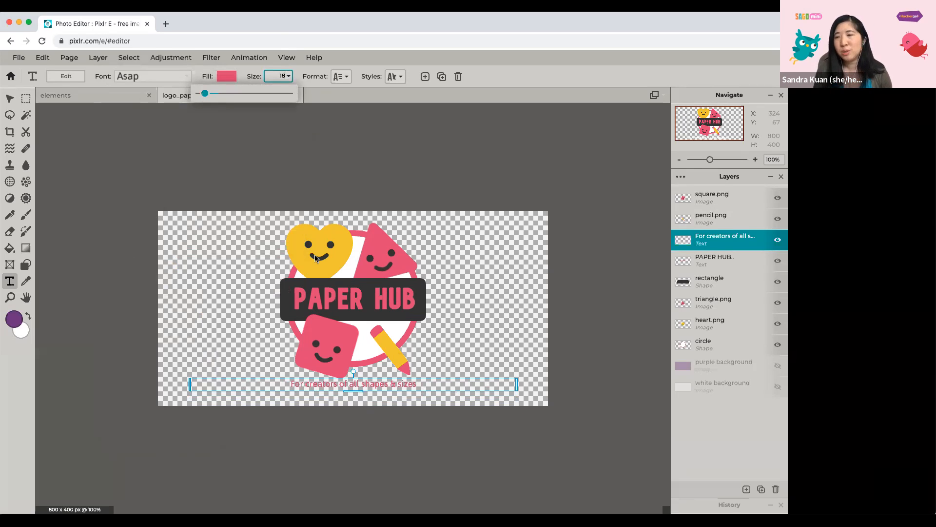
- Move the tagline slightly lower, near the canvas's bottom edge, and apply the italic style
mouse_move(361, 384)
mouse_down()
mouse_move(376, 385)
mouse_move(372, 395)
mouse_up()
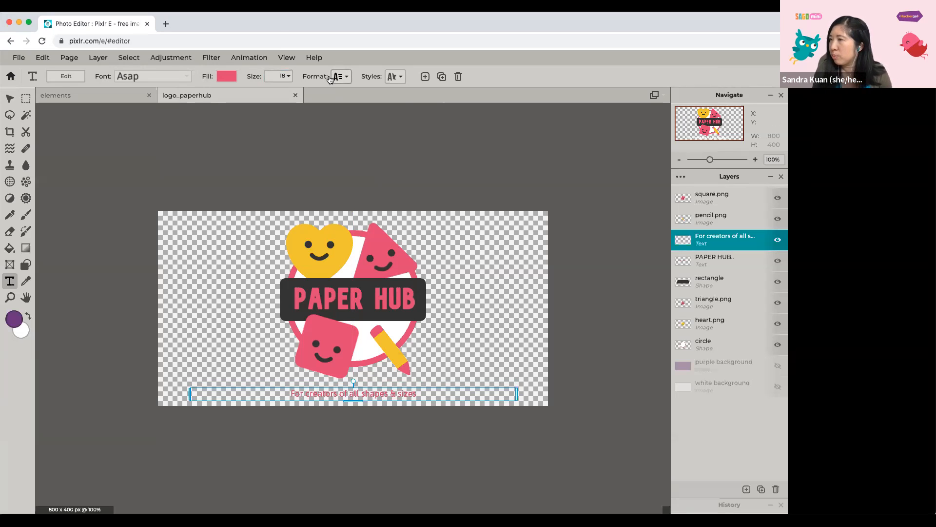
click(341, 77)
click(326, 222)
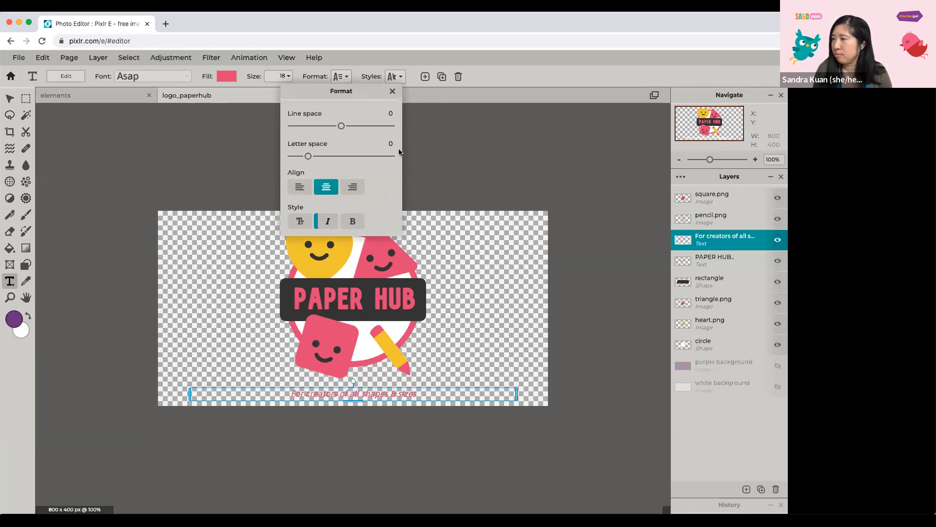
click(393, 93)
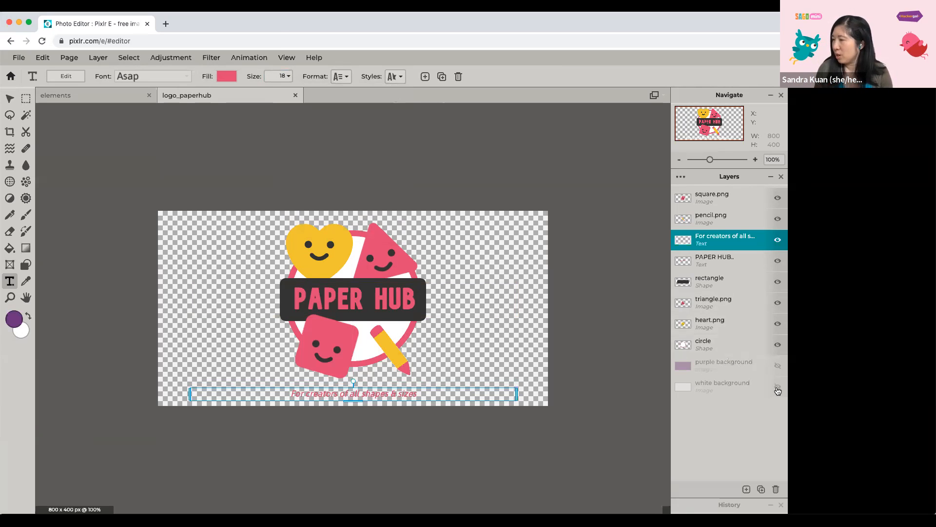
- Show the white background layer behind the logo and deselect the tagline text
click(778, 388)
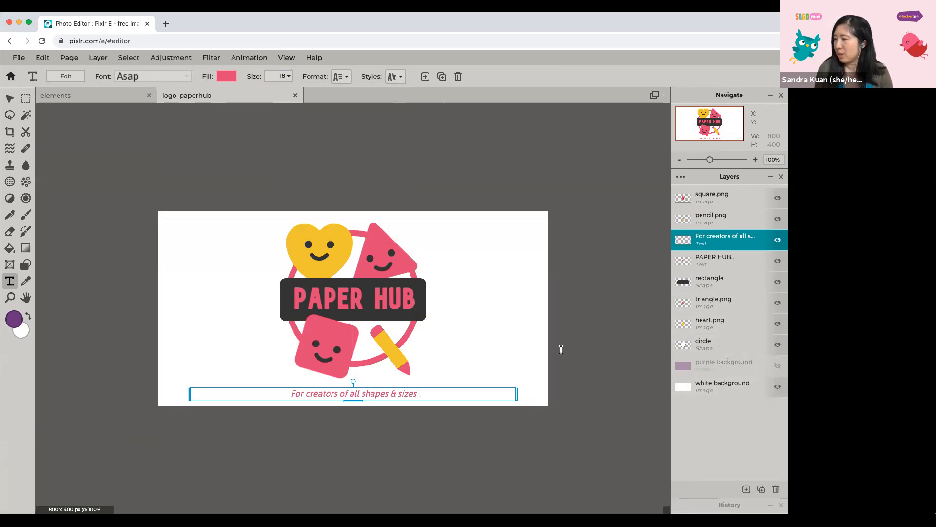
click(10, 99)
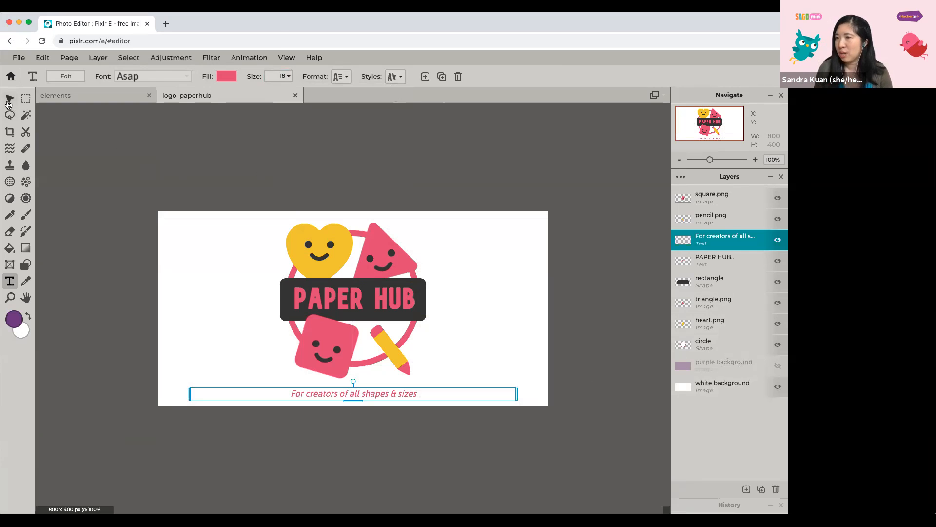
click(390, 427)
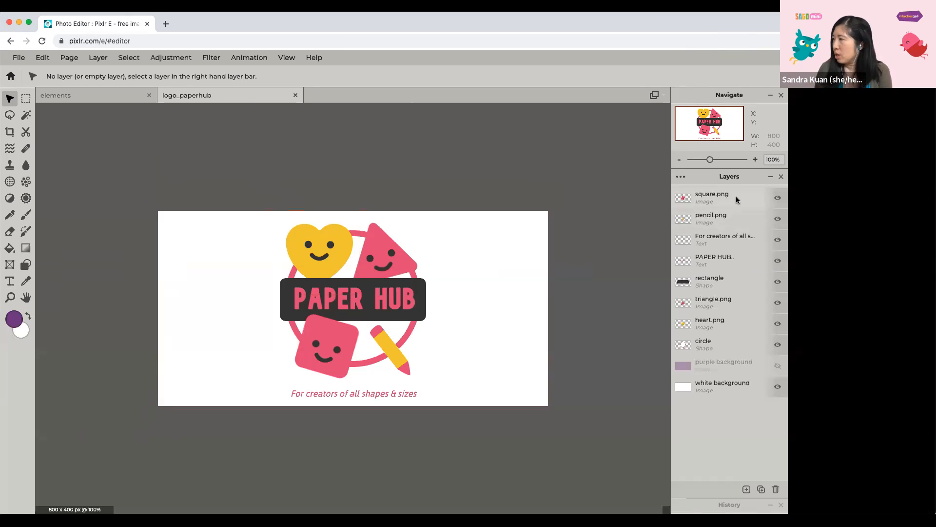
- Apply the Grain filter to the heart layer with an amount of 70
click(732, 322)
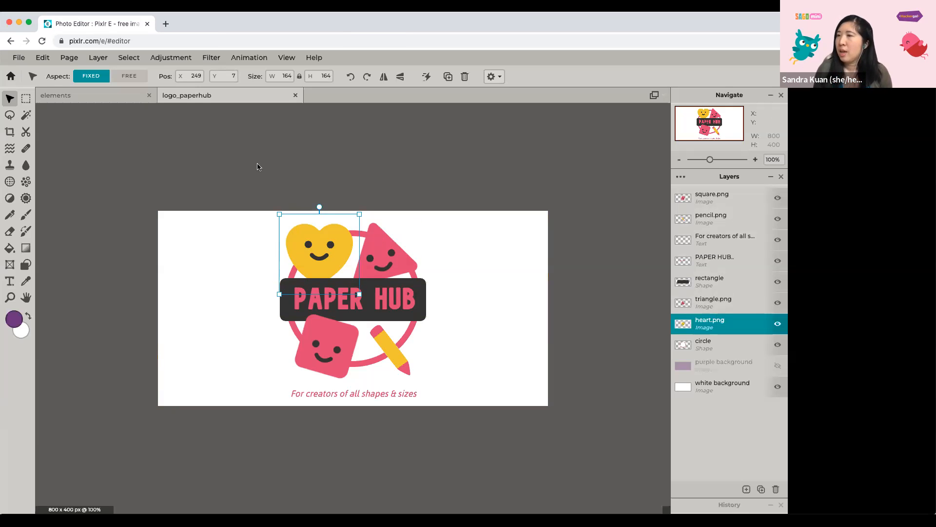
click(217, 63)
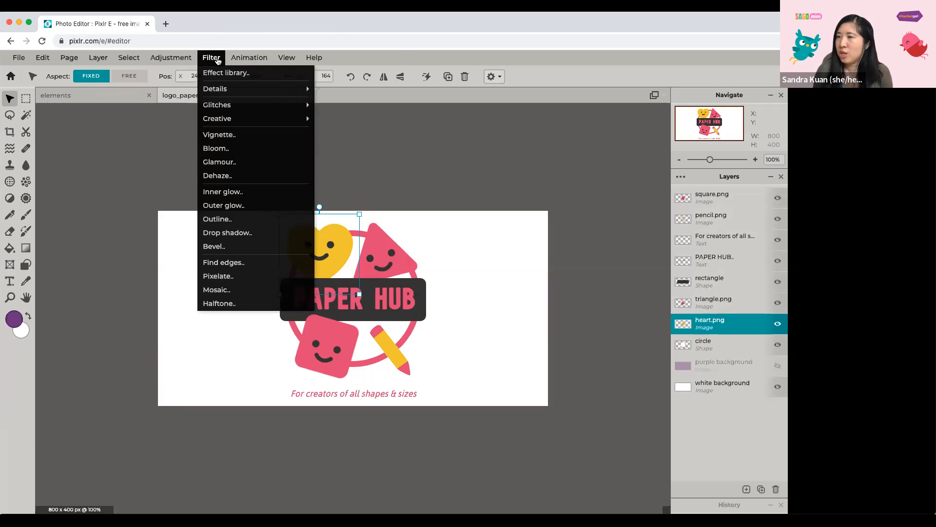
mouse_move(257, 122)
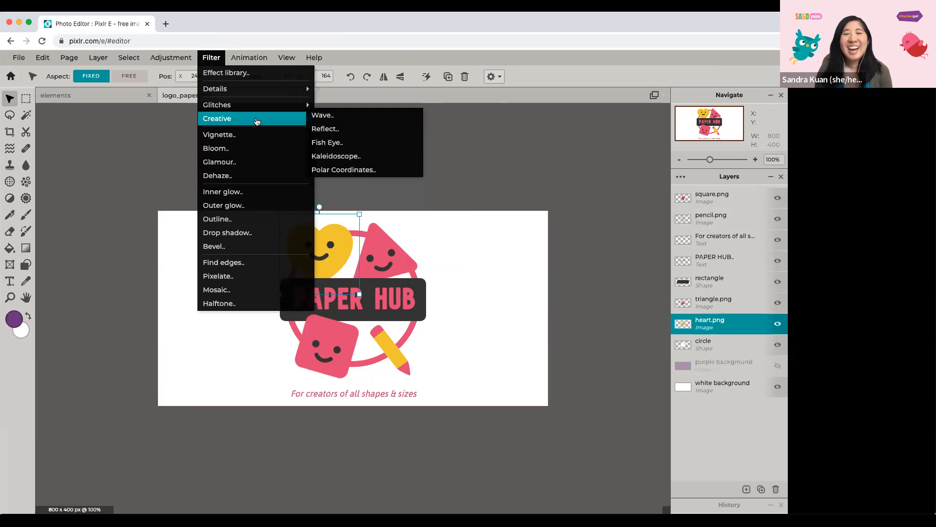
key(Escape)
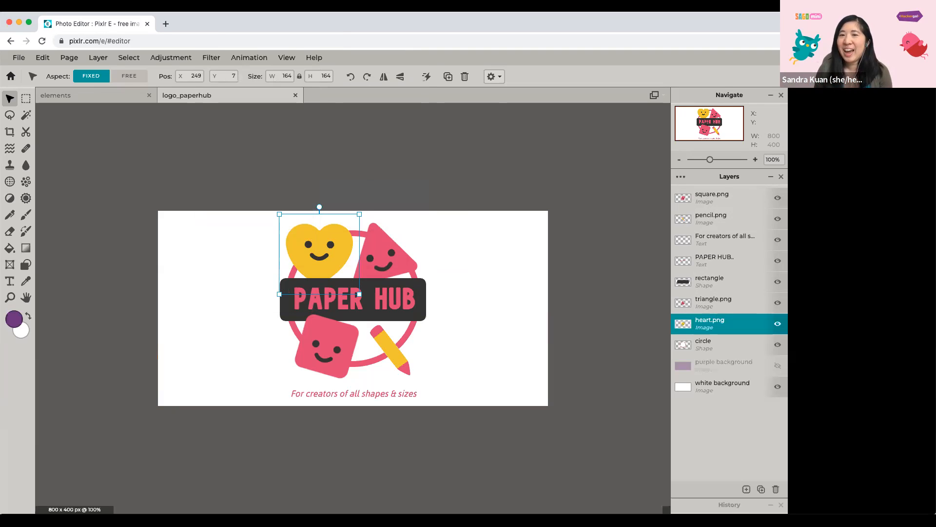
click(212, 58)
click(212, 58)
click(212, 58)
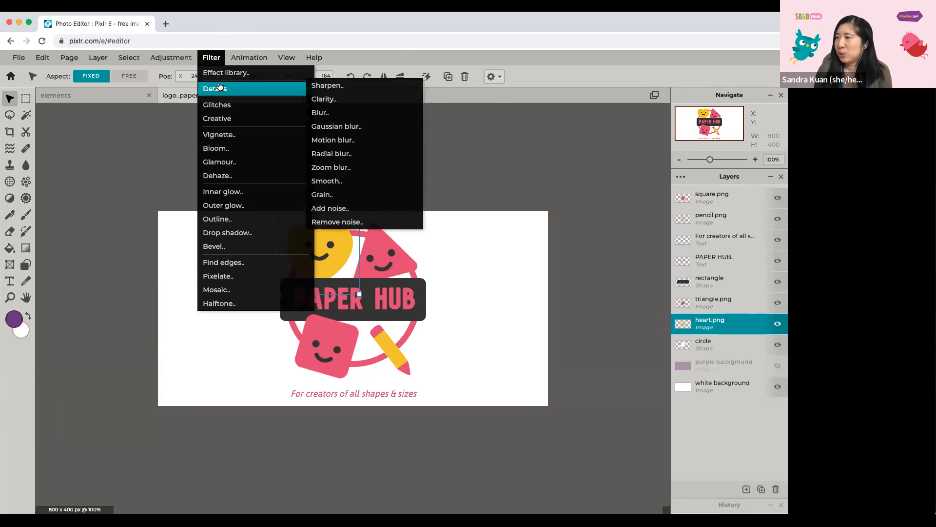
mouse_move(218, 92)
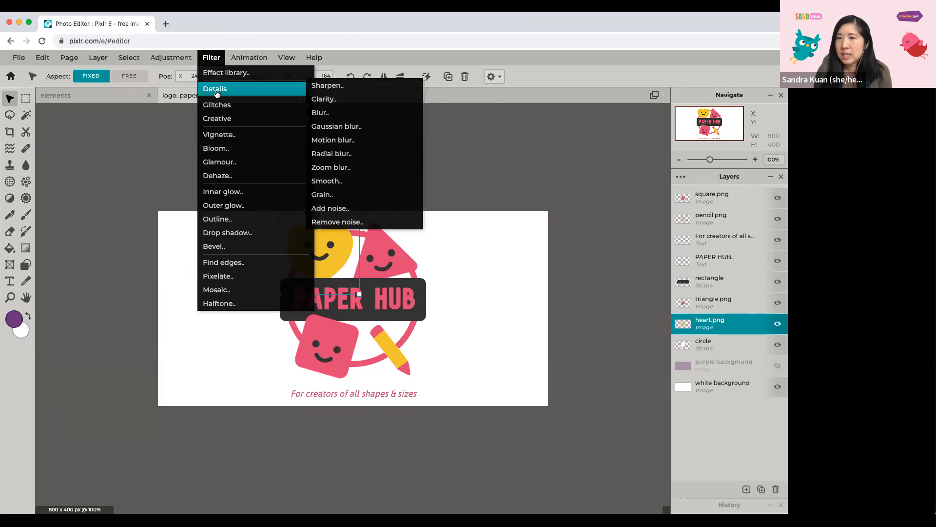
click(324, 196)
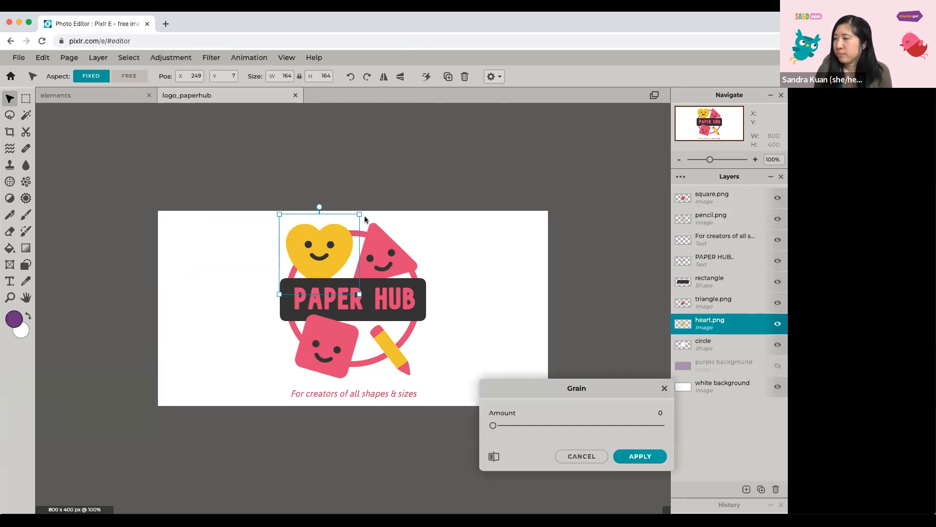
drag(494, 429, 613, 433)
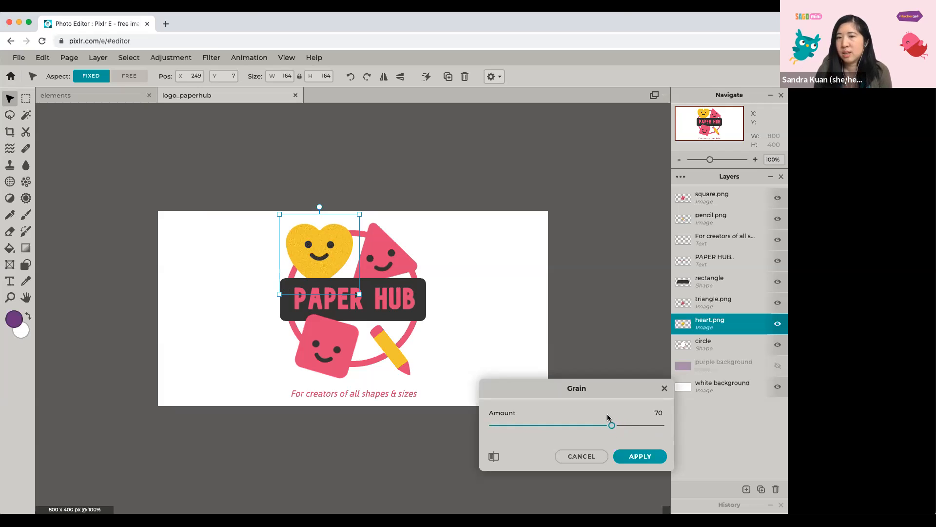
click(640, 457)
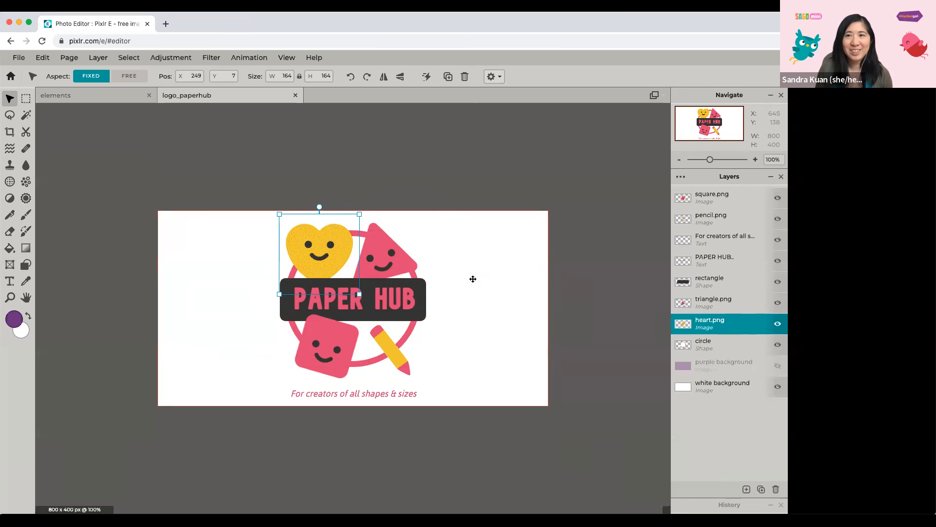
- Apply the Grain filter to the square layer with an amount of 70
click(722, 199)
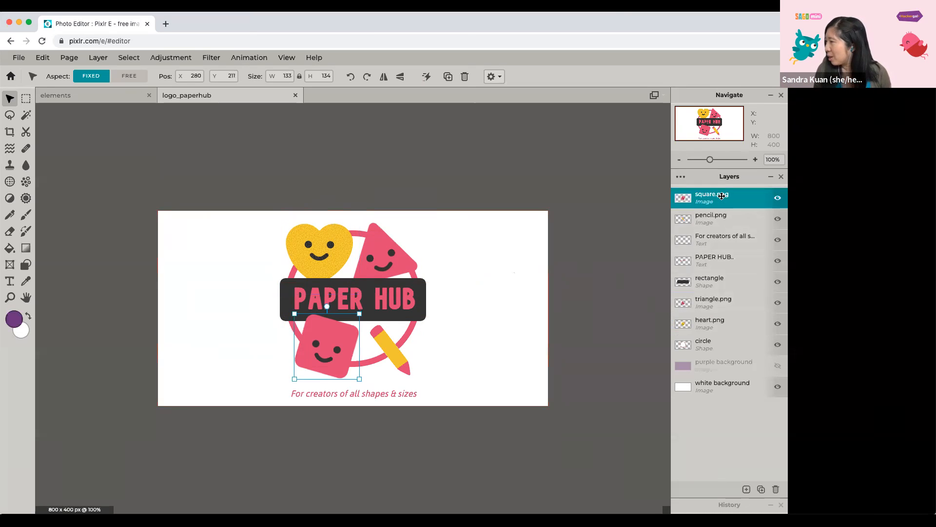
click(205, 58)
mouse_move(220, 89)
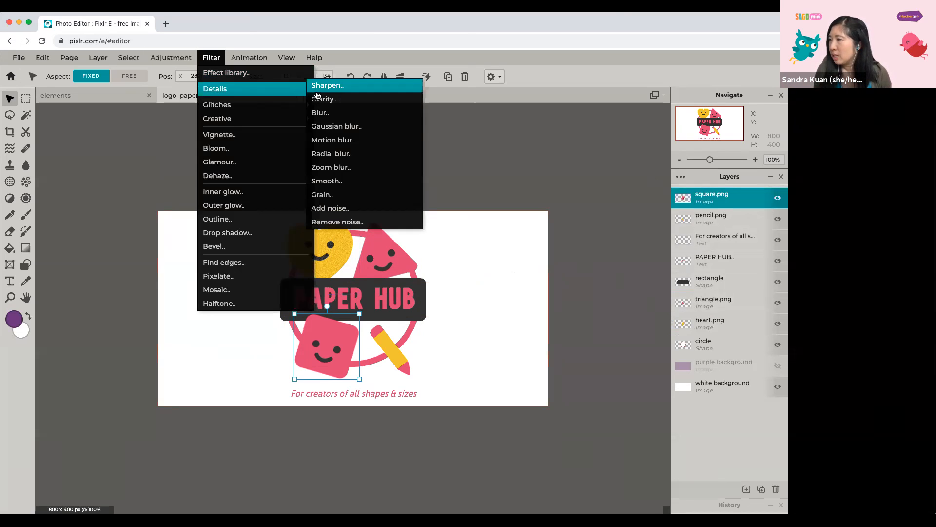
click(333, 194)
click(660, 413)
text(70)
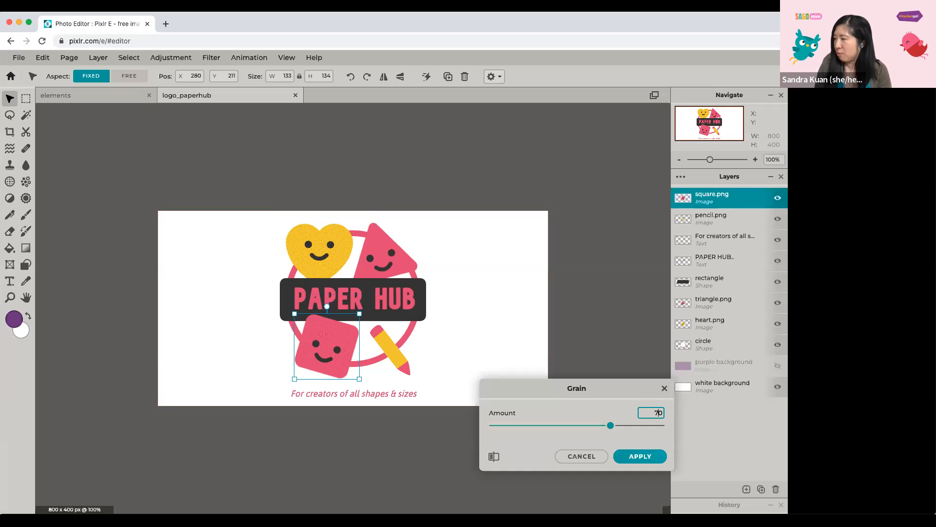
click(644, 456)
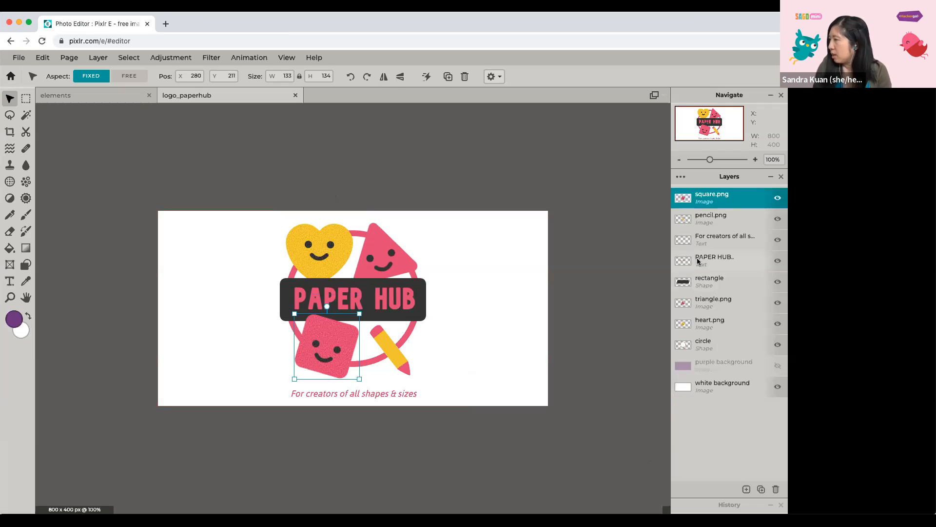
- Apply the Grain filter to the triangle layer with an amount of 70
click(711, 300)
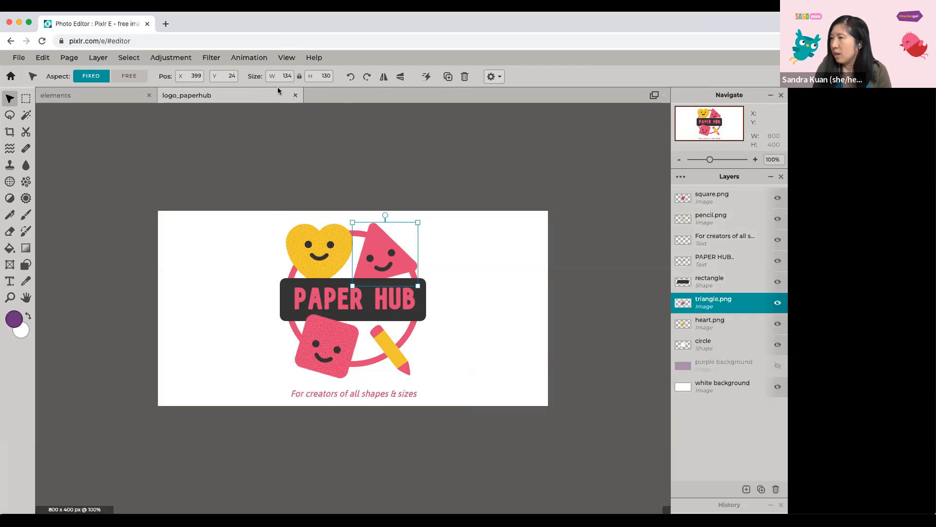
click(219, 59)
click(233, 60)
mouse_move(217, 57)
mouse_move(224, 89)
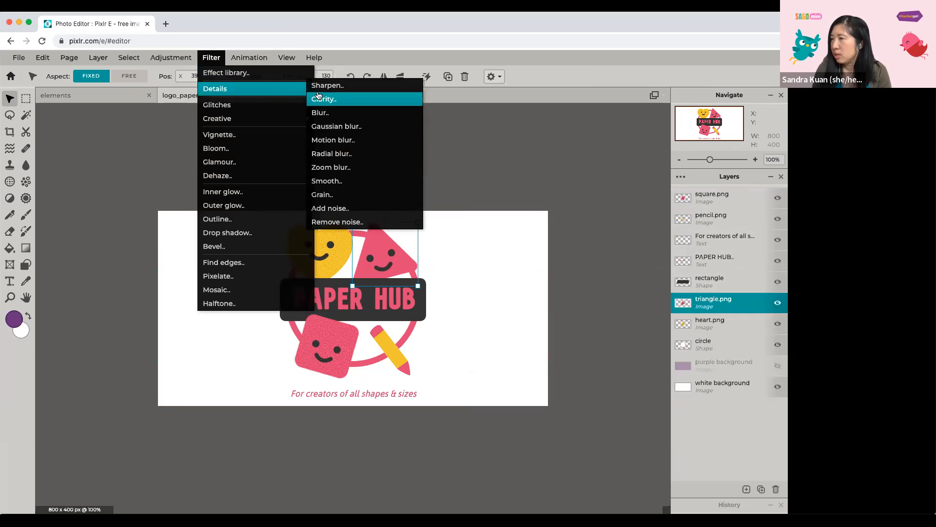
click(323, 194)
click(652, 414)
text(70)
key(Return)
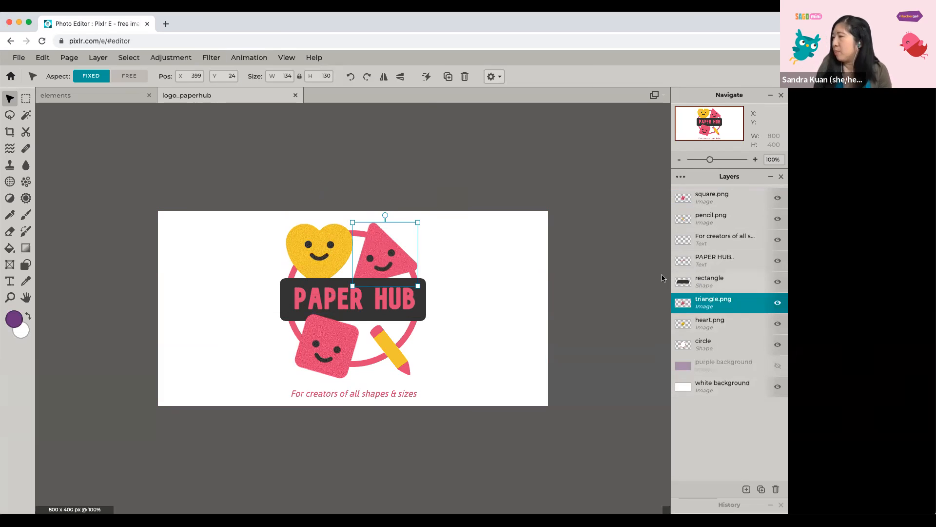
- Apply the Grain filter to the pencil layer so its texture matches the other logo shapes
click(384, 355)
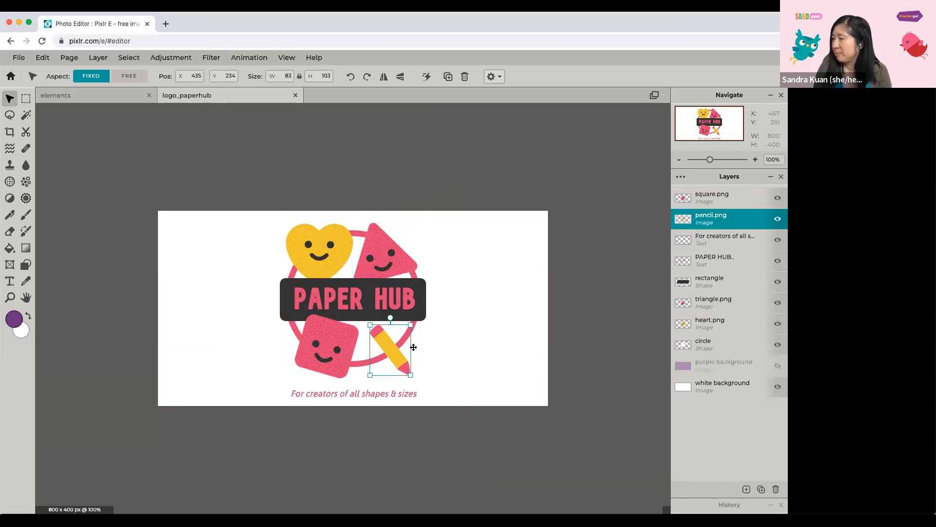
click(212, 58)
mouse_move(217, 88)
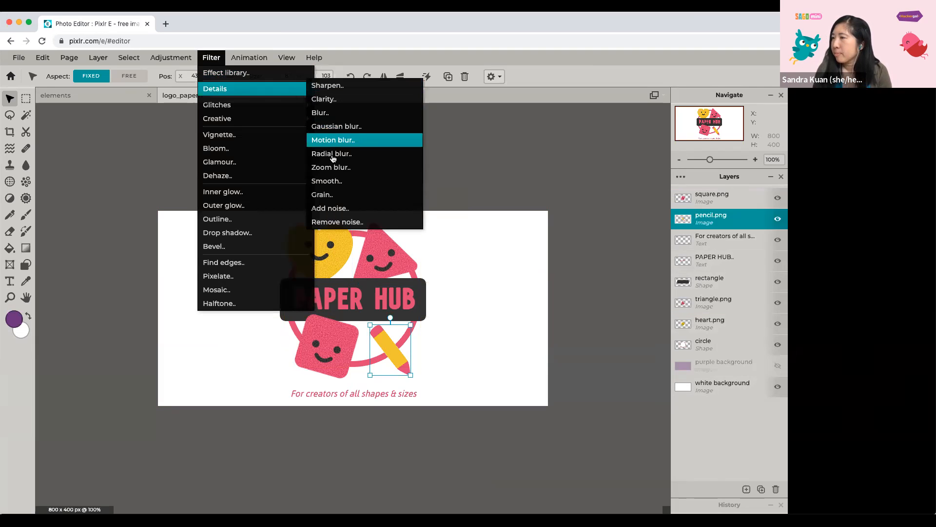
click(322, 195)
click(644, 413)
text(7)
click(647, 454)
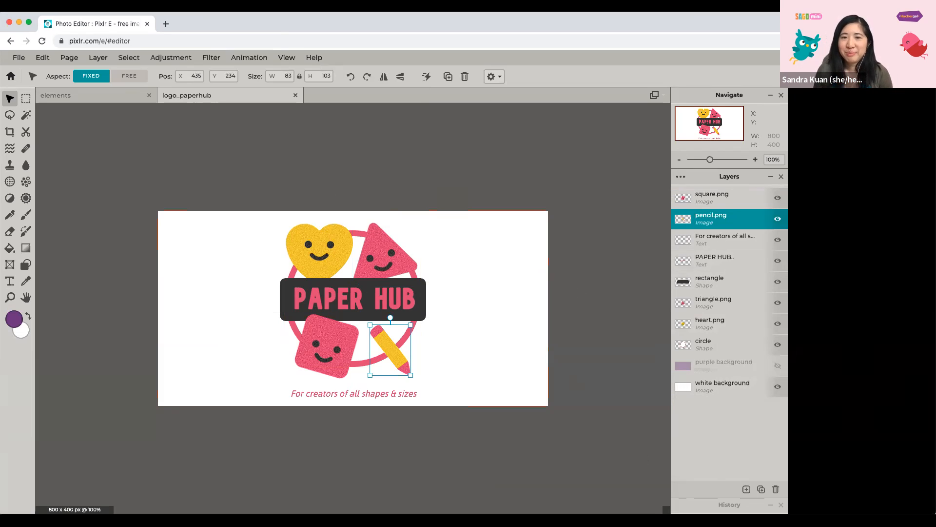
click(509, 350)
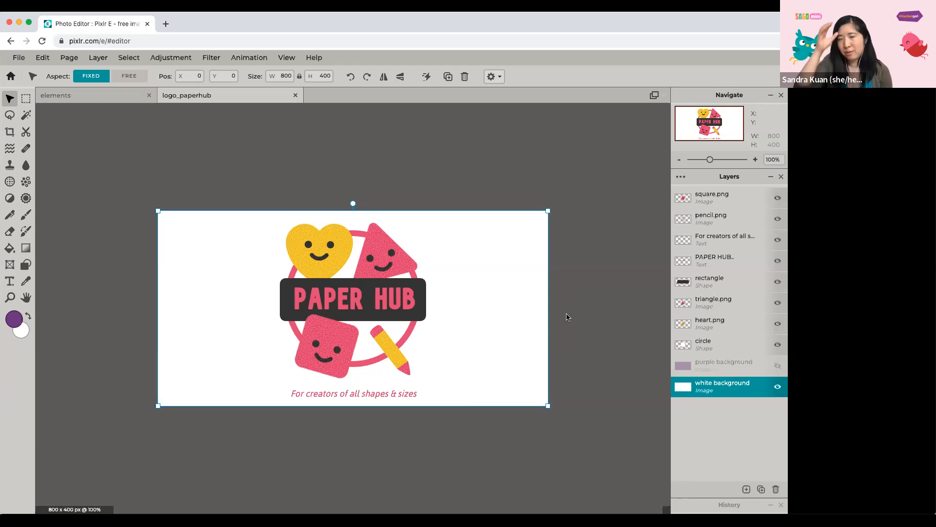
- Preview the logo on the purple background, and hide the tagline and both background layers
click(778, 367)
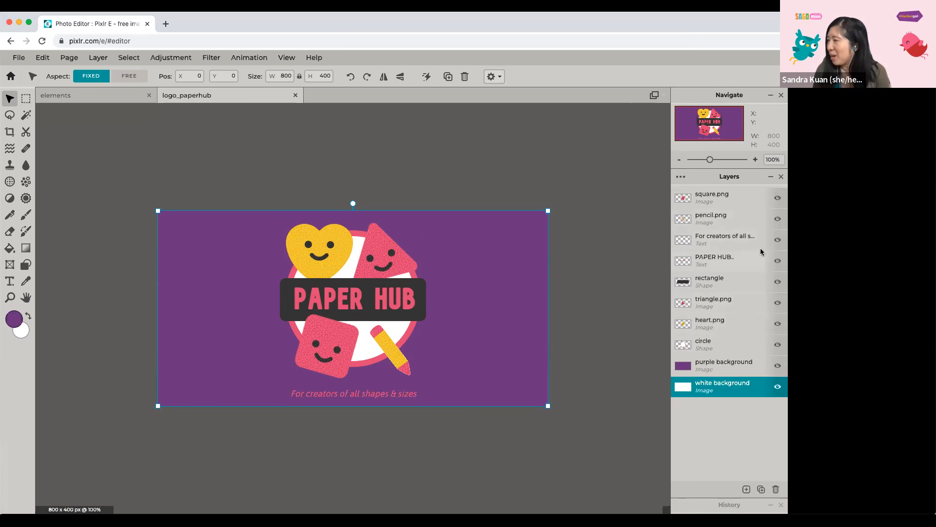
click(778, 240)
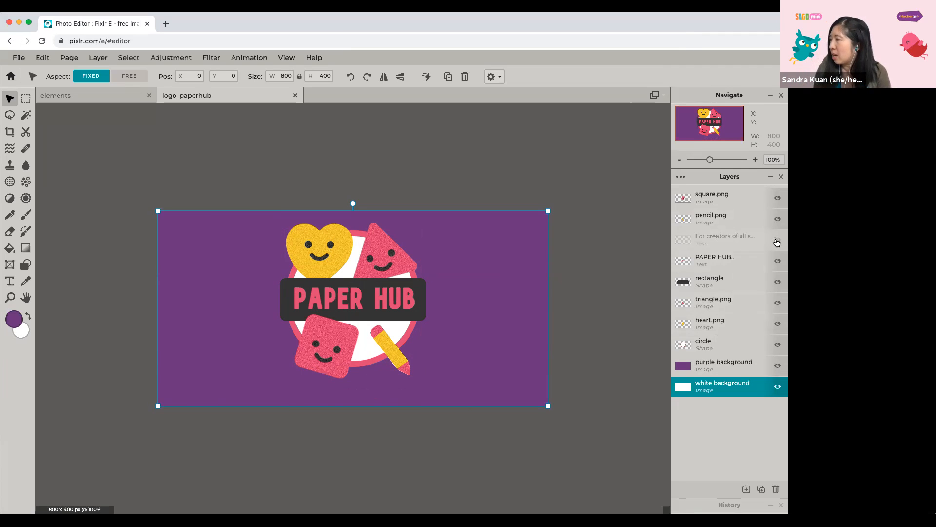
click(778, 366)
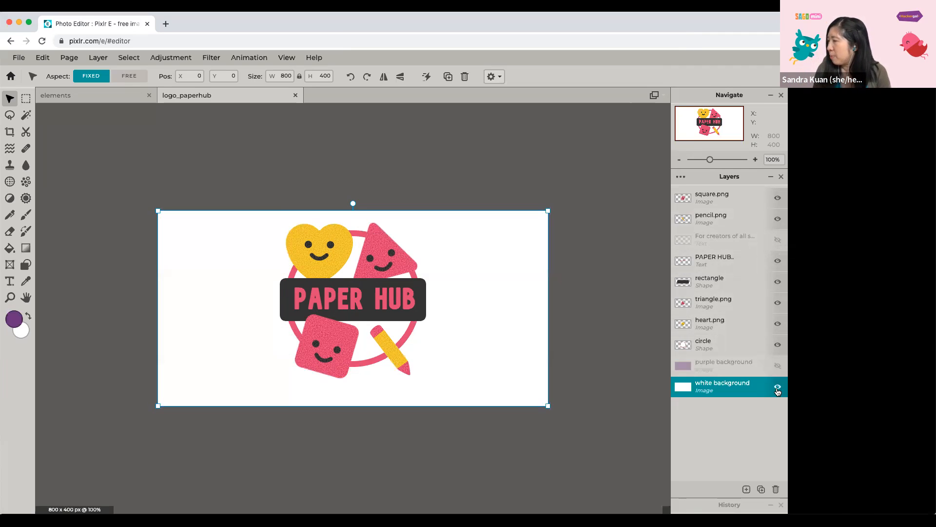
click(778, 388)
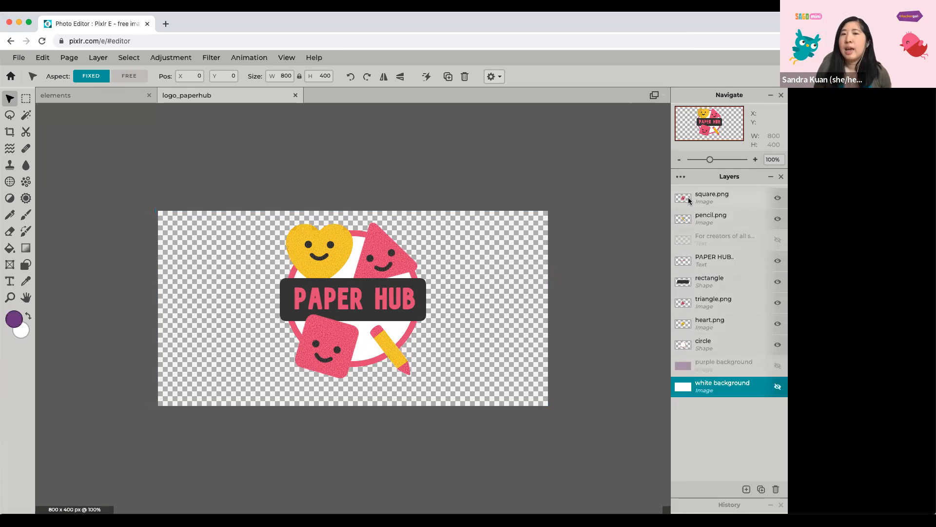
- Merge all visible logo layers into a single layer and unlock it
click(97, 59)
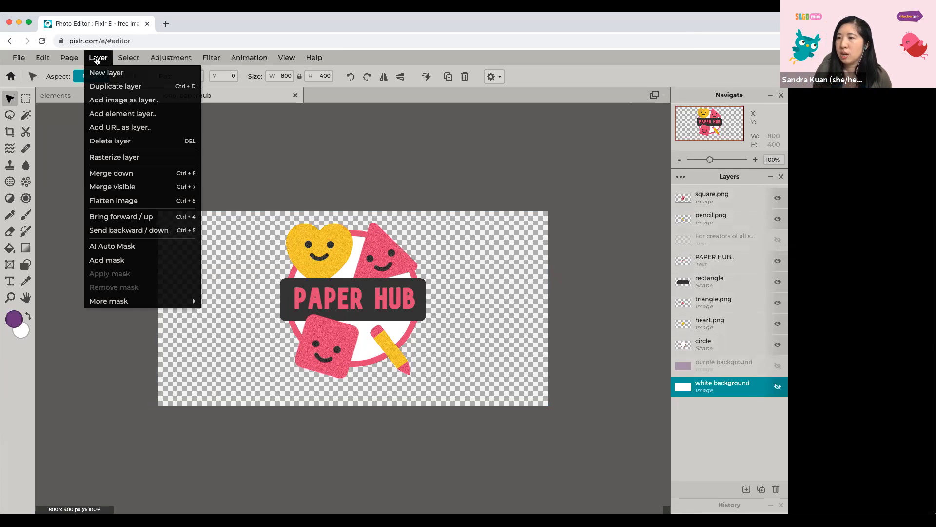
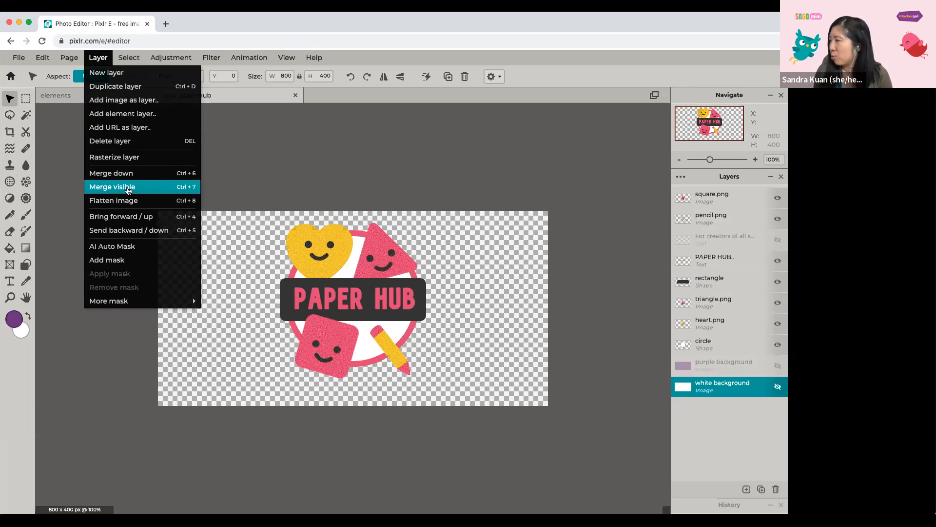
click(128, 190)
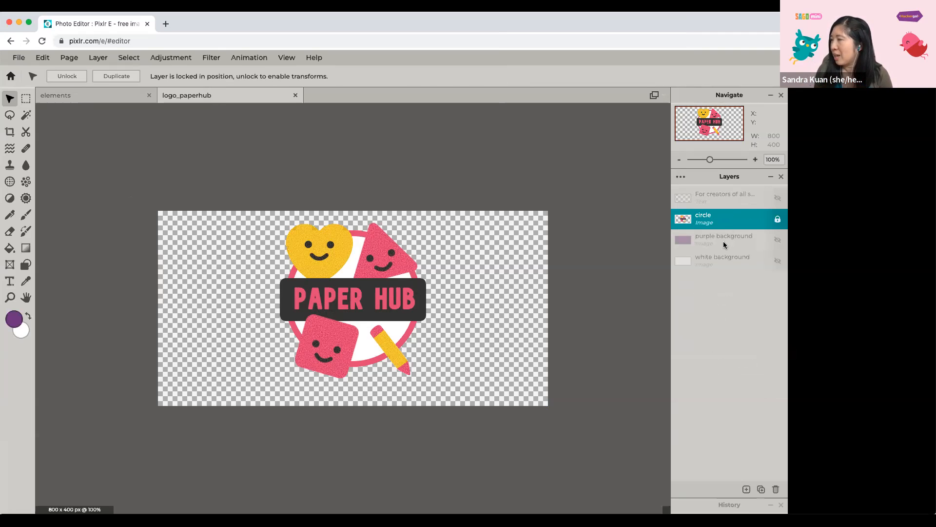
click(778, 222)
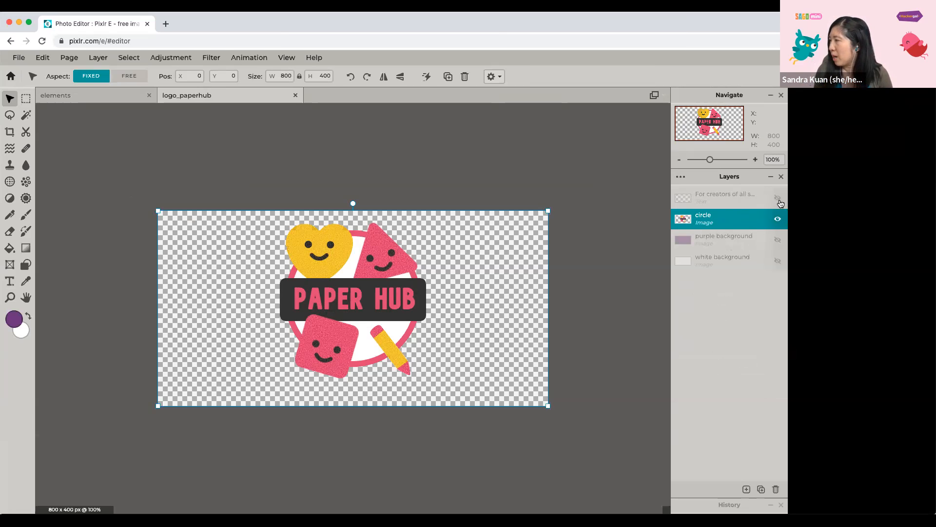
- Show the tagline, white background and purple background layers again
click(777, 199)
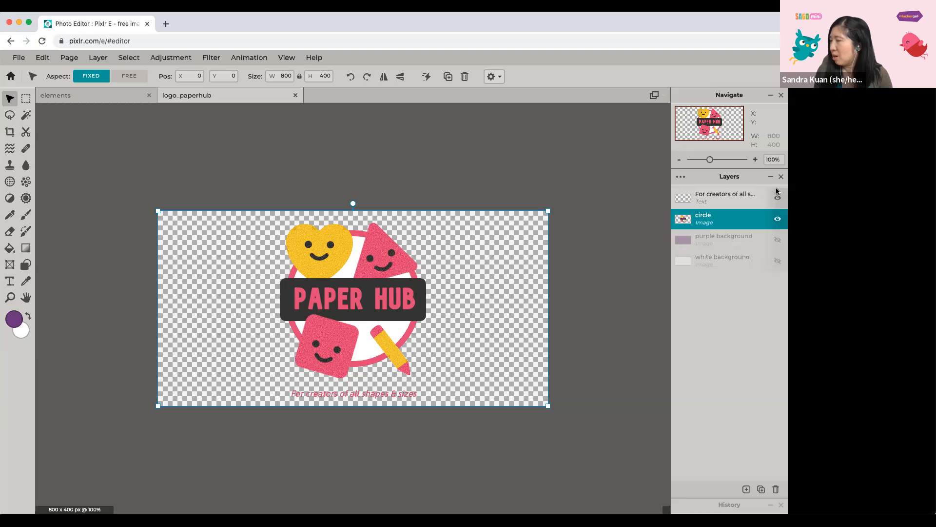
click(778, 262)
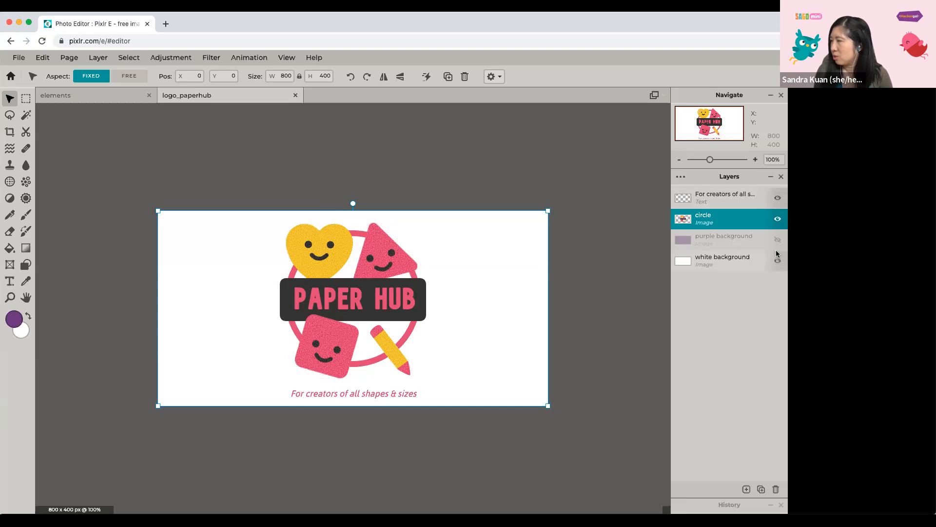
click(778, 240)
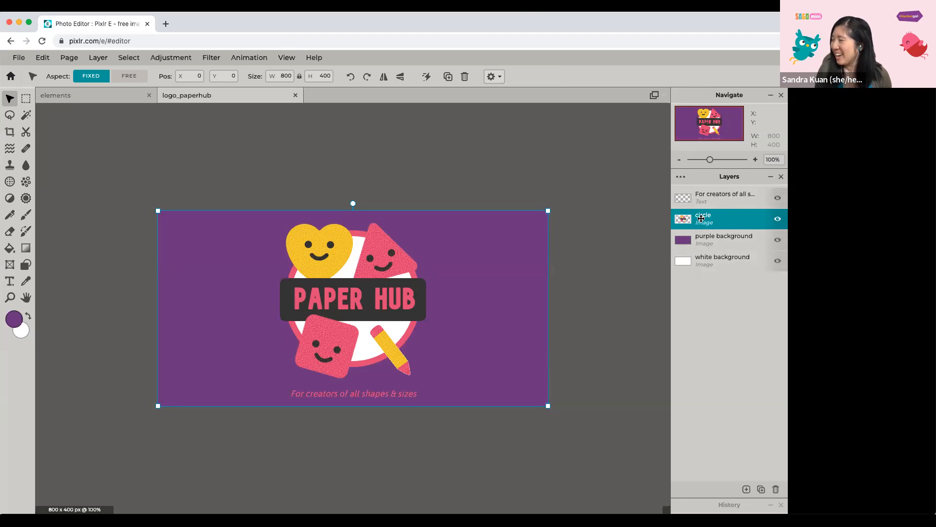
- Rename the merged circle layer to "logo"
click(682, 176)
double_click(627, 196)
text(logo)
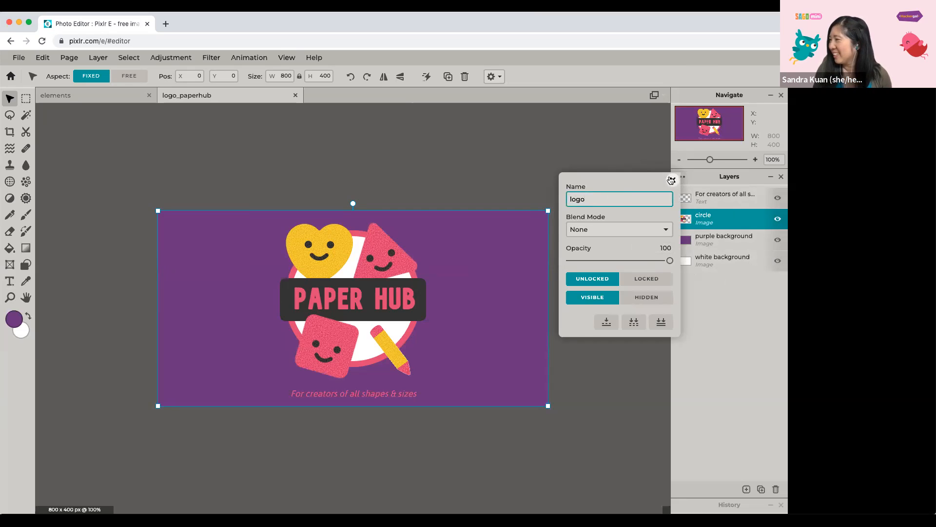
click(671, 181)
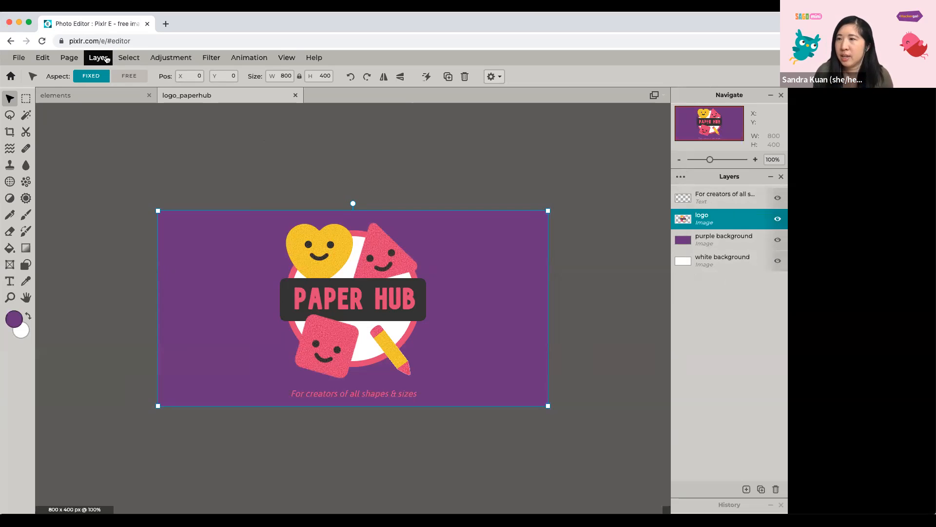
- Add a white (#FFFFFF) stroke around the logo layer with size 10 and 100% opacity
click(43, 59)
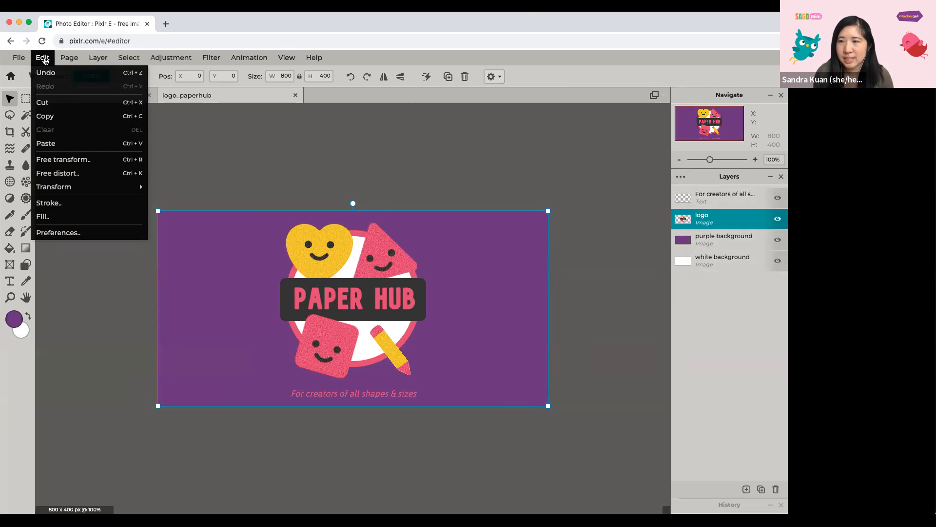
click(57, 203)
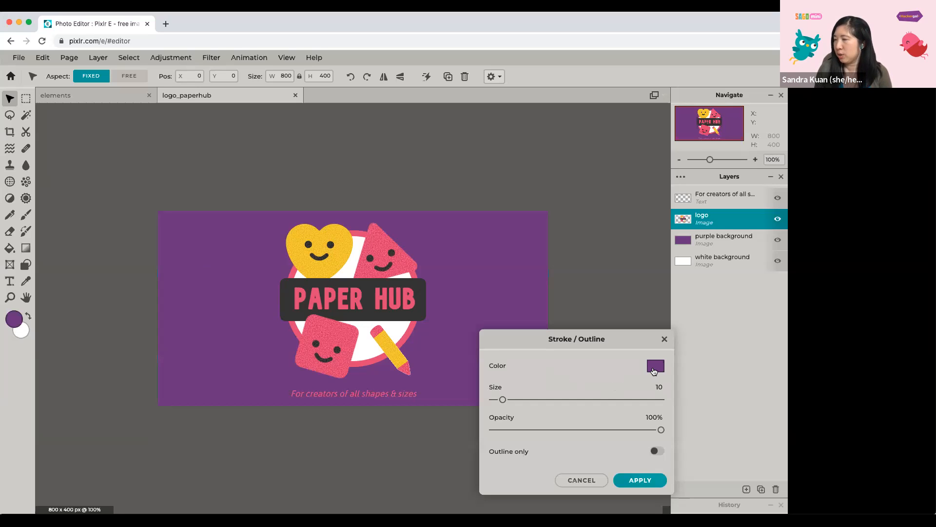
click(654, 368)
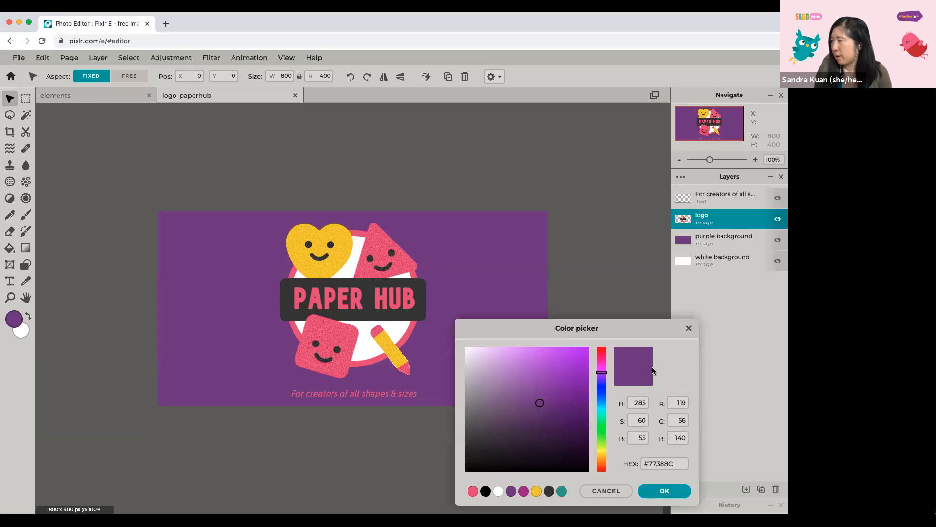
drag(482, 358, 462, 344)
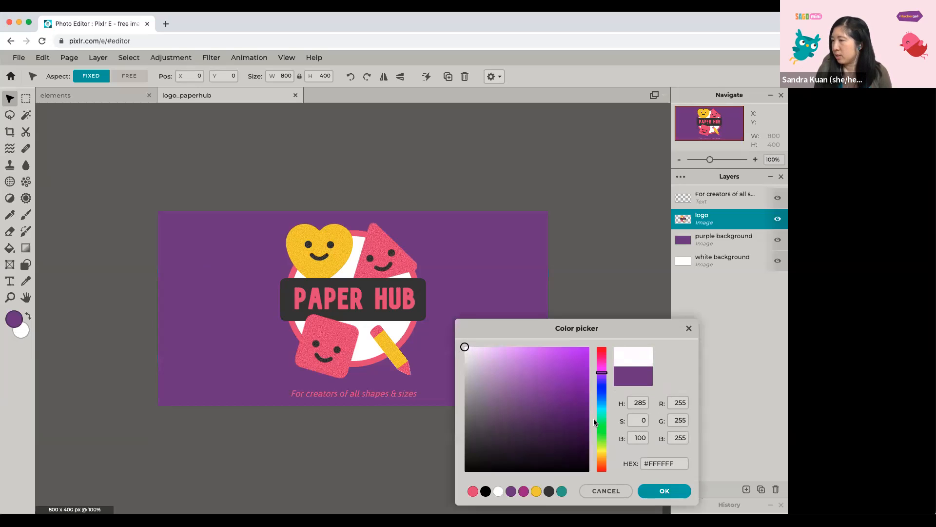
click(664, 491)
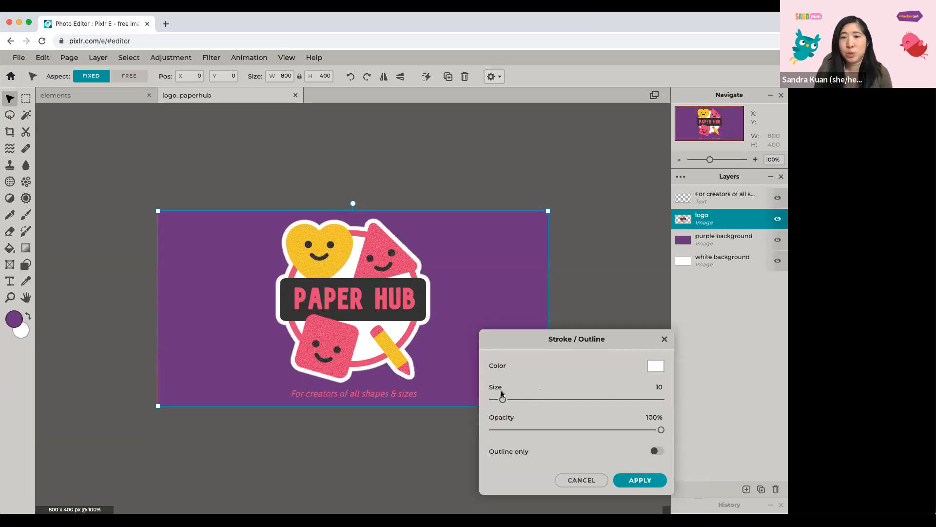
mouse_move(502, 399)
mouse_down()
mouse_move(594, 403)
mouse_move(491, 408)
mouse_move(504, 406)
mouse_up()
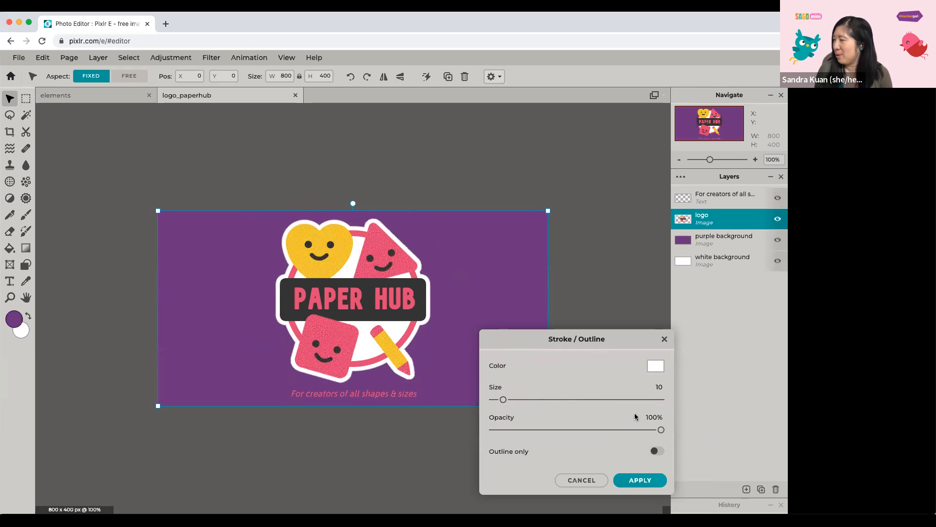
mouse_move(661, 430)
mouse_down()
mouse_move(501, 432)
mouse_move(679, 434)
mouse_up()
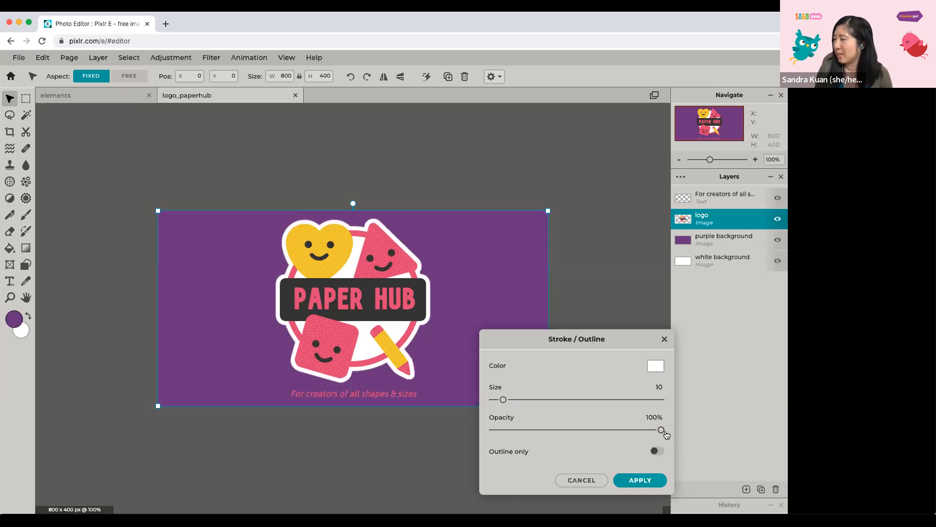
click(629, 480)
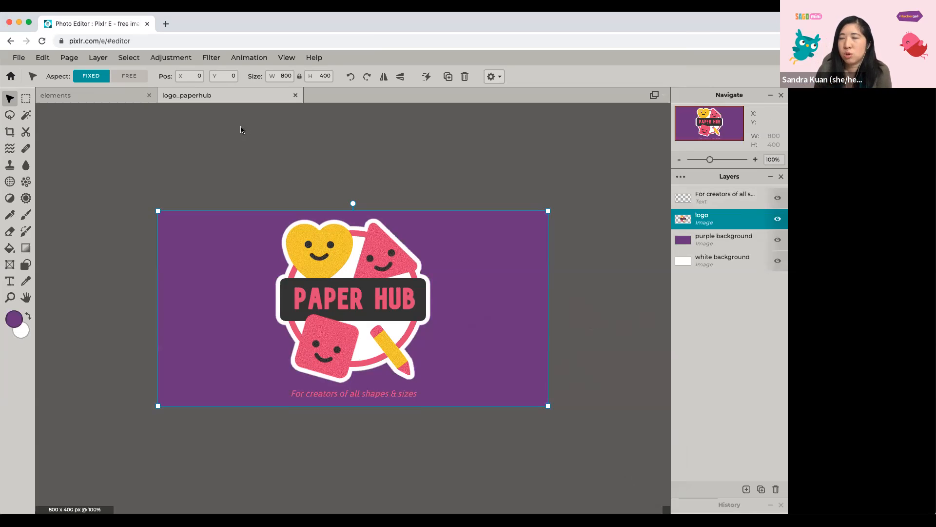
- Apply a black drop shadow to the logo layer with 30% opacity, 10 px blur, 3 px x offset and 4 px y offset
click(209, 58)
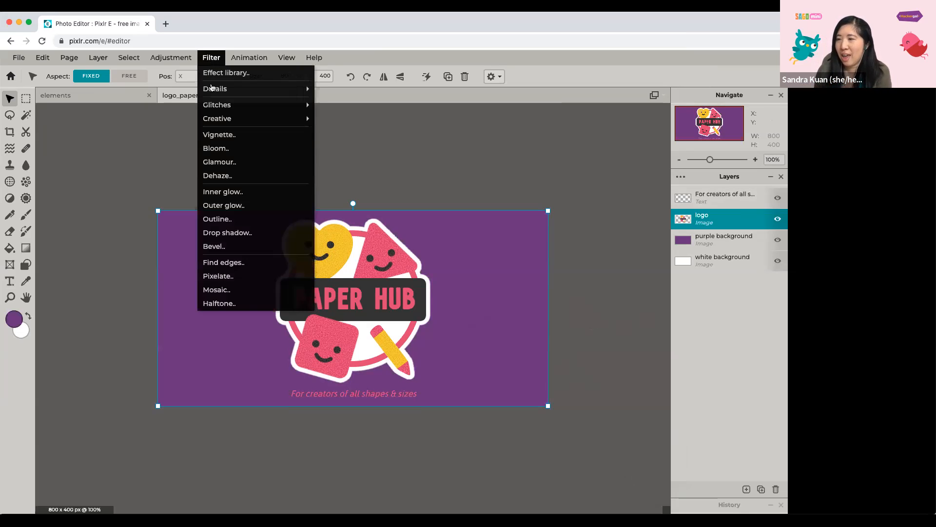
click(229, 236)
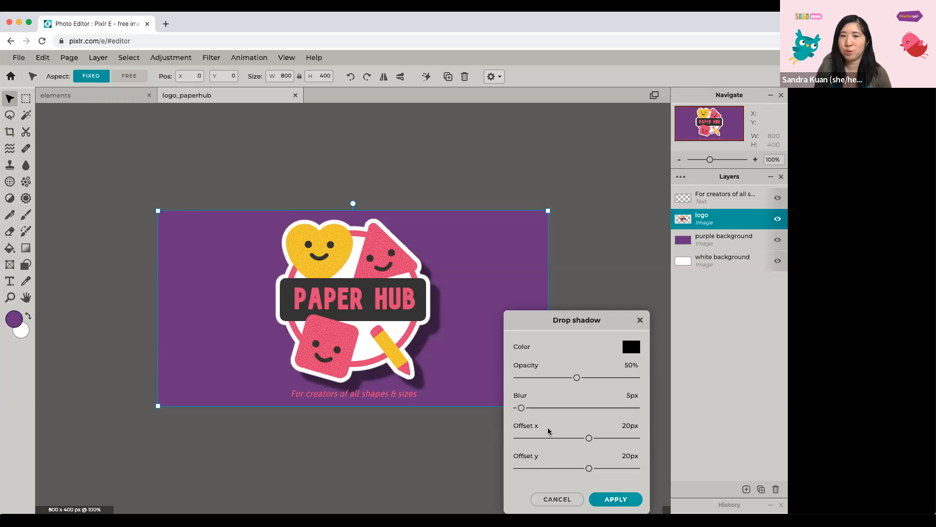
click(630, 352)
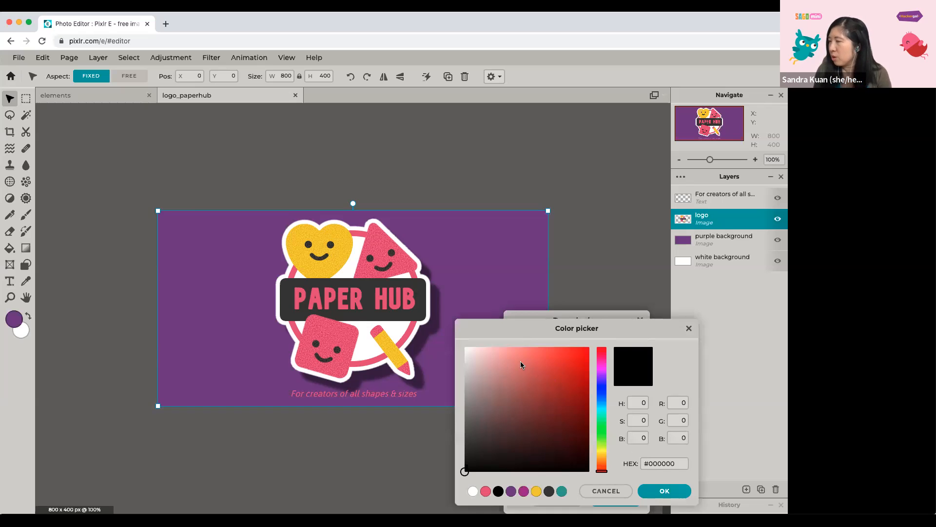
click(678, 491)
drag(577, 377, 555, 391)
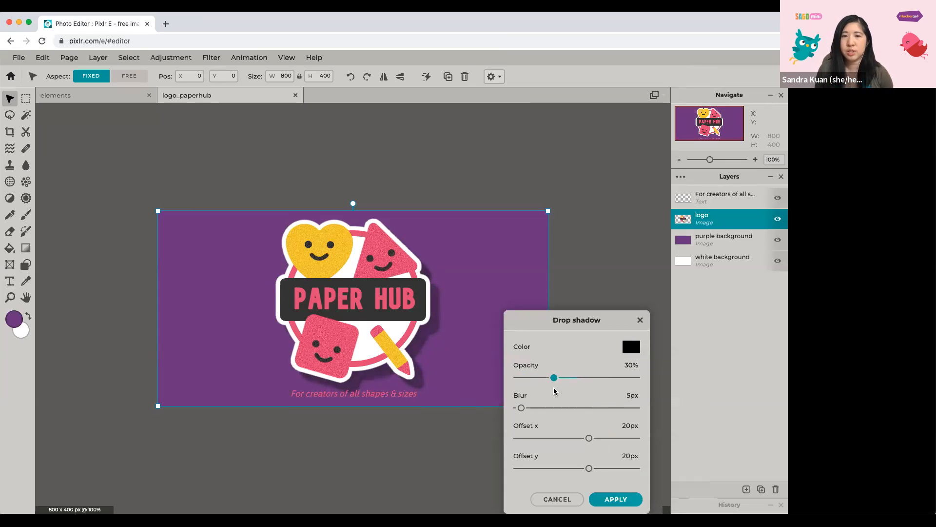
mouse_move(522, 408)
mouse_down()
mouse_move(631, 410)
mouse_move(512, 418)
mouse_up()
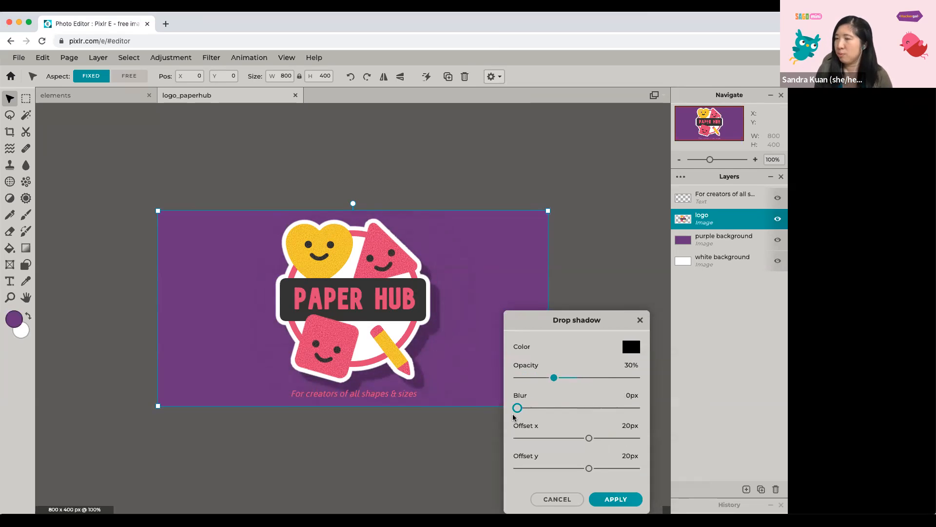
drag(516, 414, 526, 414)
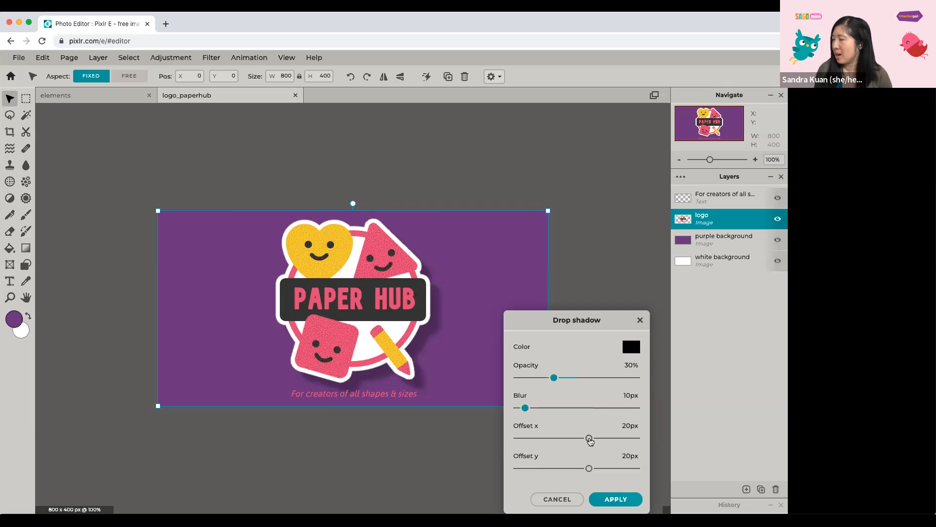
mouse_move(588, 440)
mouse_down()
mouse_move(550, 443)
mouse_move(616, 441)
mouse_move(569, 443)
mouse_move(579, 445)
mouse_up()
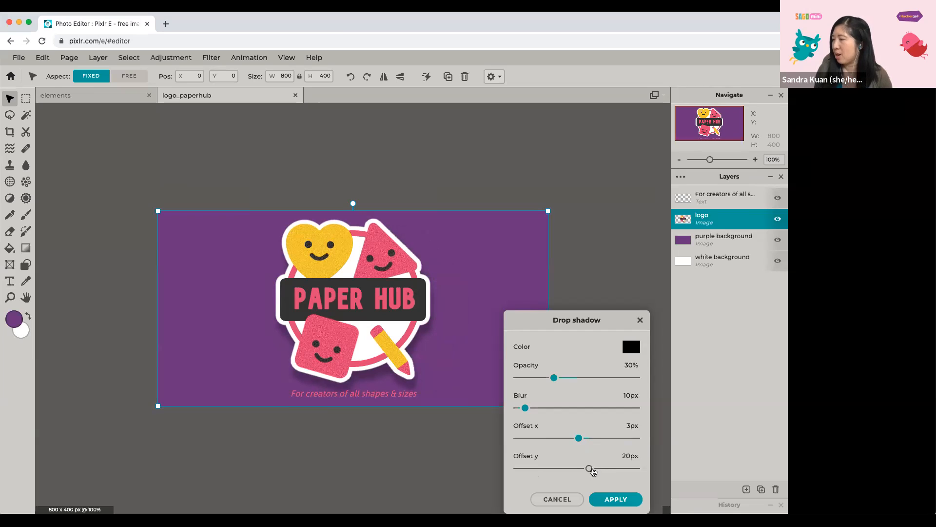
mouse_move(588, 472)
mouse_down()
mouse_move(556, 471)
mouse_move(605, 477)
mouse_move(554, 479)
mouse_move(579, 477)
mouse_up()
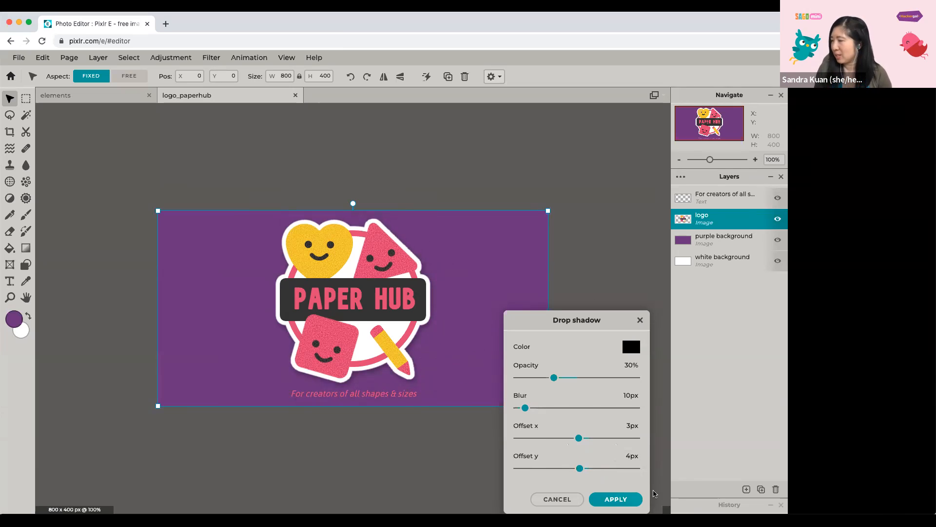
click(617, 499)
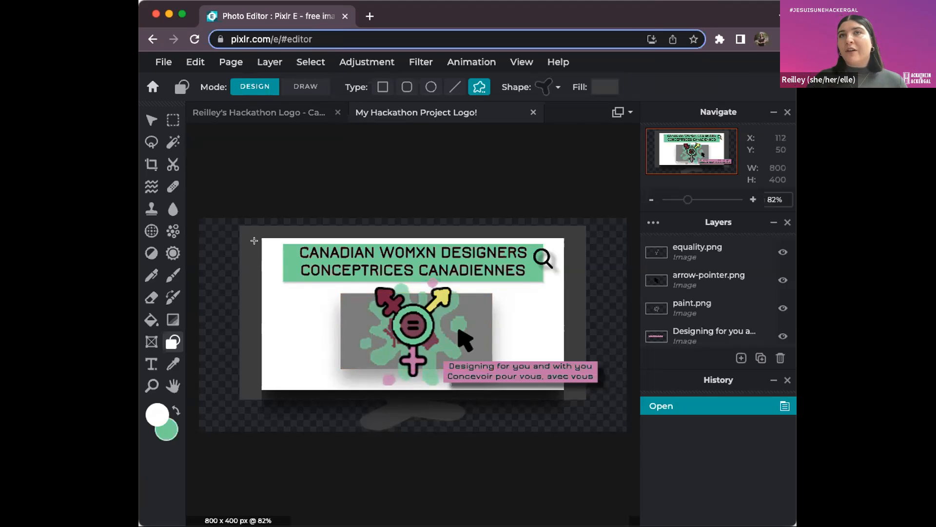
- Review the layers of the My Hackathon Project Logo! design and quick-export the page as PNG
scroll(717, 303, down, 5)
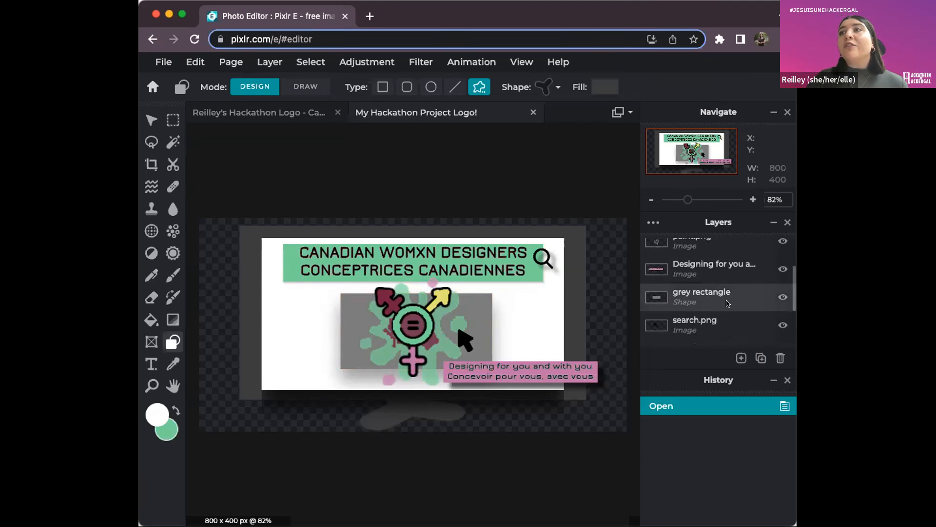
scroll(727, 307, up, 3)
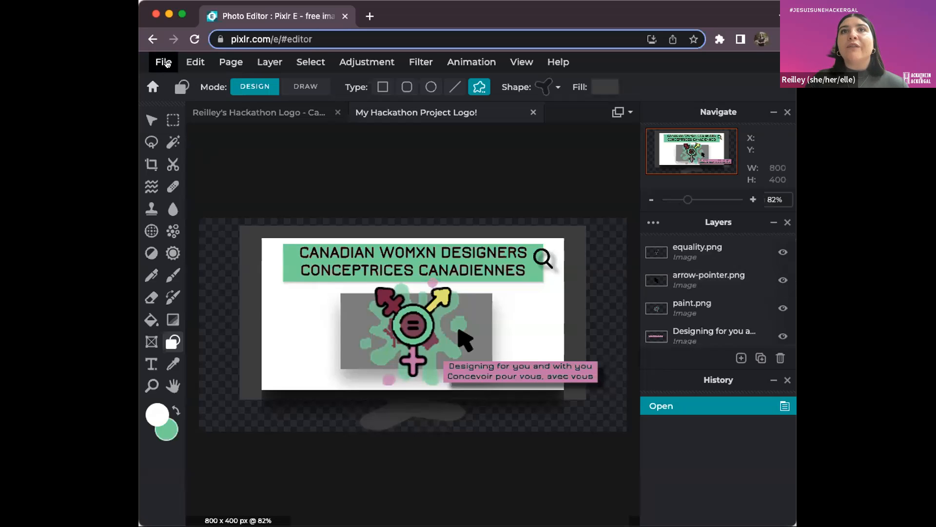
click(166, 62)
mouse_move(193, 191)
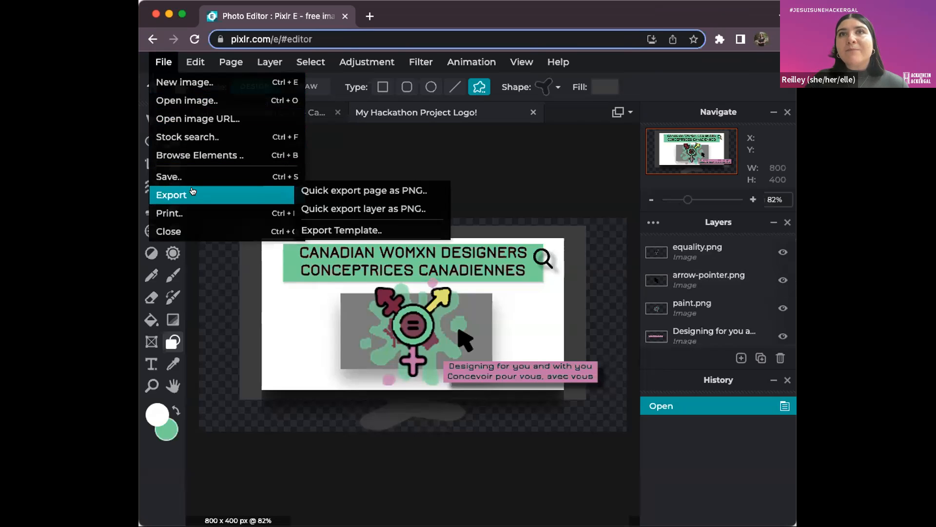
click(314, 192)
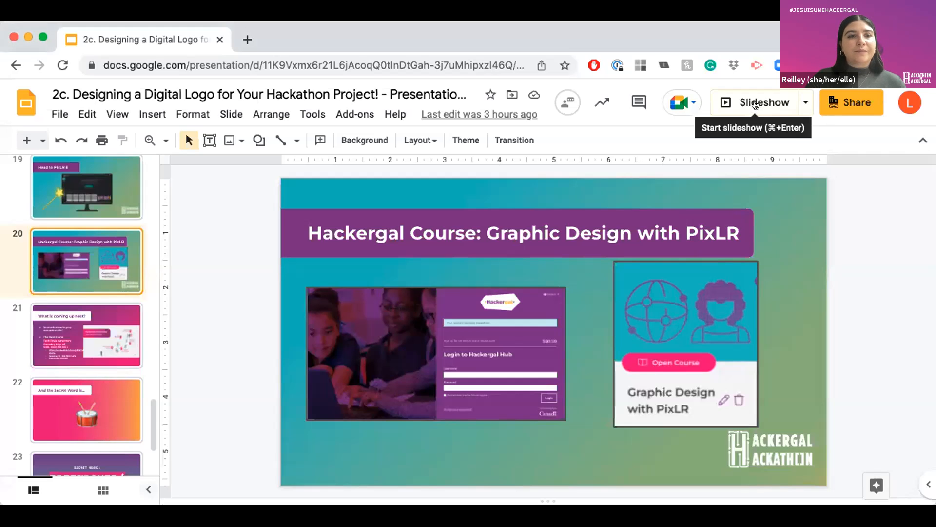
- In the Google Slides presentation, start the slideshow from the "Hackergal Course: Graphic Design with PixLR" slide
click(755, 104)
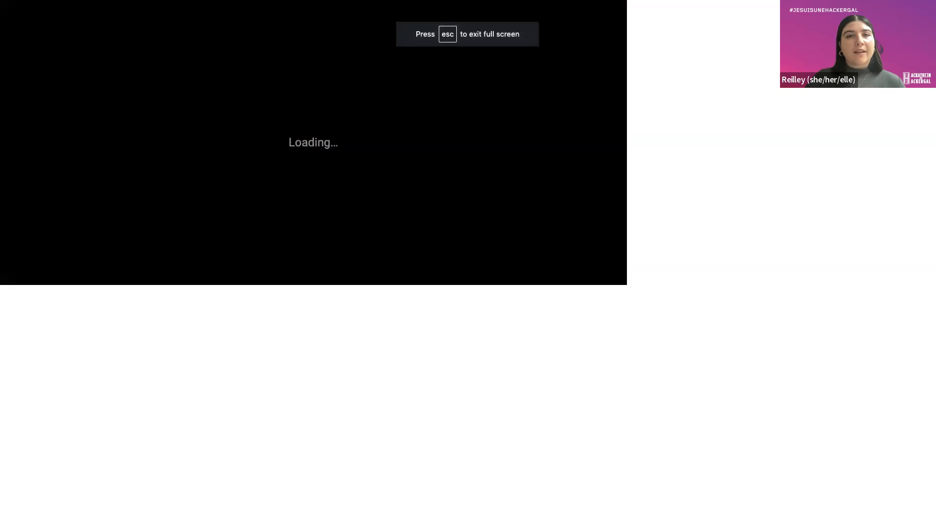